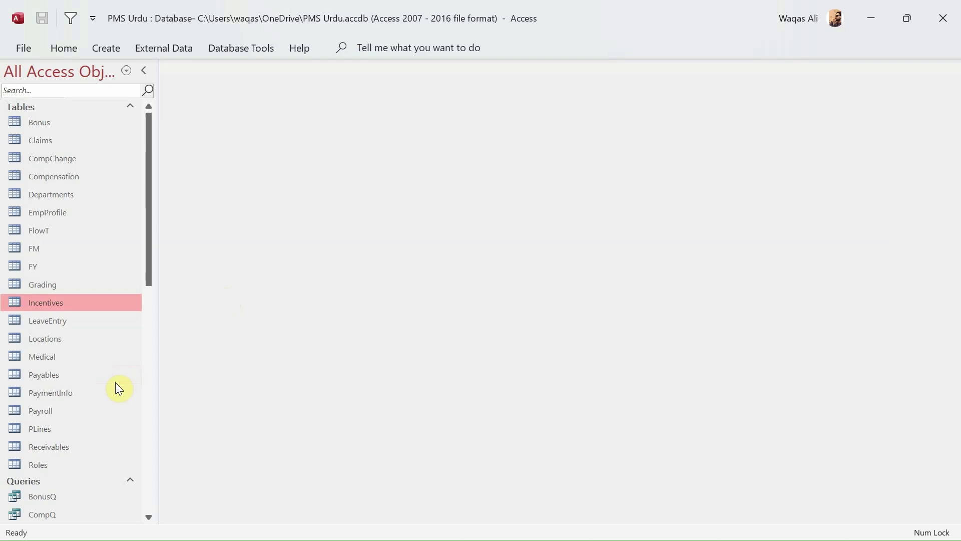
# - Find the PayrollMR report among the database objects and open it
pyautogui.scroll(-8, 111, 386)
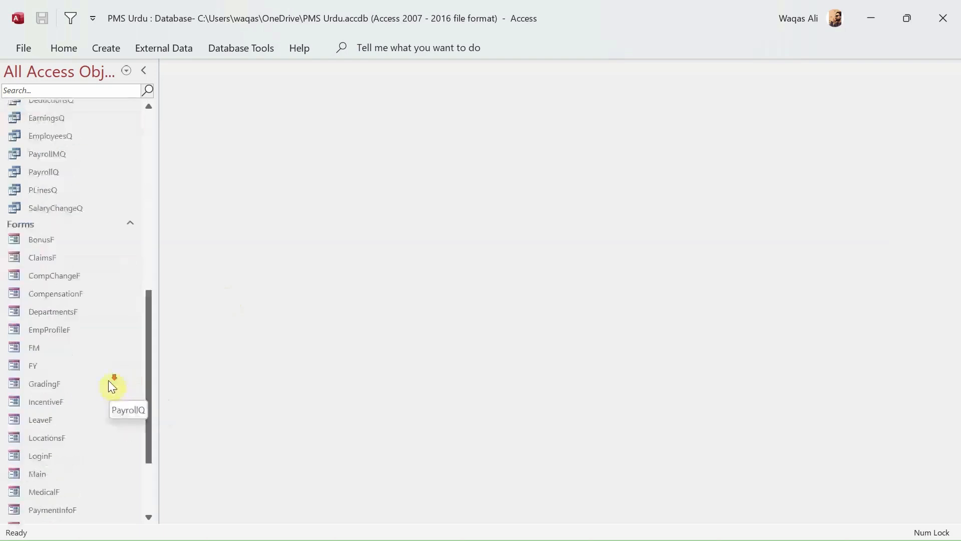
pyautogui.scroll(-2, 109, 381)
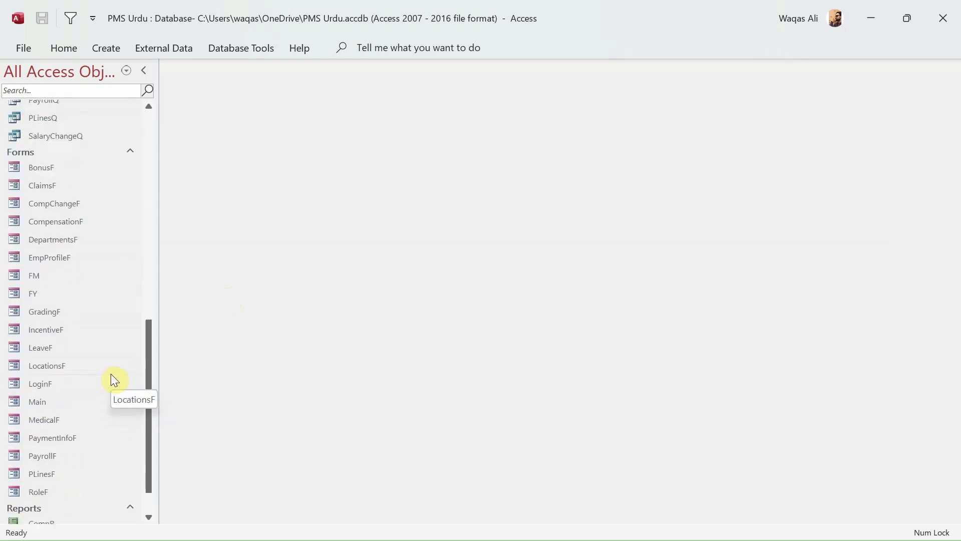
pyautogui.scroll(-2, 110, 373)
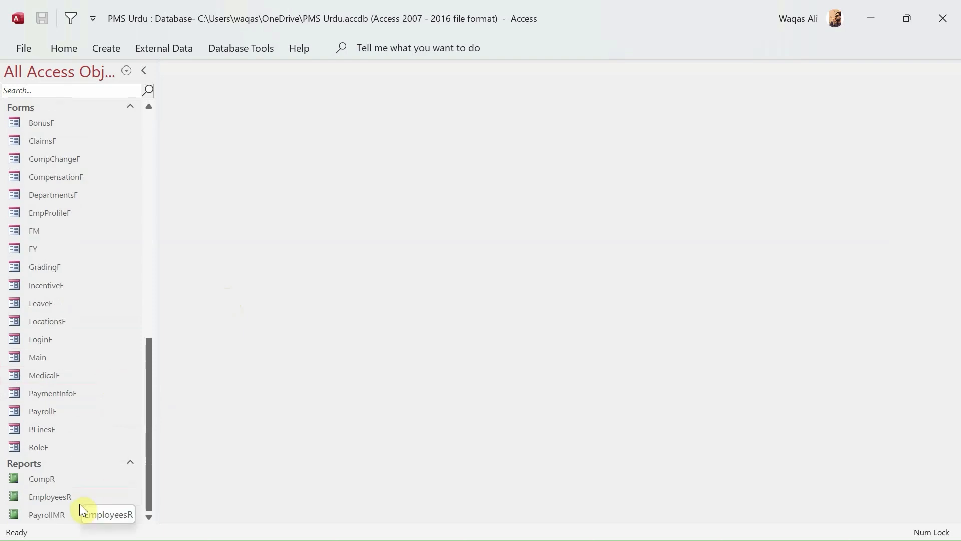
pyautogui.doubleClick(47, 515)
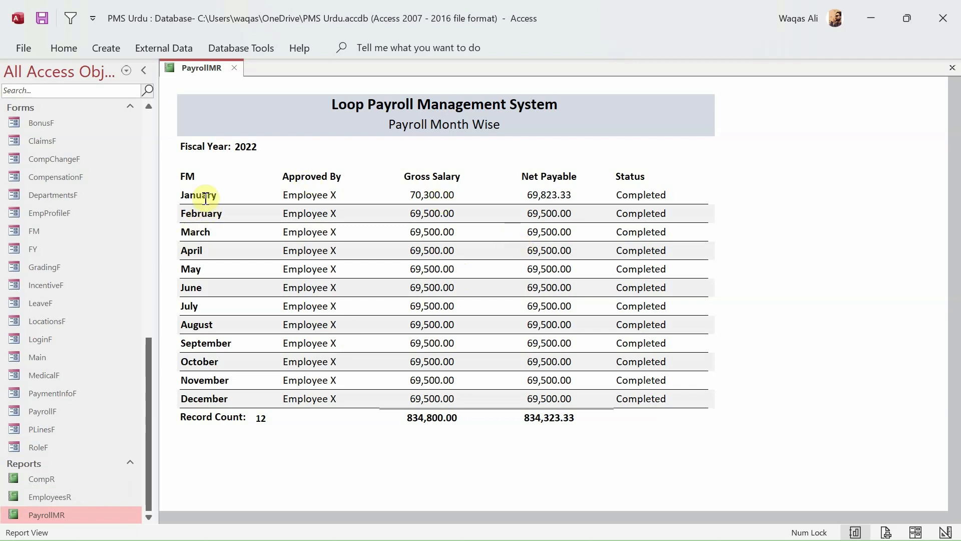
# - Examine the monthly rows and the gross salary and net payable totals in the PayrollMR report, and close it
pyautogui.click(236, 399)
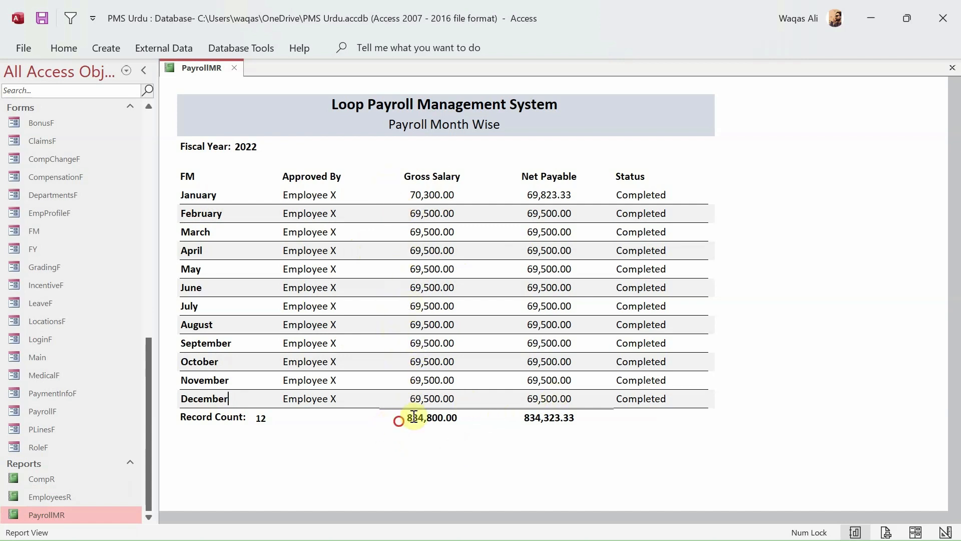
pyautogui.moveTo(404, 418); pyautogui.dragTo(626, 419)
pyautogui.click(578, 417)
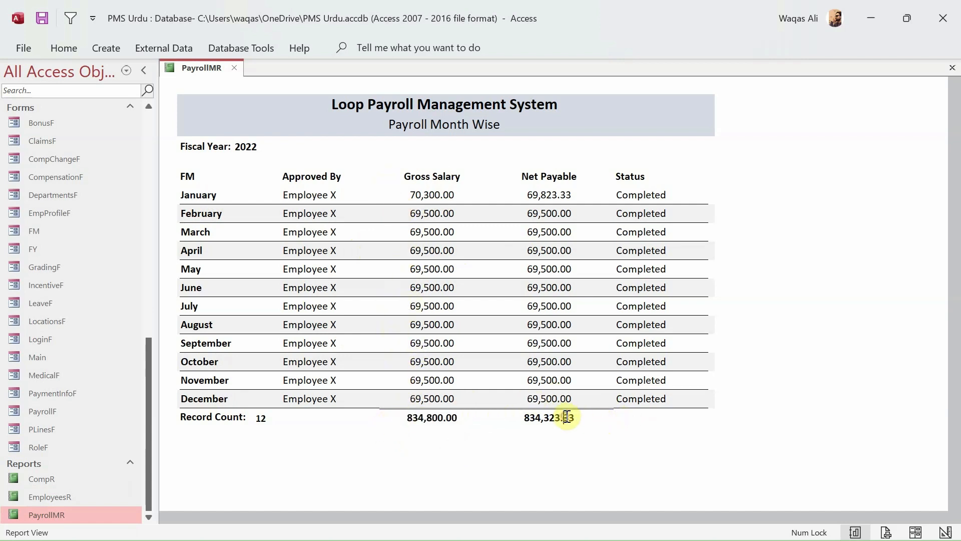
pyautogui.moveTo(559, 417); pyautogui.dragTo(353, 422)
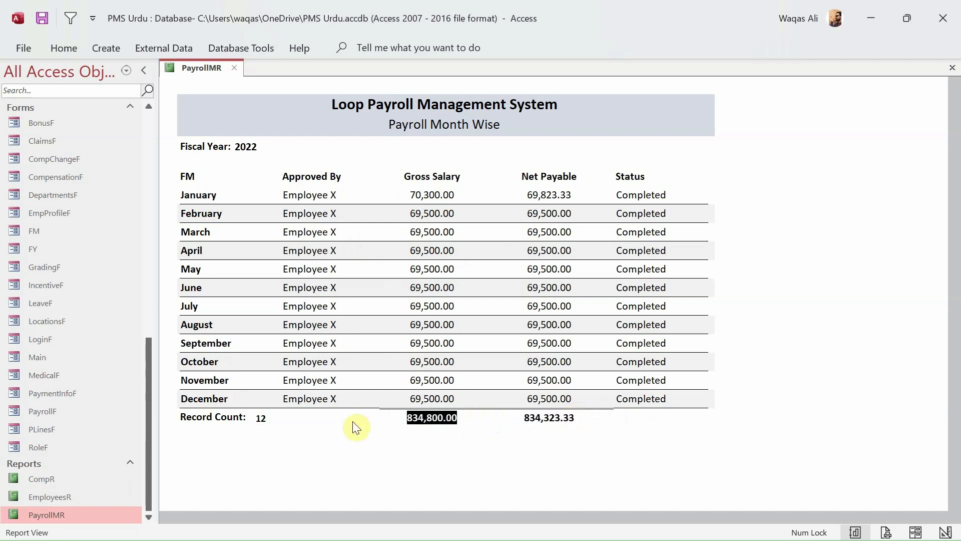
pyautogui.click(353, 422)
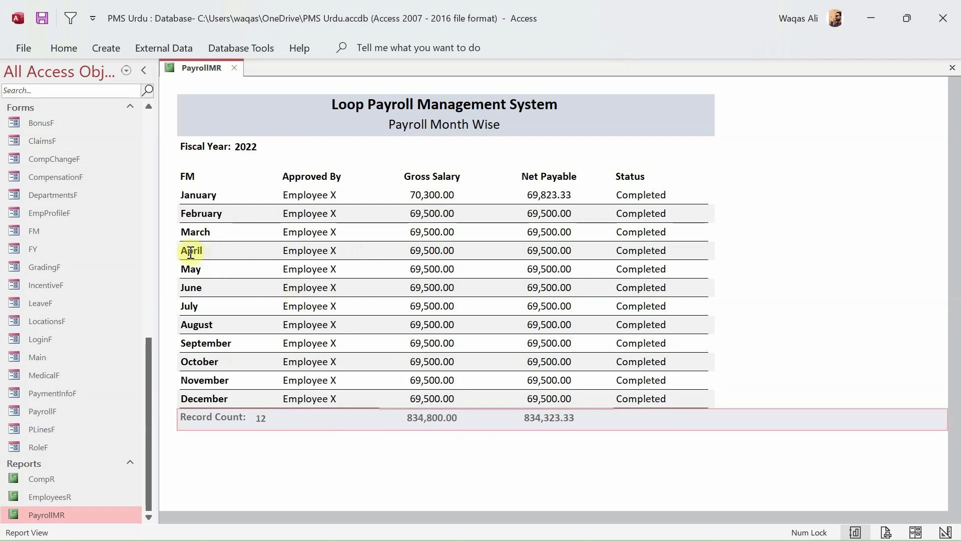
pyautogui.moveTo(190, 252); pyautogui.dragTo(333, 247)
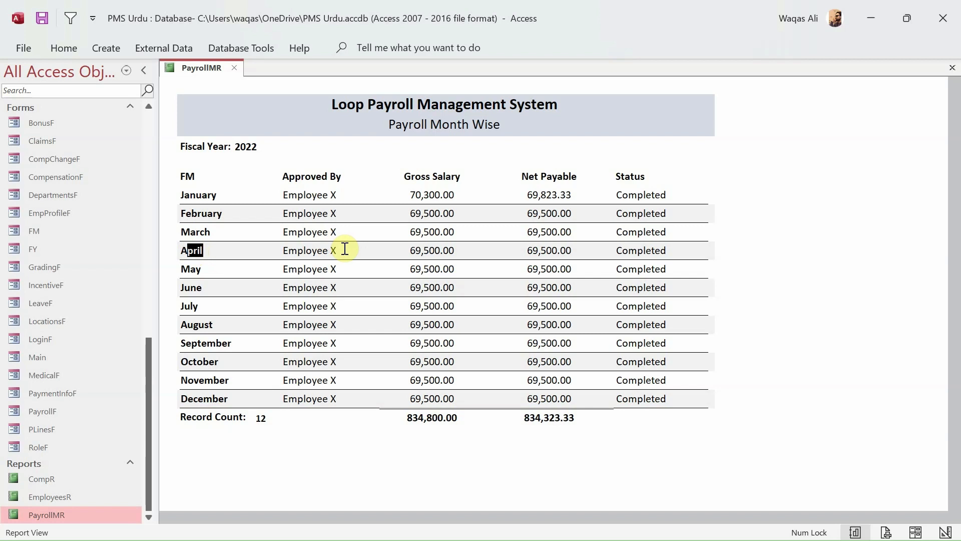
pyautogui.click(344, 249)
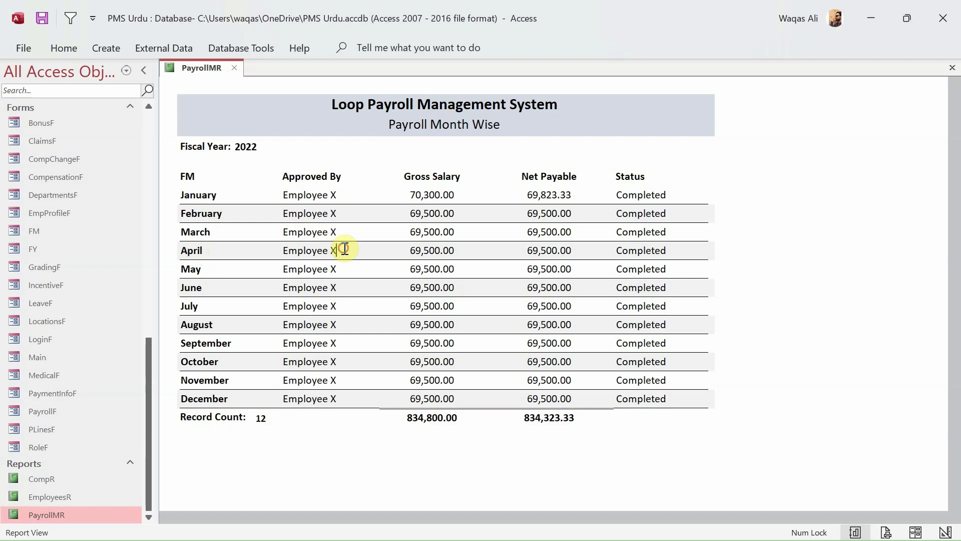
pyautogui.click(235, 69)
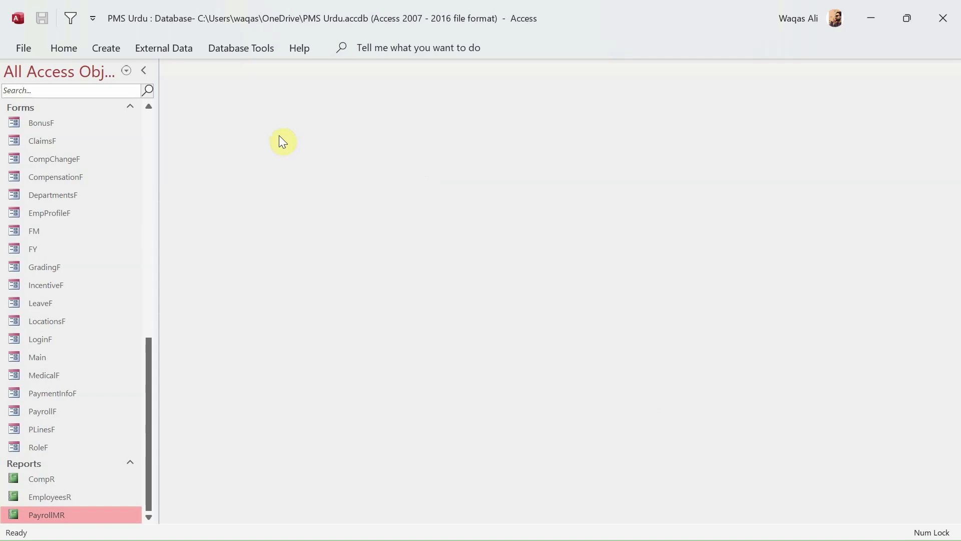
# - Create a new query in Design view with the Payroll, PLines and EmpProfile tables
pyautogui.click(105, 48)
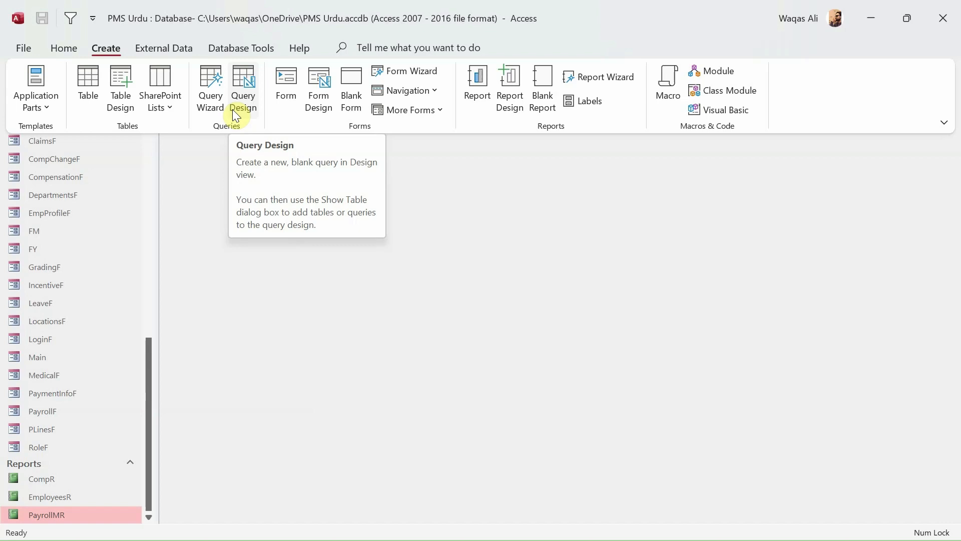
pyautogui.click(249, 83)
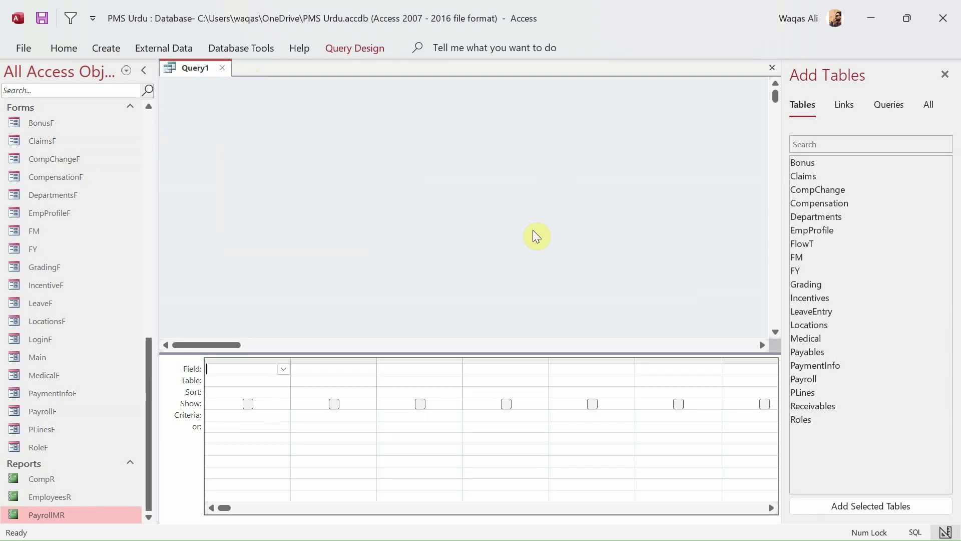
pyautogui.doubleClick(809, 383)
pyautogui.doubleClick(811, 393)
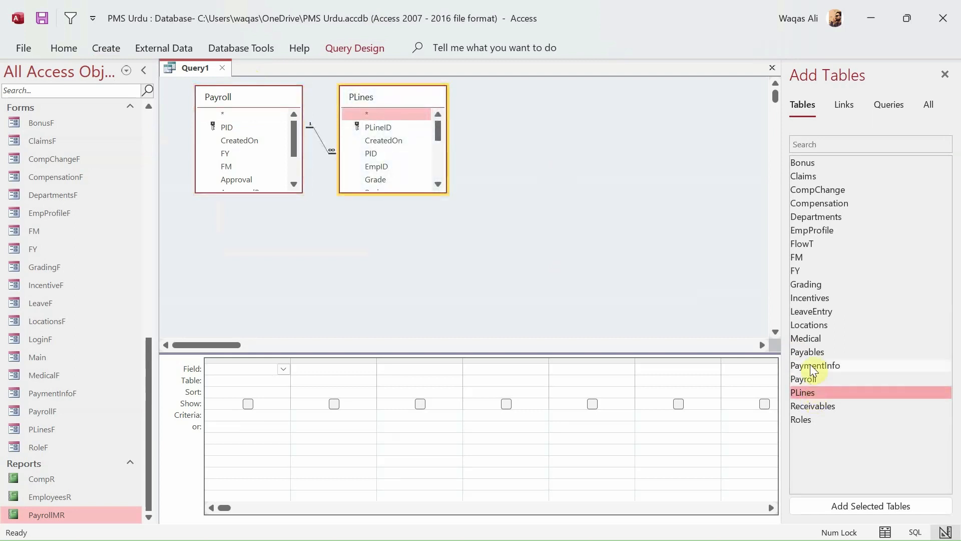
pyautogui.doubleClick(825, 231)
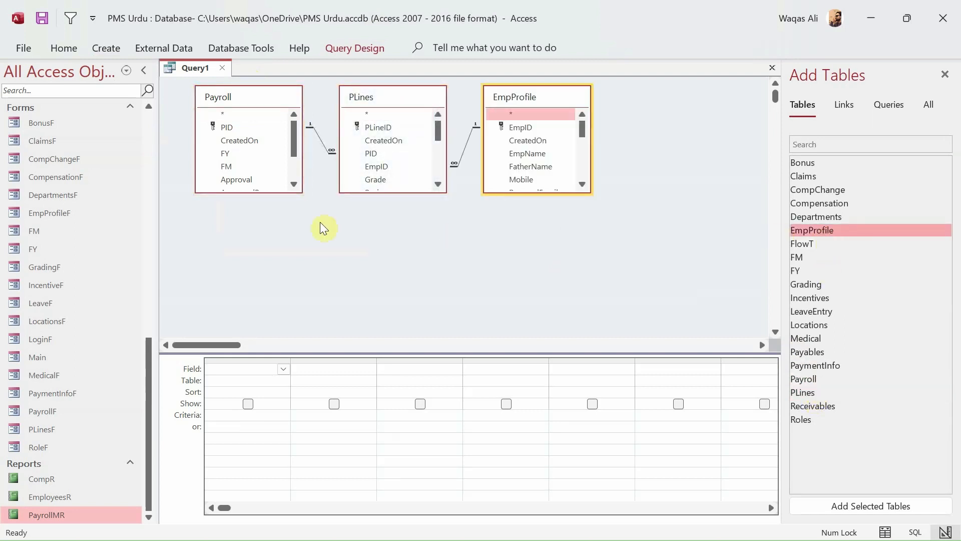
# - Lengthen the PLines, EmpProfile and Payroll field lists to show more fields, and collapse the Image field in EmpProfile
pyautogui.moveTo(360, 192); pyautogui.dragTo(386, 328)
pyautogui.moveTo(553, 191); pyautogui.dragTo(556, 332)
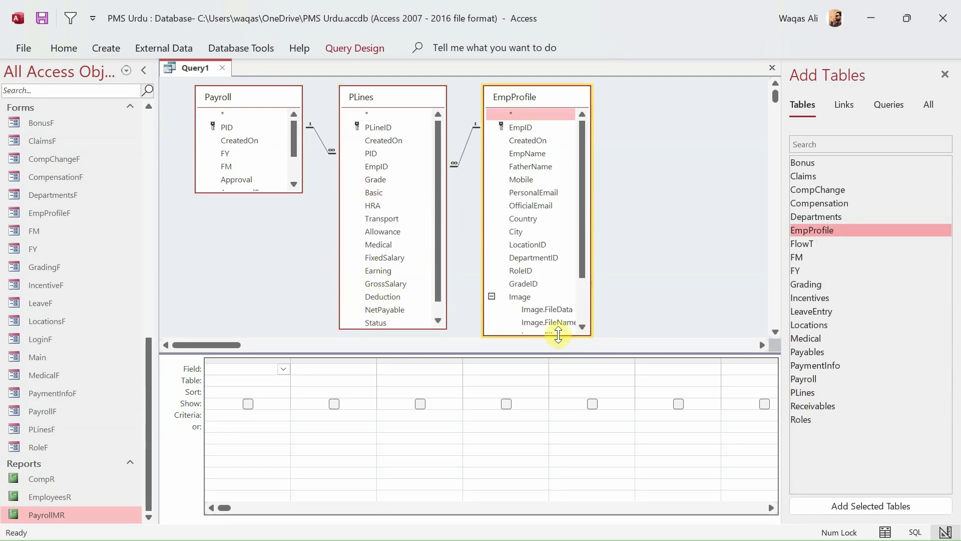
pyautogui.click(492, 296)
pyautogui.moveTo(266, 193); pyautogui.dragTo(269, 267)
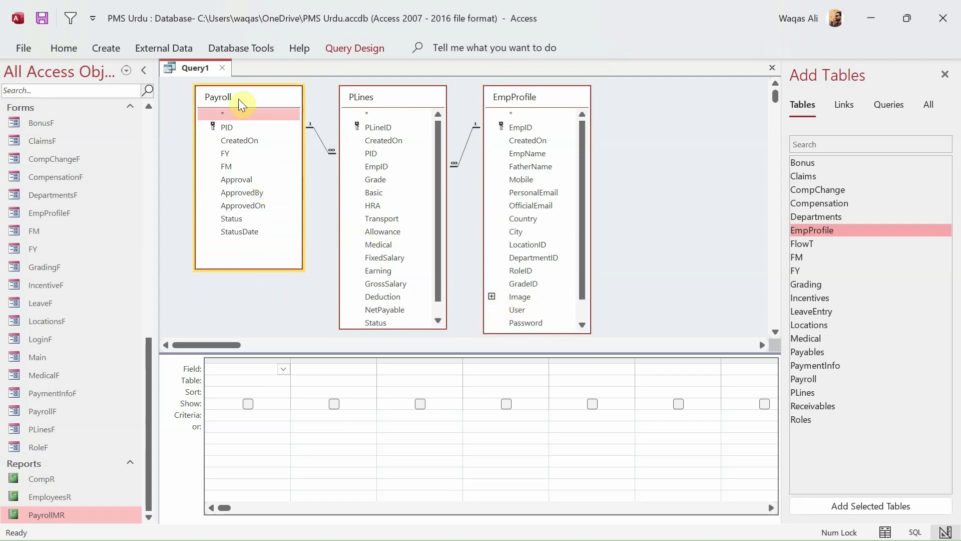
# - Add the PID, FY, FM and Status fields from the Payroll table to the query
pyautogui.doubleClick(229, 128)
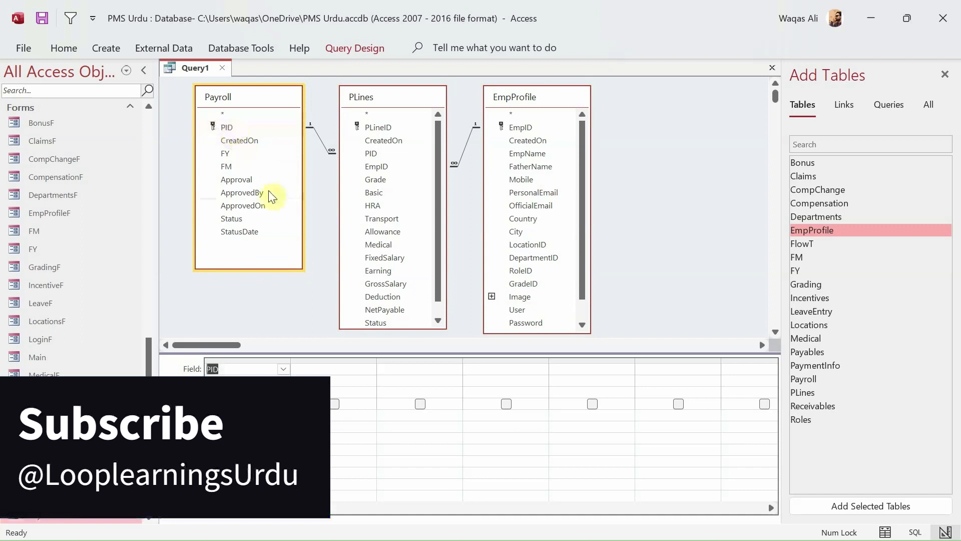
pyautogui.doubleClick(247, 155)
pyautogui.doubleClick(248, 163)
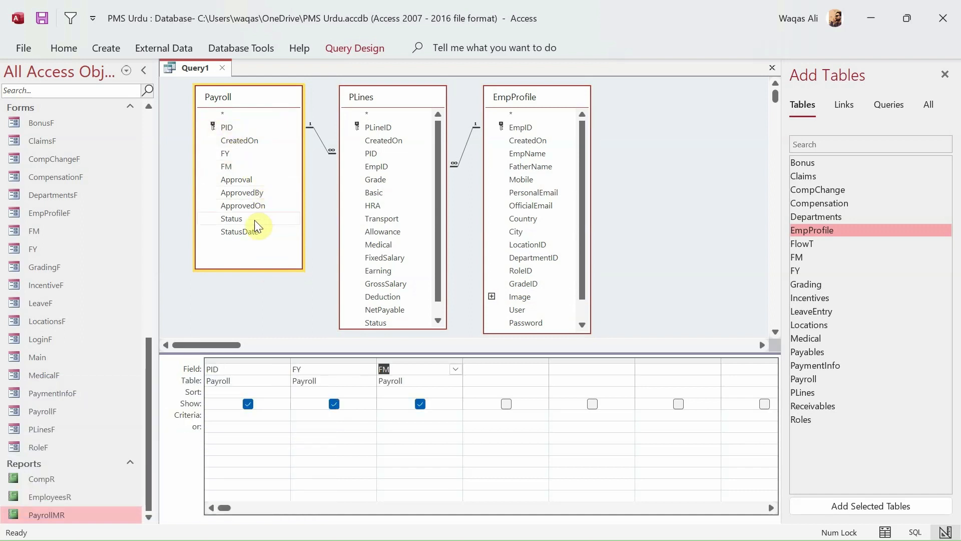
pyautogui.doubleClick(255, 219)
# - Check the query records in Datasheet view, especially the FY and FM columns, and return to Design view
pyautogui.rightClick(627, 152)
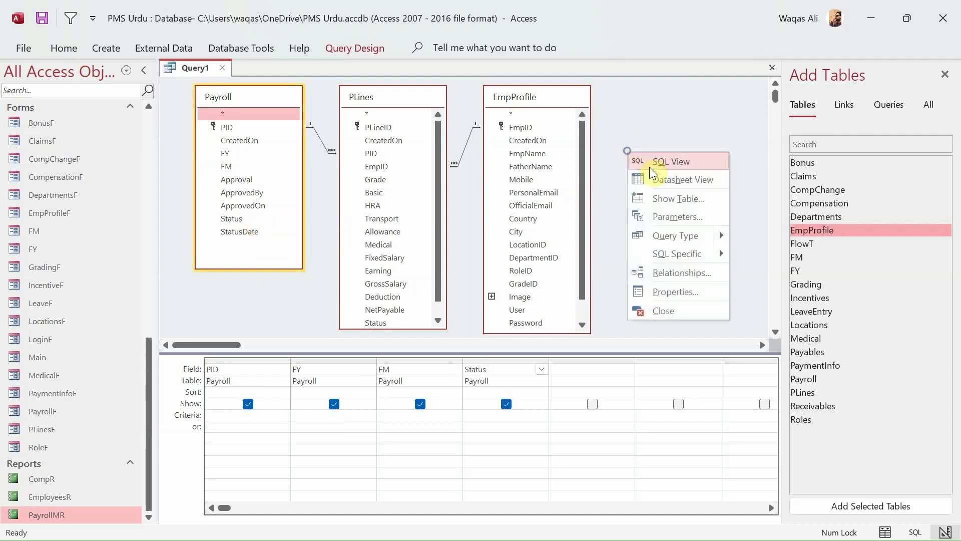
pyautogui.click(655, 182)
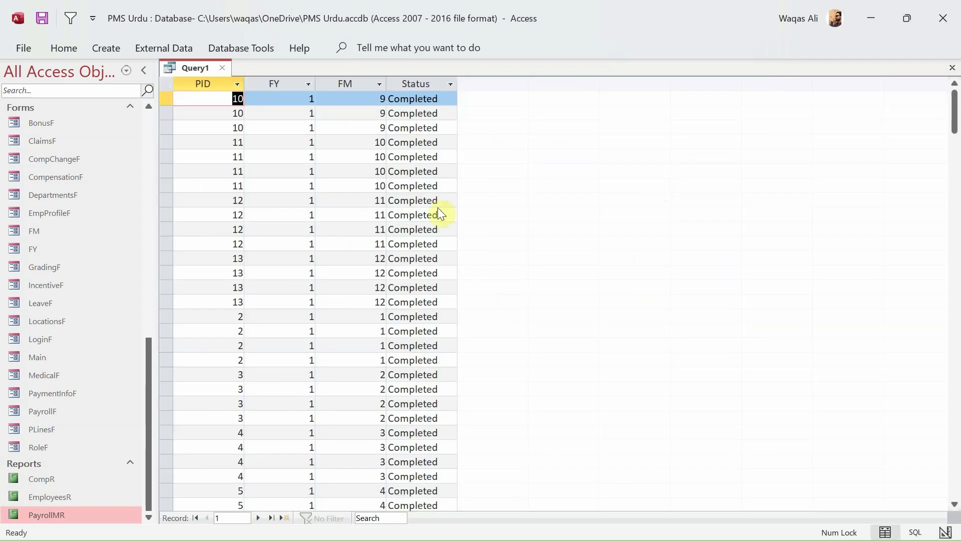
pyautogui.scroll(-8, 347, 343)
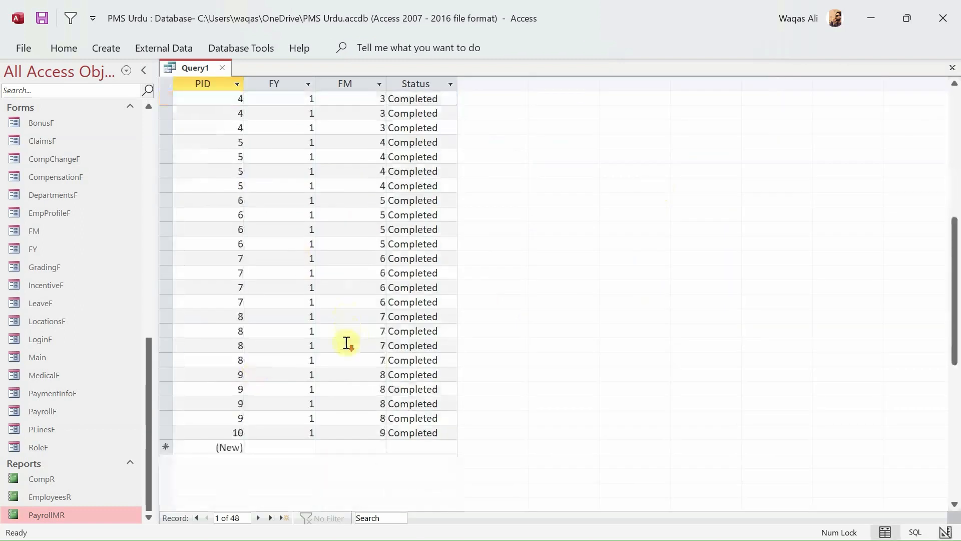
pyautogui.scroll(8, 330, 305)
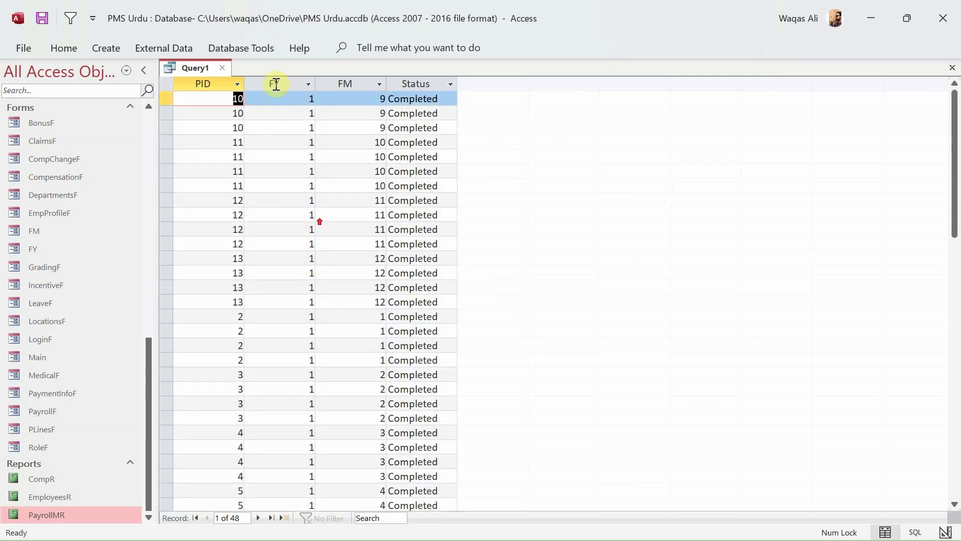
pyautogui.moveTo(279, 83); pyautogui.dragTo(379, 100)
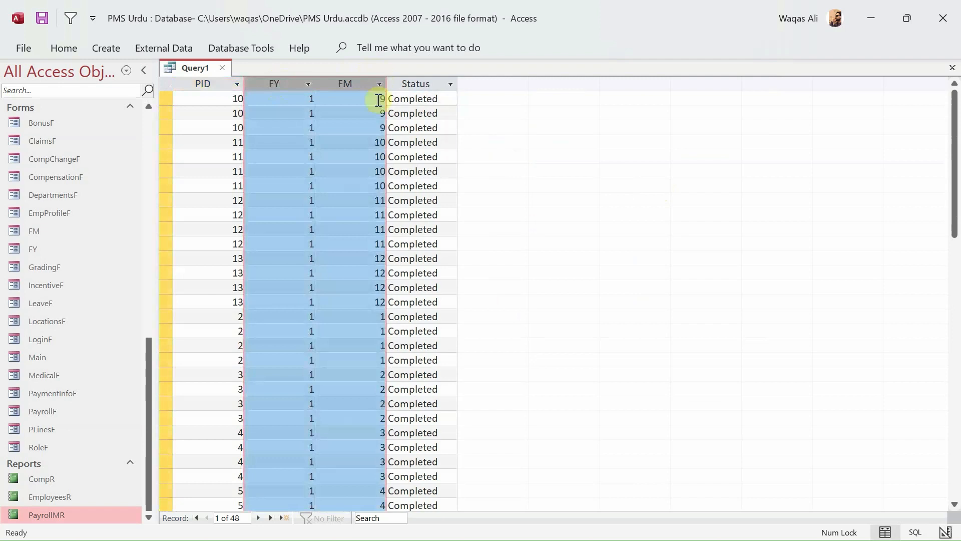
pyautogui.click(299, 221)
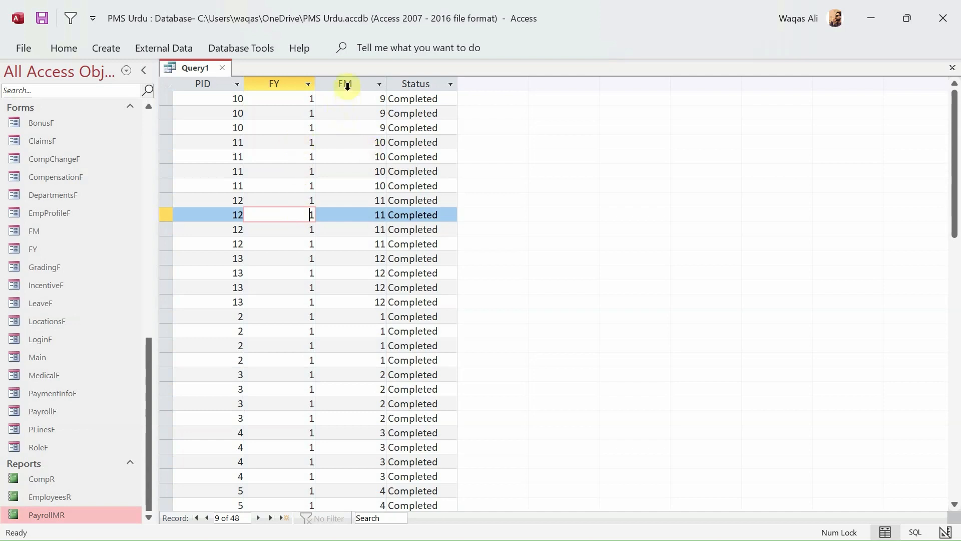
pyautogui.moveTo(348, 86); pyautogui.dragTo(288, 97)
pyautogui.click(287, 97)
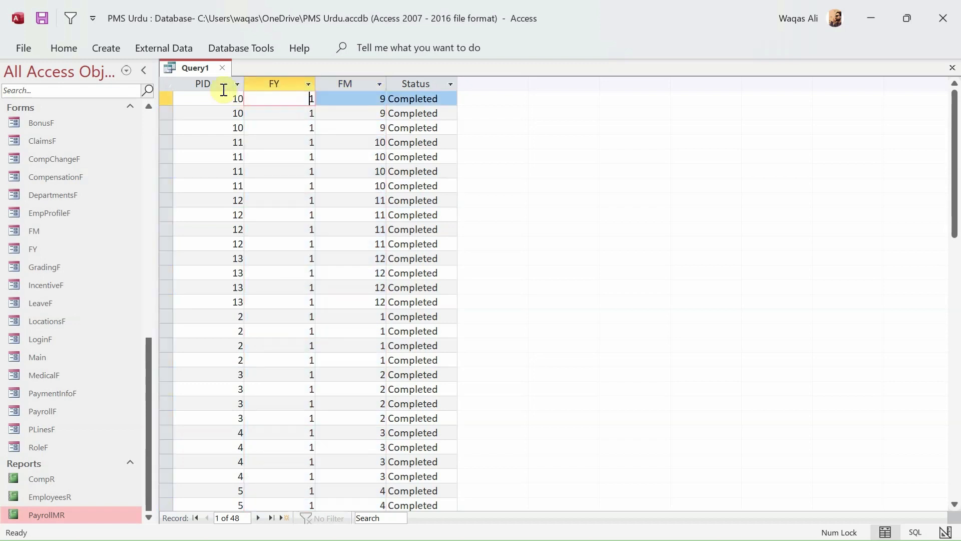
pyautogui.rightClick(196, 70)
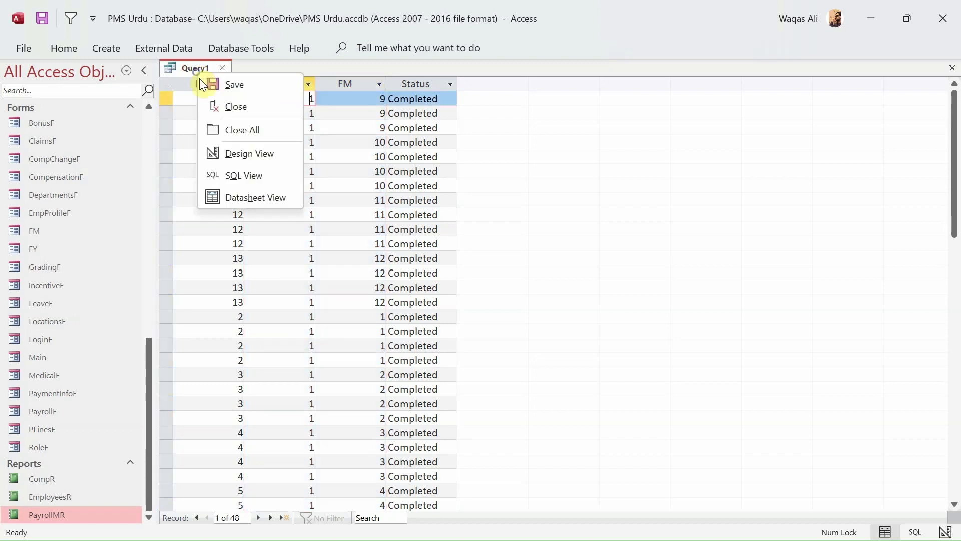
pyautogui.click(260, 155)
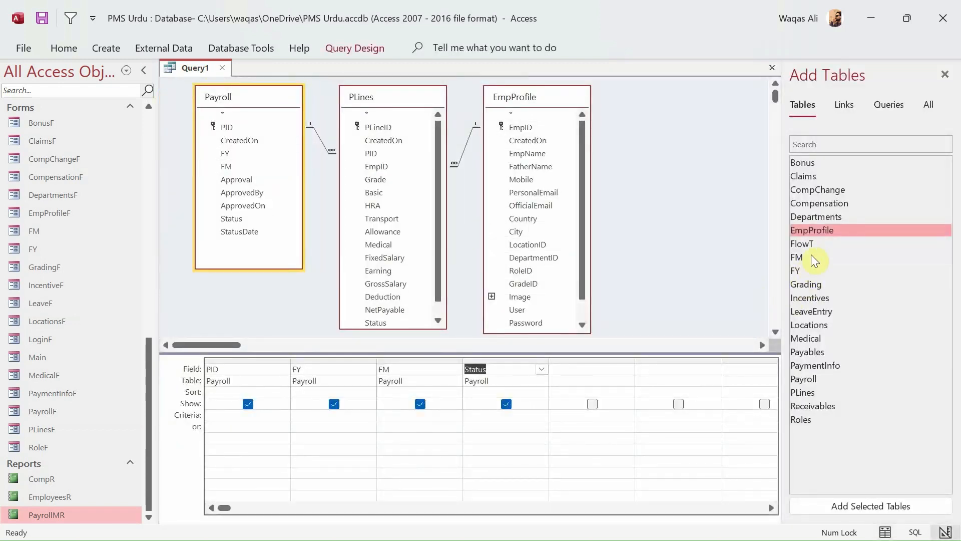
# - Add the FY and FM tables to the query and stack them beside EmpProfile so both field lists fit
pyautogui.moveTo(801, 270); pyautogui.dragTo(674, 181)
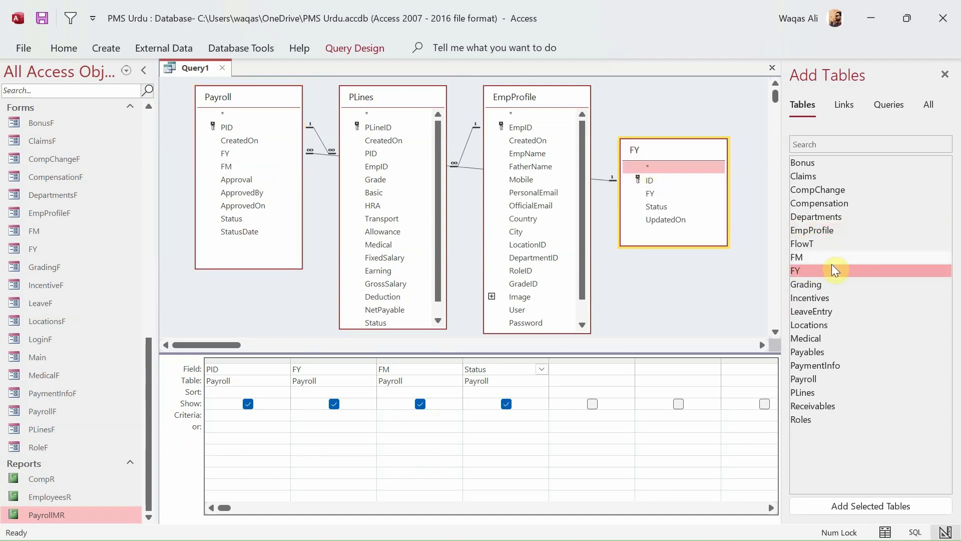
pyautogui.moveTo(821, 261); pyautogui.dragTo(684, 259)
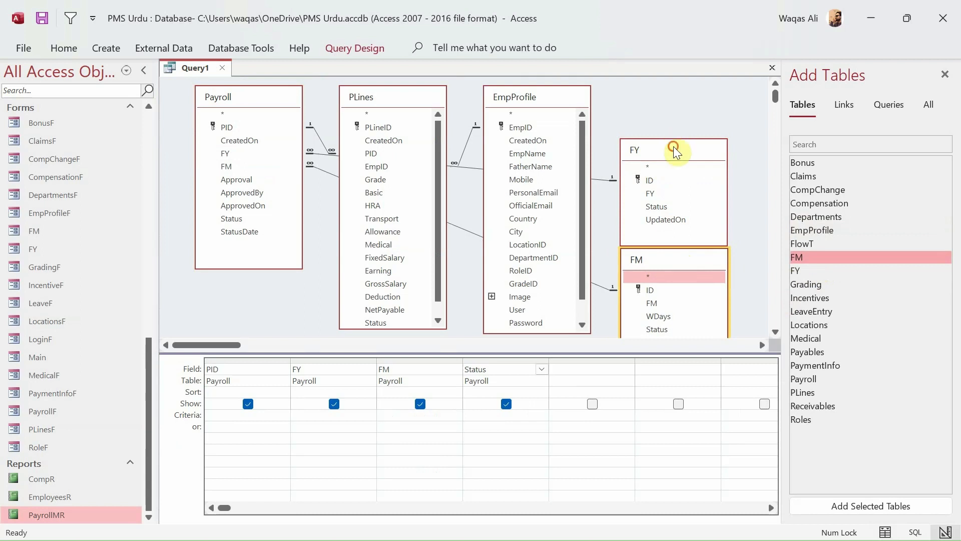
pyautogui.moveTo(674, 147); pyautogui.dragTo(679, 116)
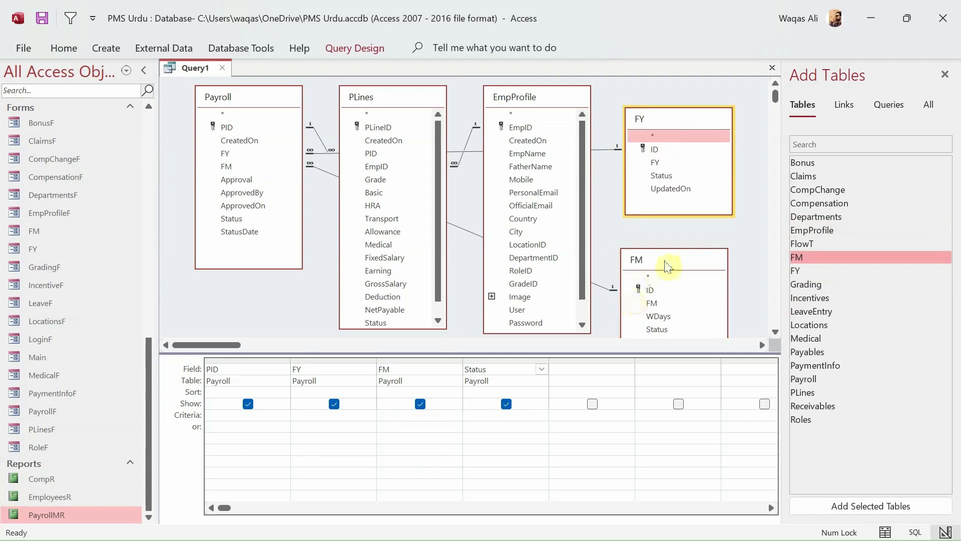
pyautogui.moveTo(666, 261); pyautogui.dragTo(665, 235)
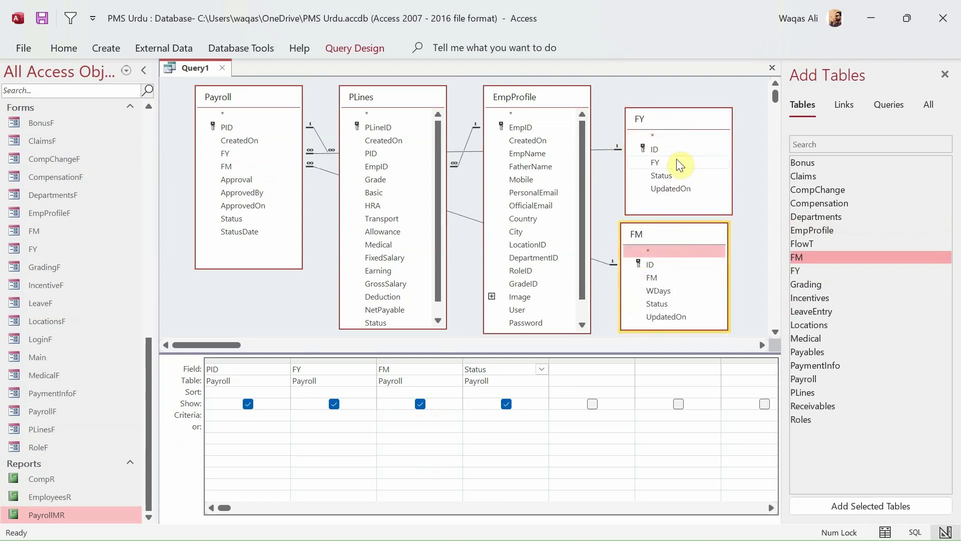
# - Insert the FY field from the FY table and the FM field from the FM table directly after PID
pyautogui.moveTo(659, 163); pyautogui.dragTo(326, 398)
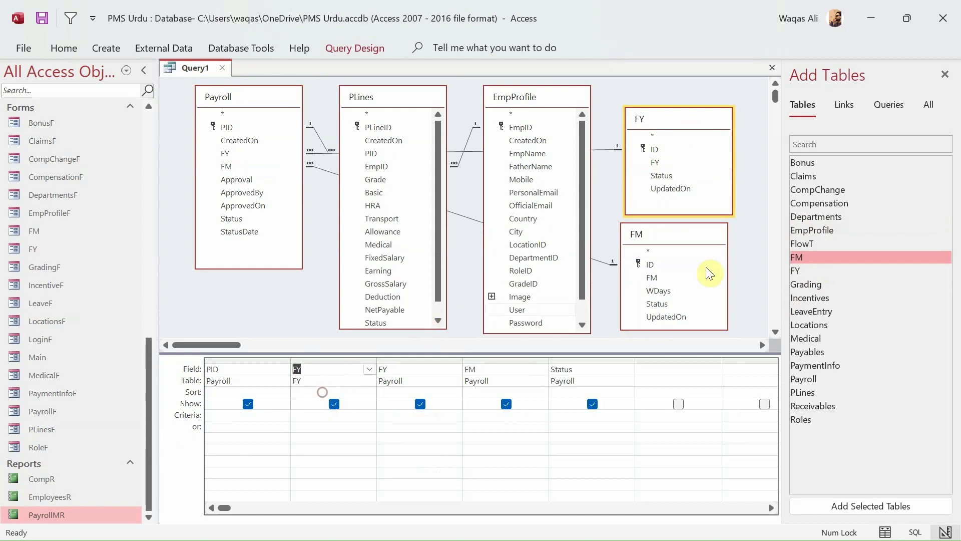
pyautogui.moveTo(666, 279); pyautogui.dragTo(408, 393)
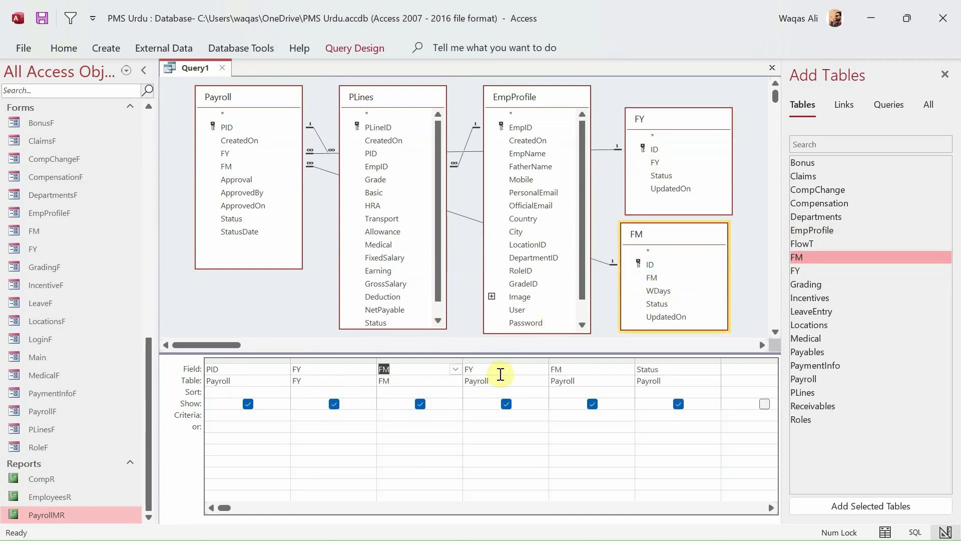
# - Compare the two pairs of FY and FM columns in the design grid and the tables they come from
pyautogui.click(334, 358)
pyautogui.moveTo(334, 358); pyautogui.dragTo(500, 354)
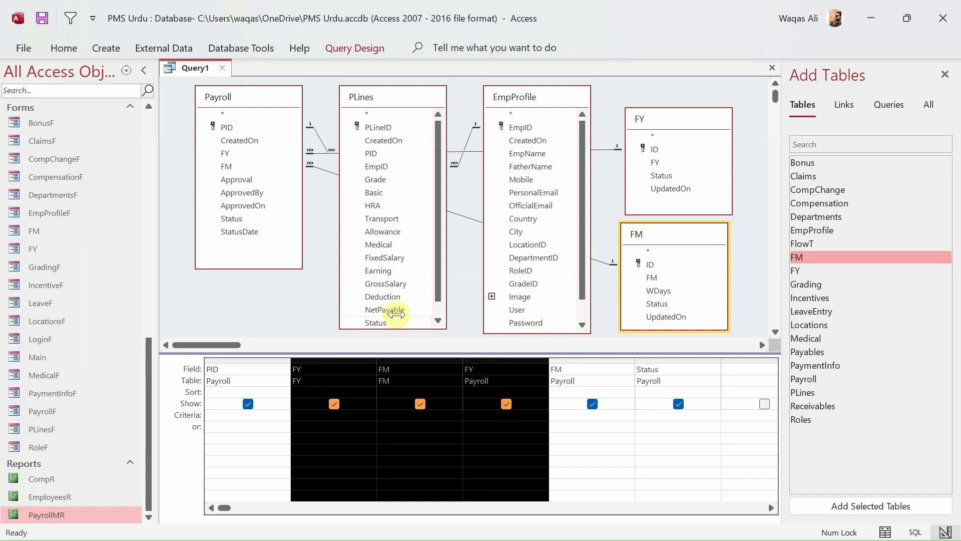
pyautogui.click(340, 333)
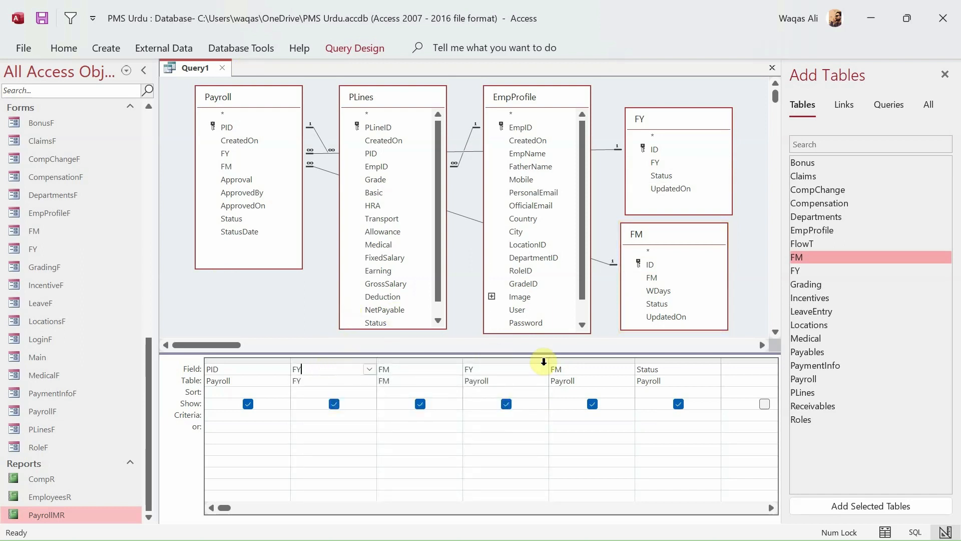
pyautogui.click(416, 369)
pyautogui.click(575, 371)
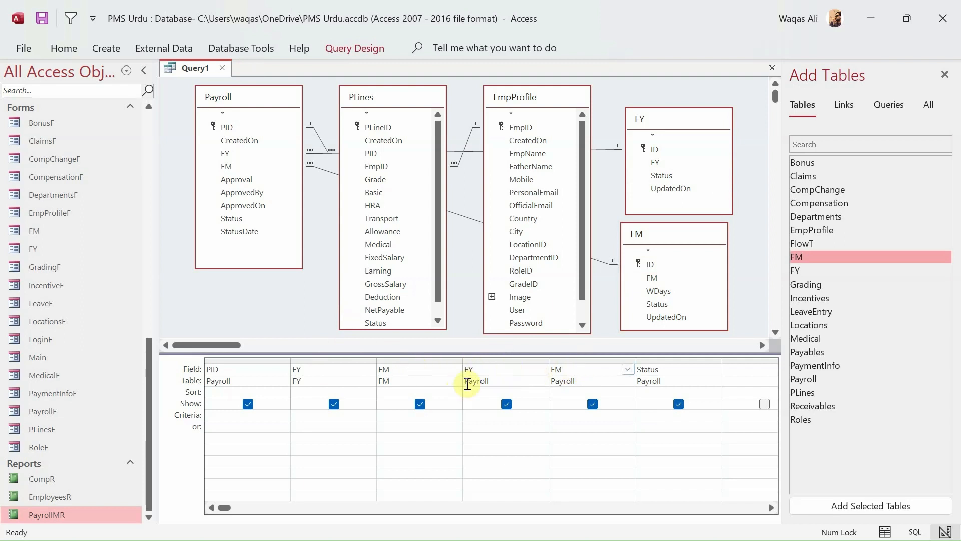
pyautogui.click(576, 382)
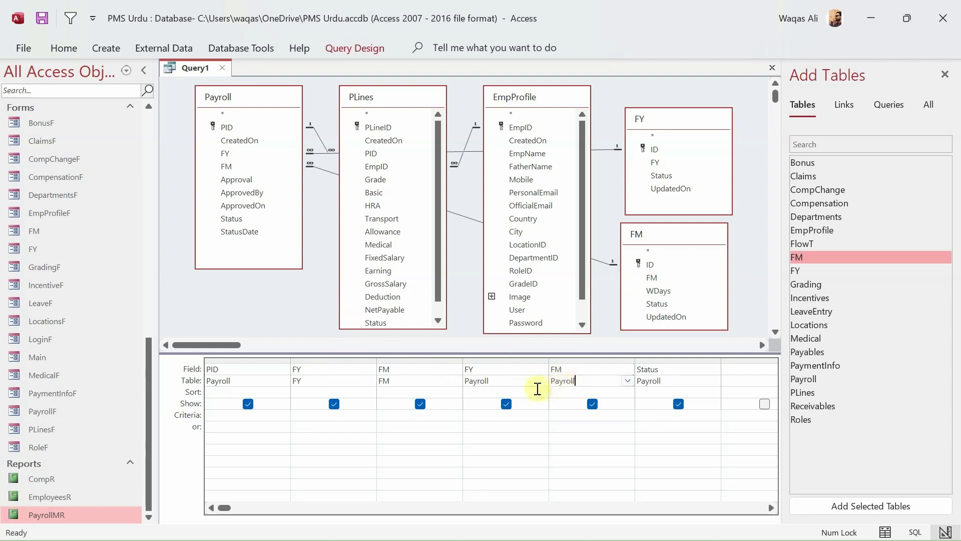
pyautogui.click(393, 383)
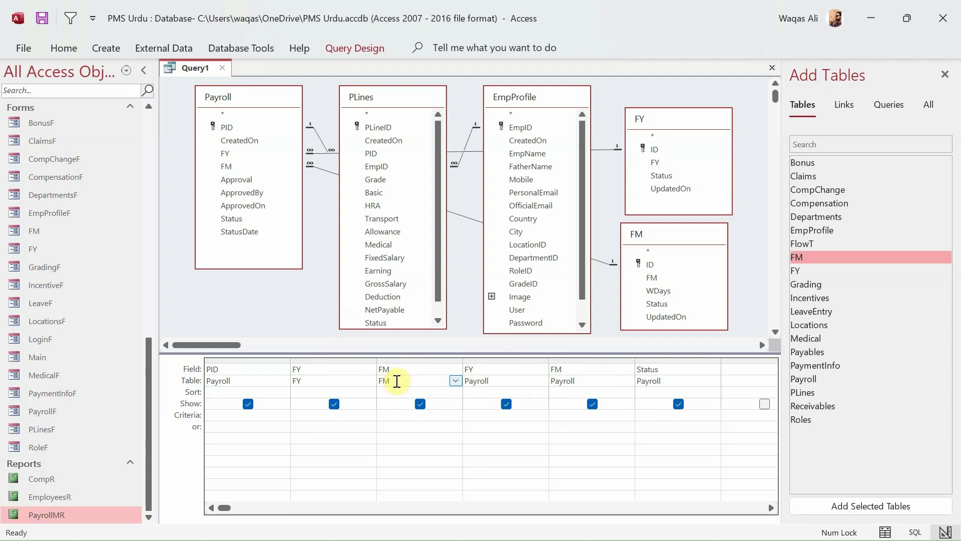
# - Check the FY and FM columns from both sources in Datasheet view, and return to Design view
pyautogui.rightClick(318, 255)
pyautogui.click(353, 283)
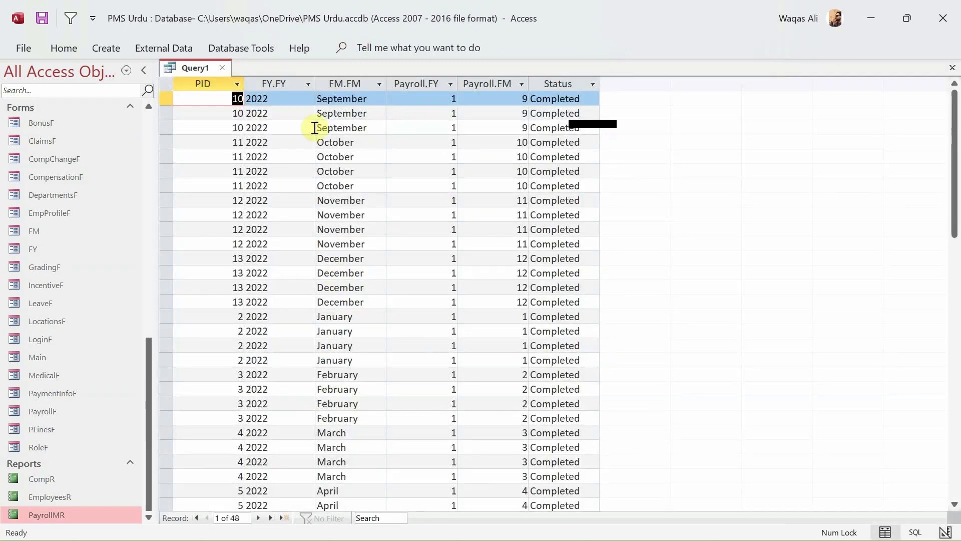
pyautogui.click(283, 97)
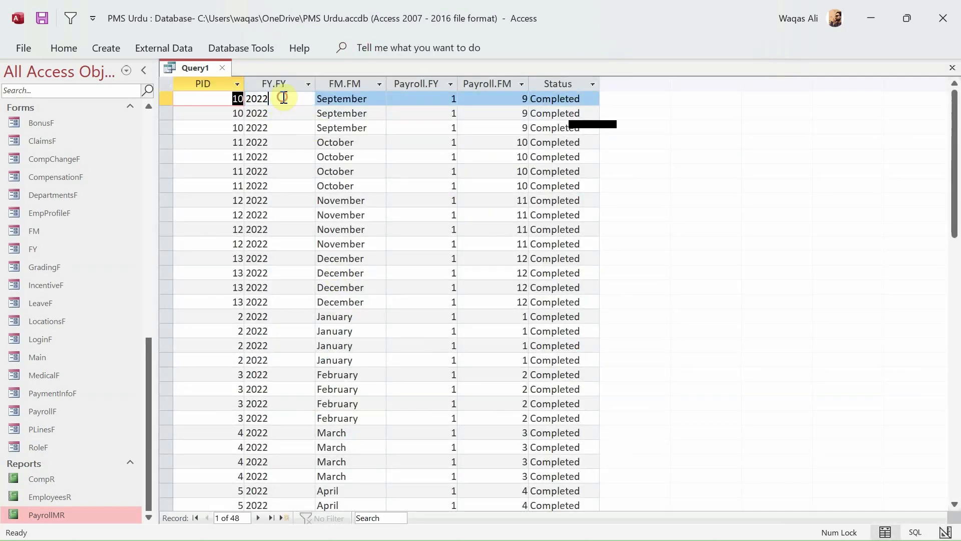
pyautogui.click(265, 117)
pyautogui.doubleClick(377, 118)
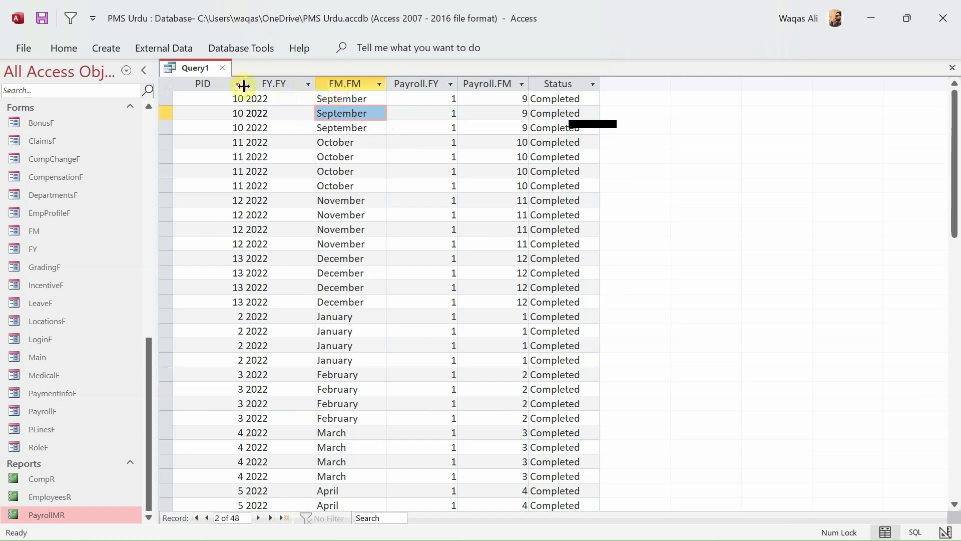
pyautogui.rightClick(197, 71)
pyautogui.click(260, 150)
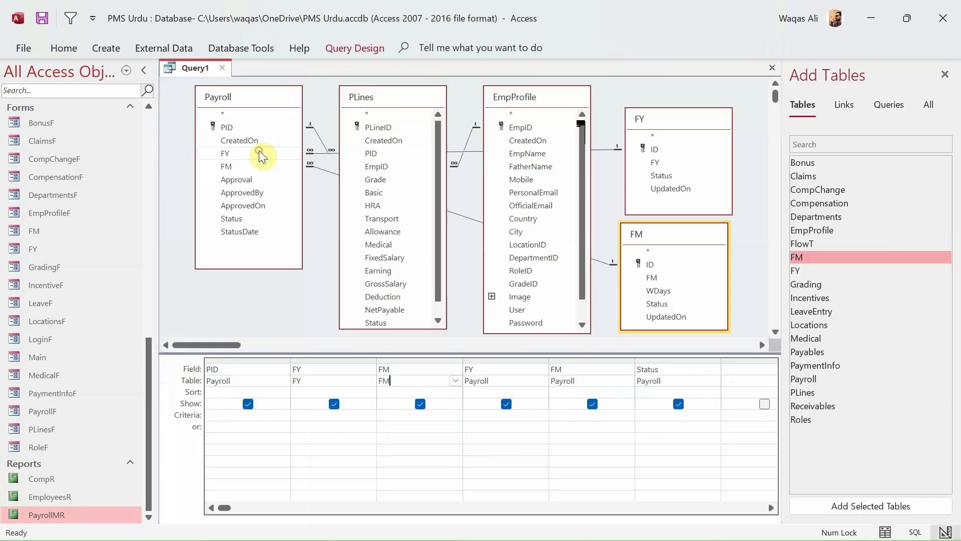
# - Give the FY table's FY column the alias Year and the FM table's FM column the alias Month
pyautogui.click(296, 368)
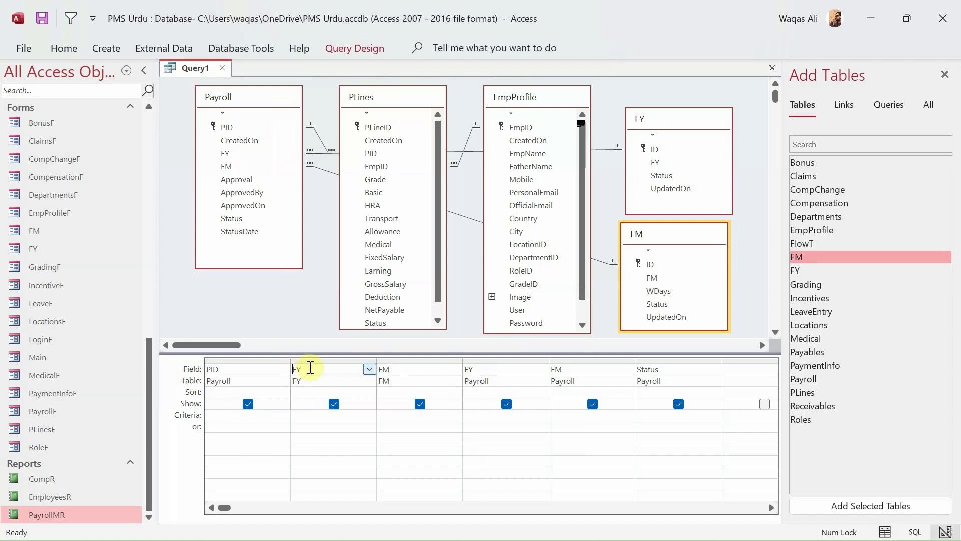
pyautogui.write('Year:')
pyautogui.press('Tab')
pyautogui.click(380, 369)
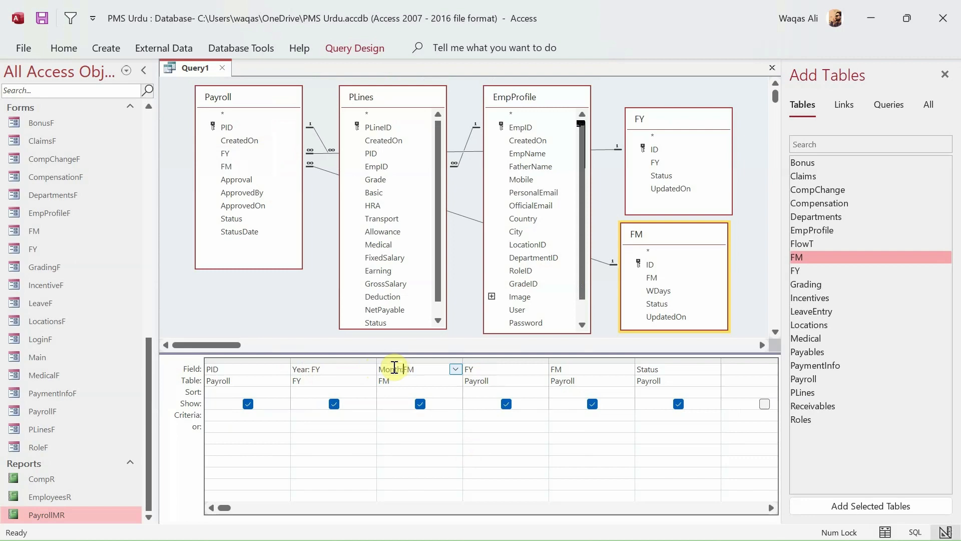
pyautogui.write('Month:')
pyautogui.press('Tab')
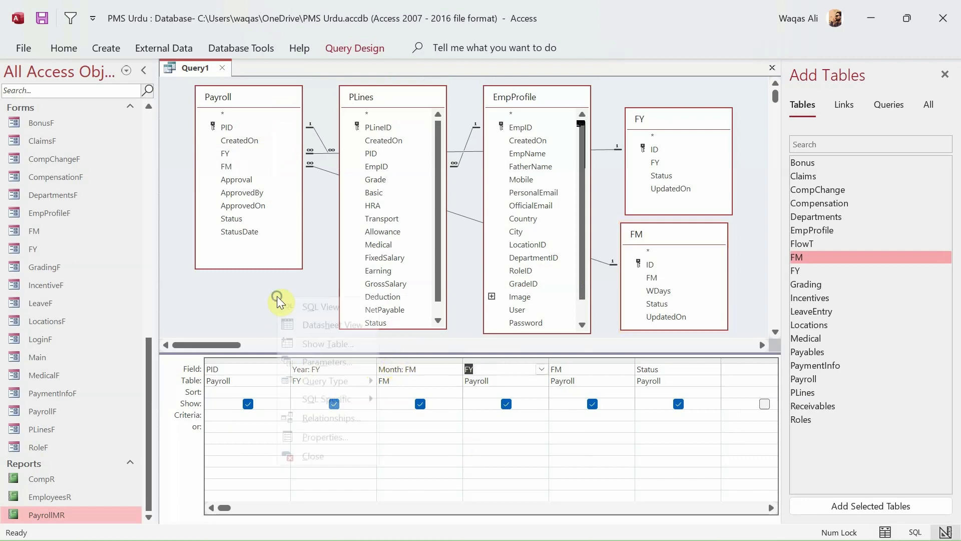
# - Compare the Year and Month columns with the numeric FY and FM columns in Datasheet view, and return to Design view
pyautogui.rightClick(278, 297)
pyautogui.click(303, 325)
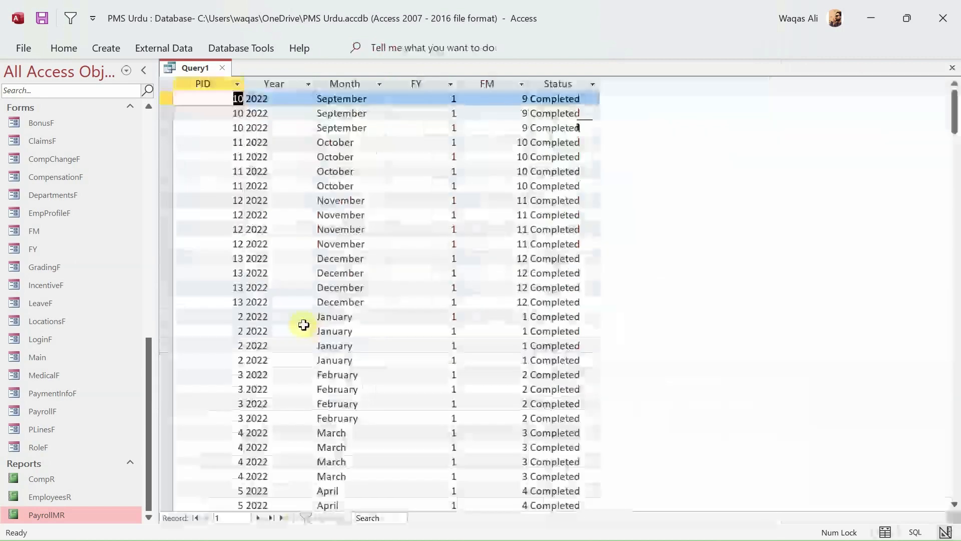
pyautogui.click(283, 84)
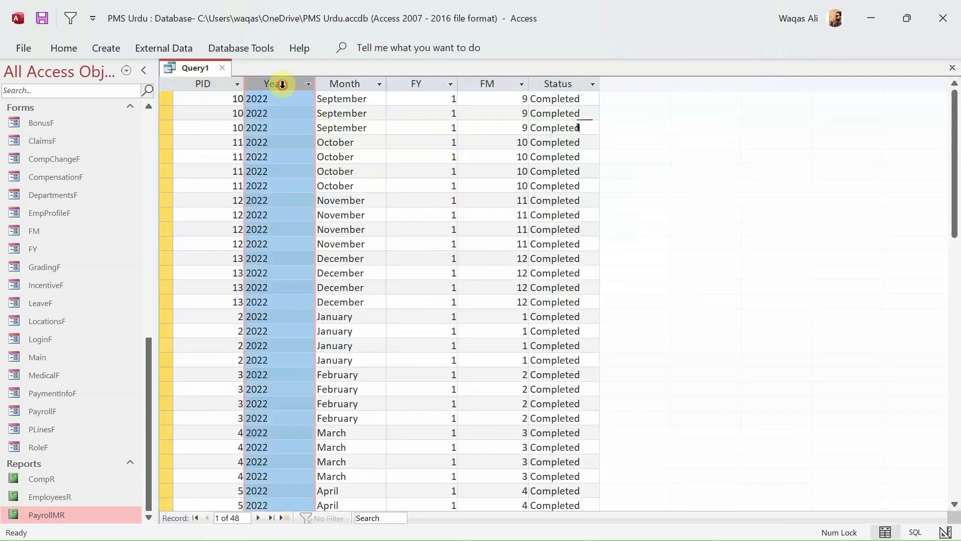
pyautogui.click(350, 82)
pyautogui.click(281, 111)
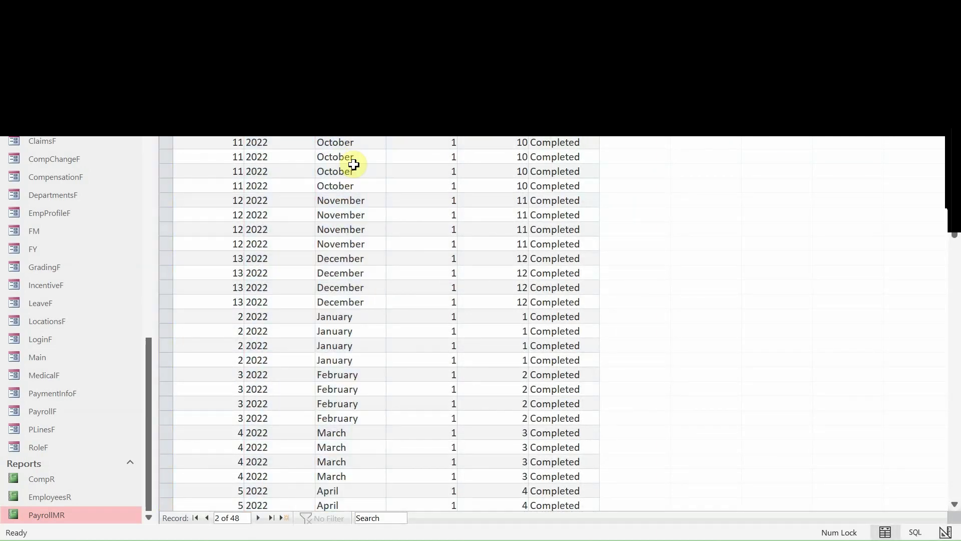
pyautogui.click(256, 157)
pyautogui.press('Tab')
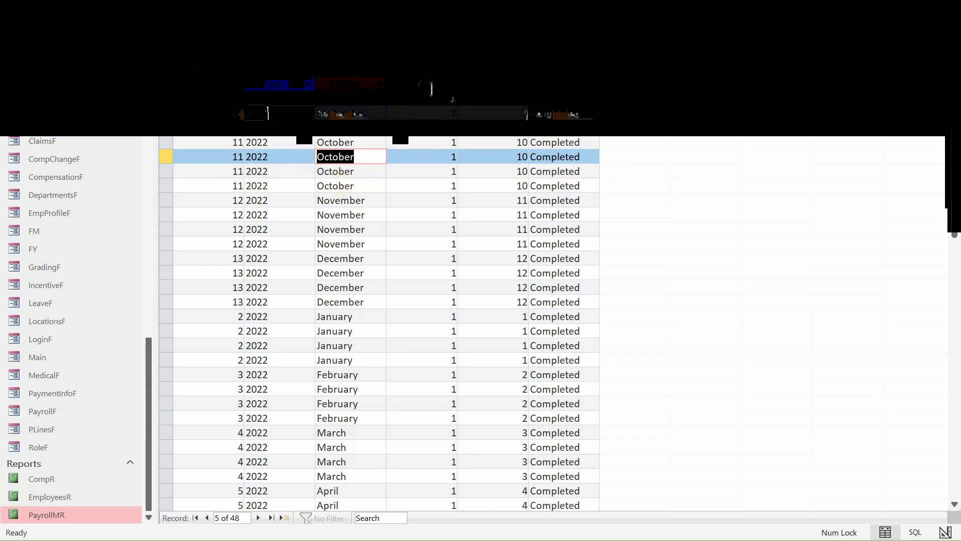
pyautogui.moveTo(431, 89); pyautogui.dragTo(490, 84)
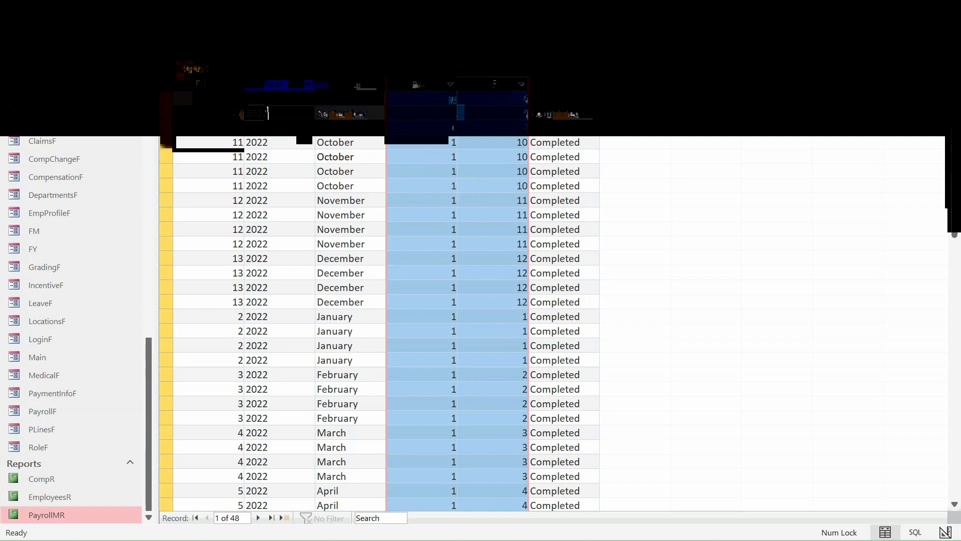
pyautogui.click(181, 78)
pyautogui.click(238, 160)
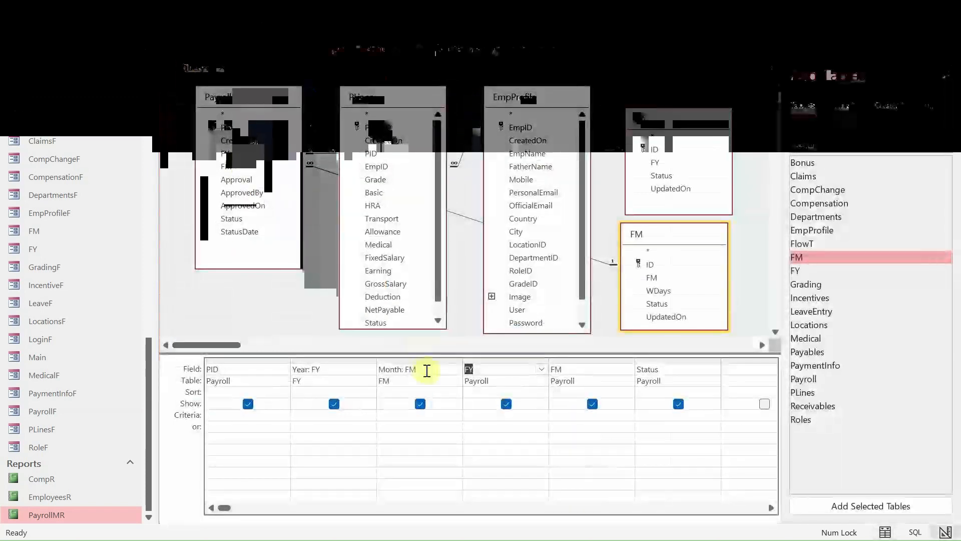
# - Move the Payroll table's FY and FM columns behind Status and check the column order in Datasheet view before returning to Design view
pyautogui.moveTo(501, 358); pyautogui.dragTo(734, 362)
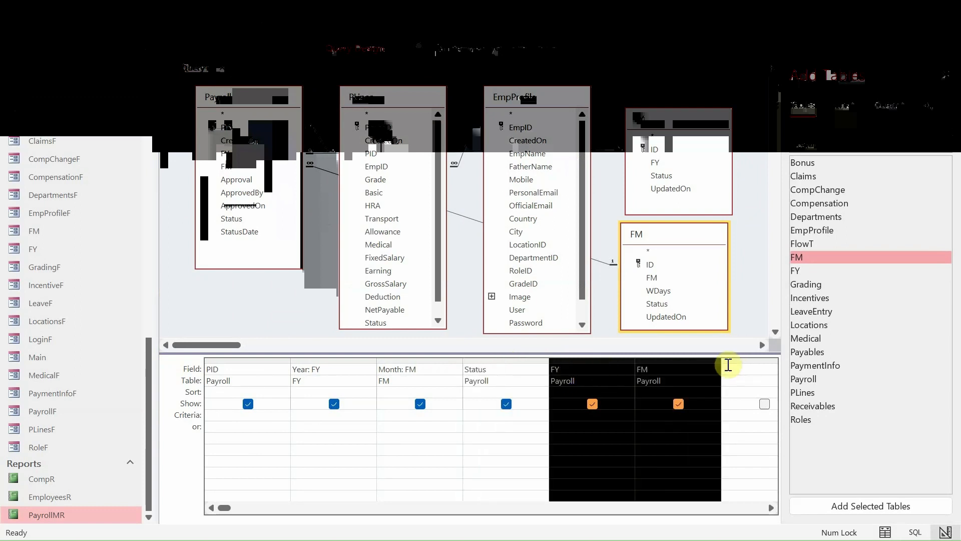
pyautogui.rightClick(306, 304)
pyautogui.click(320, 326)
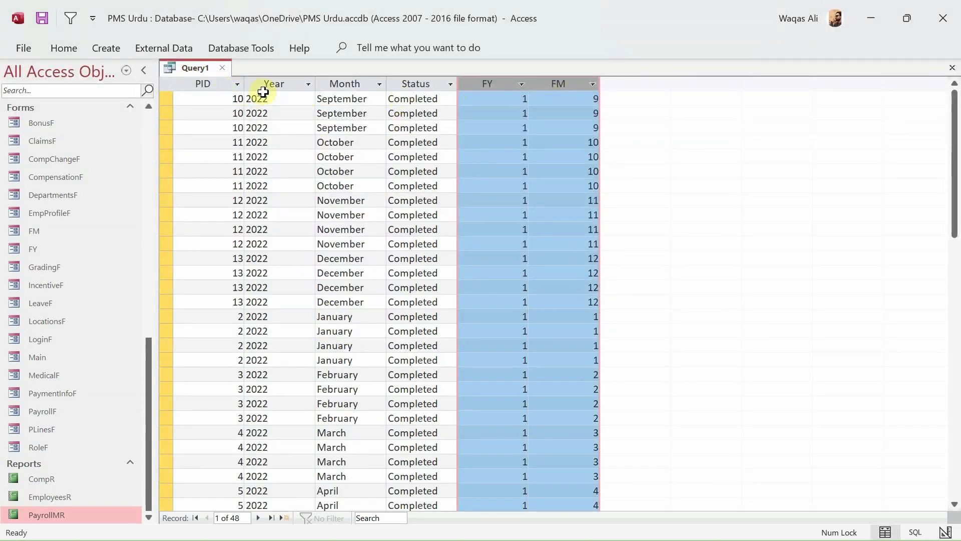
pyautogui.rightClick(202, 71)
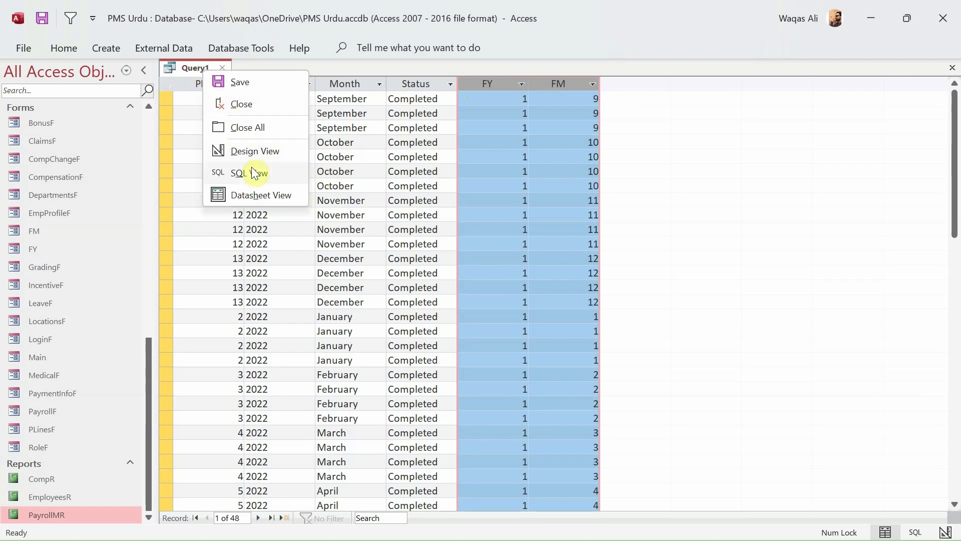
pyautogui.click(255, 151)
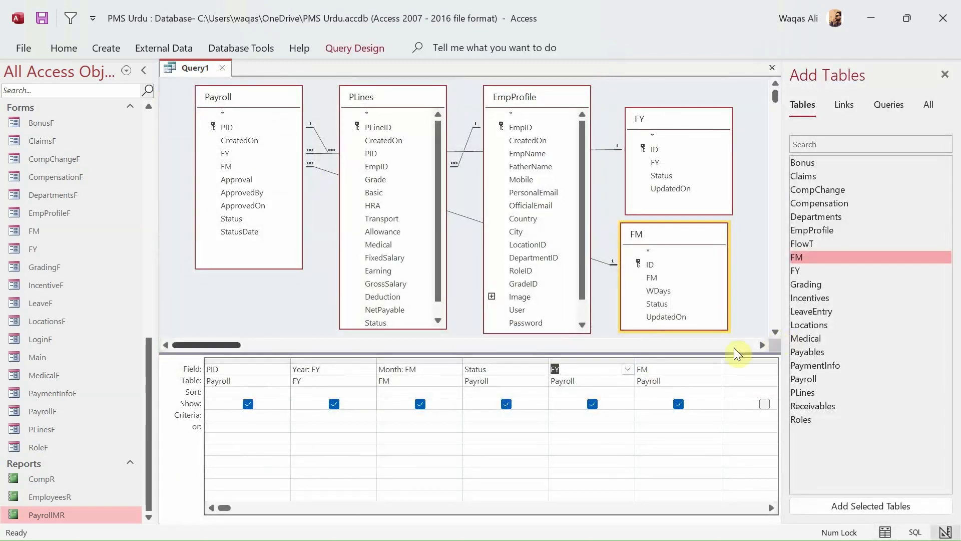
# - Insert EmpID from PLines and EmpName from EmpProfile between the Month and Status columns
pyautogui.click(772, 508)
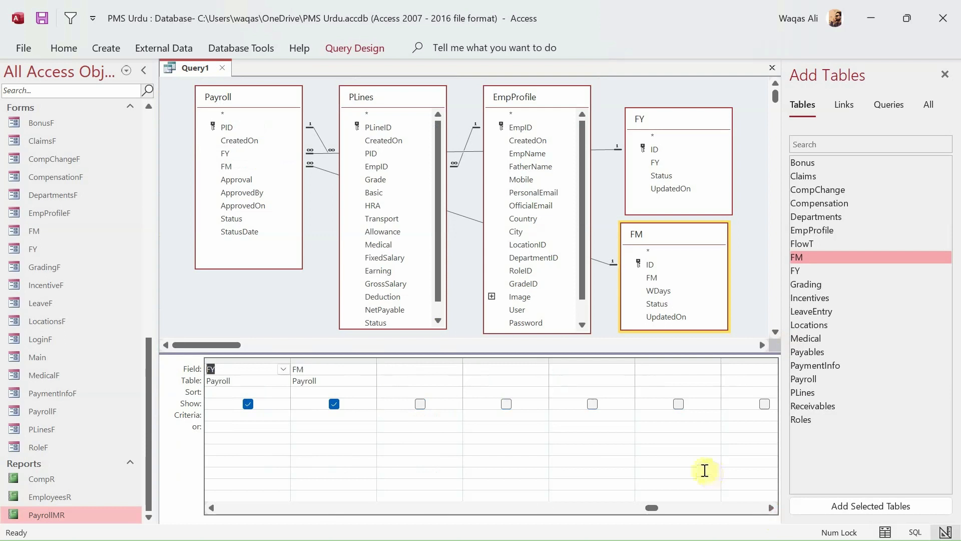
pyautogui.click(212, 511)
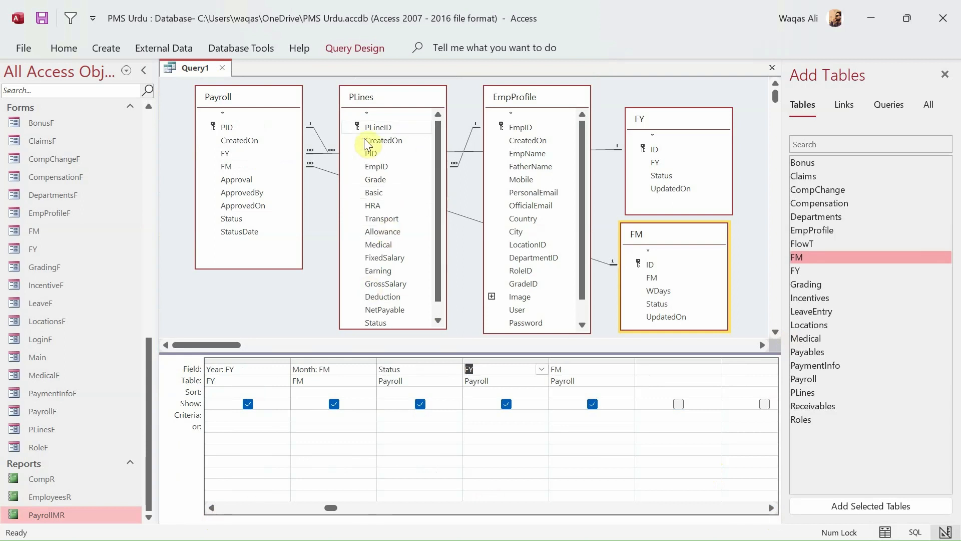
pyautogui.moveTo(374, 166); pyautogui.dragTo(392, 365)
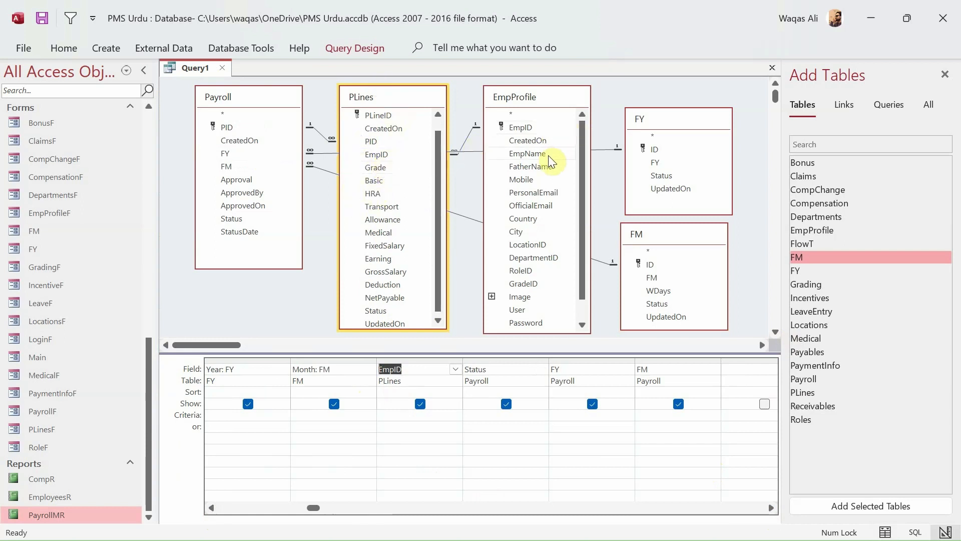
pyautogui.moveTo(544, 159); pyautogui.dragTo(478, 375)
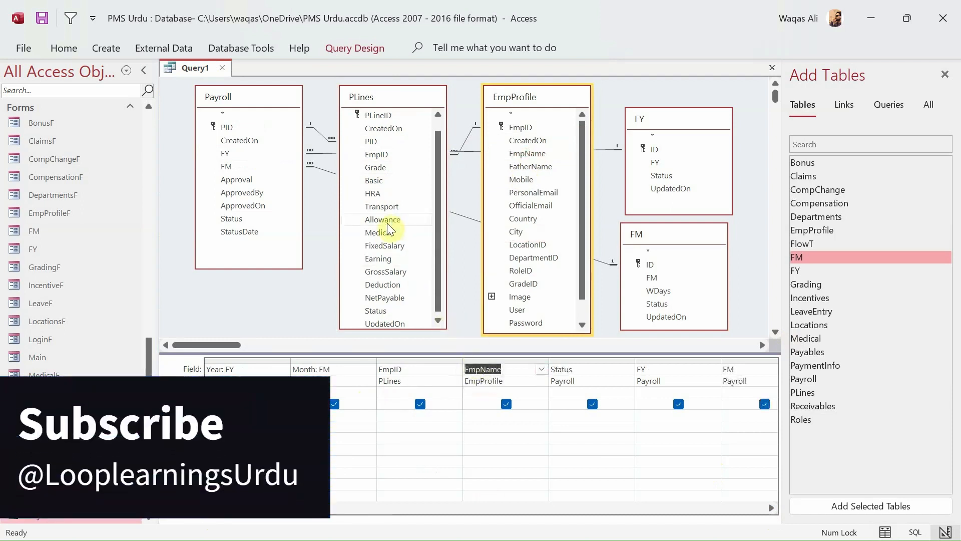
# - Insert the FixedSalary and Earning fields from PLines directly after EmpName
pyautogui.scroll(-1, 388, 224)
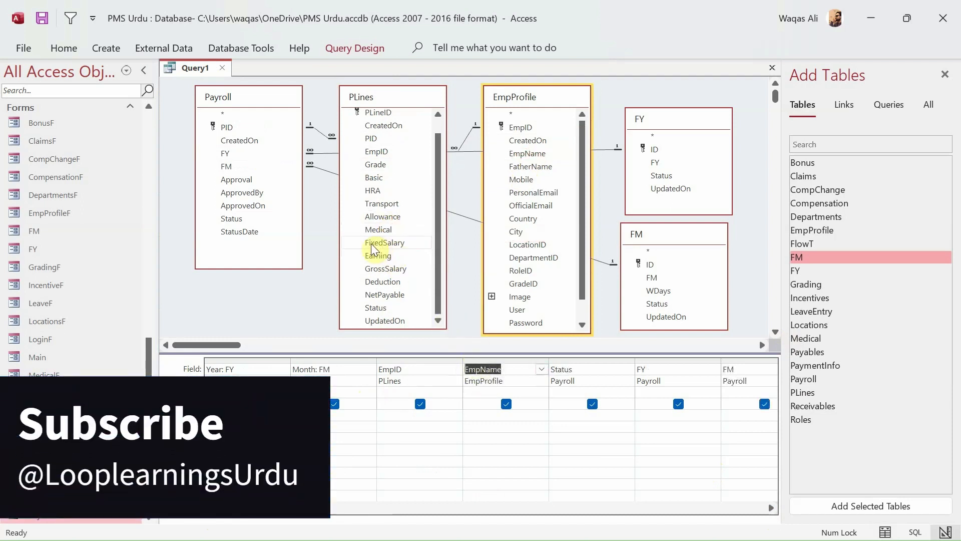
pyautogui.moveTo(371, 243); pyautogui.dragTo(562, 380)
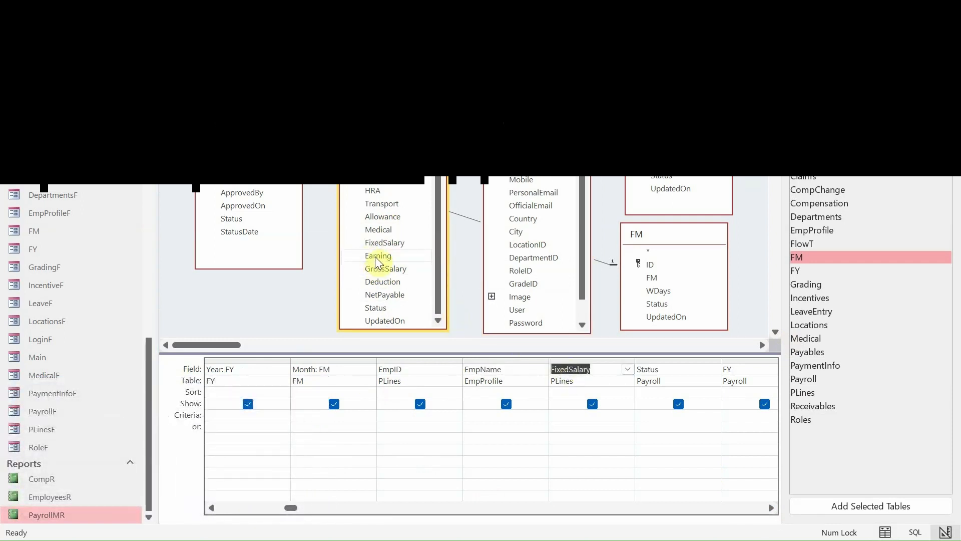
pyautogui.moveTo(375, 261); pyautogui.dragTo(660, 374)
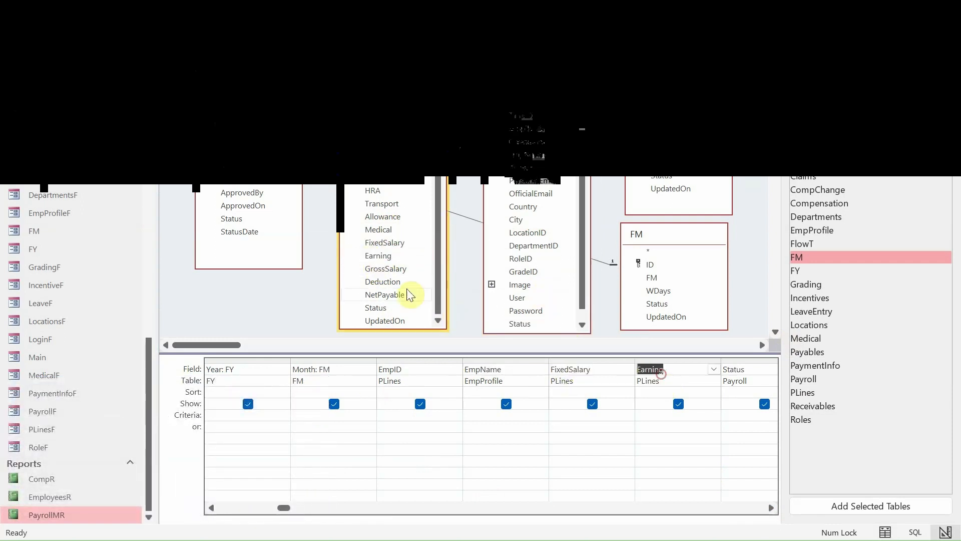
# - Add the GrossSalary field from PLines to the query and place its column between Earning and Status
pyautogui.click(387, 268)
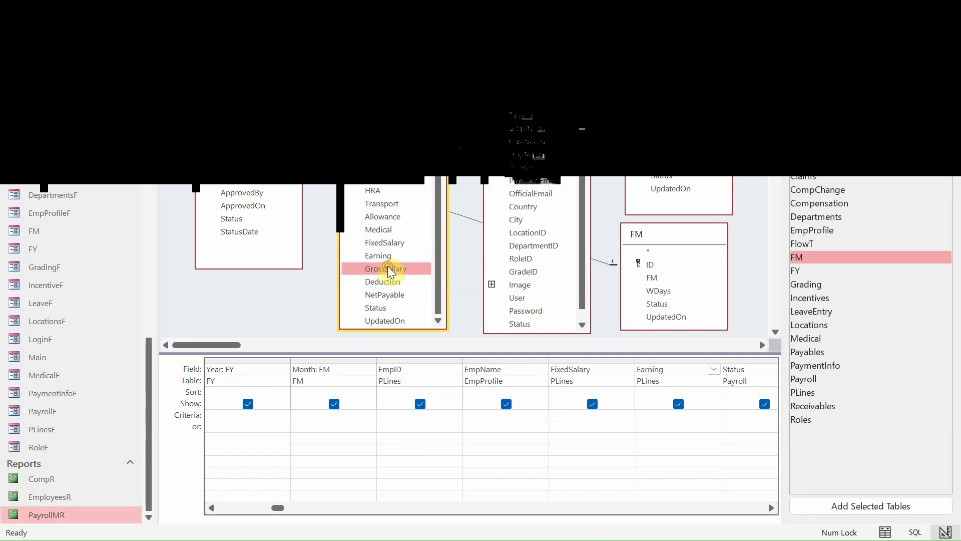
pyautogui.click(771, 508)
pyautogui.click(771, 507)
pyautogui.click(771, 508)
pyautogui.click(771, 508)
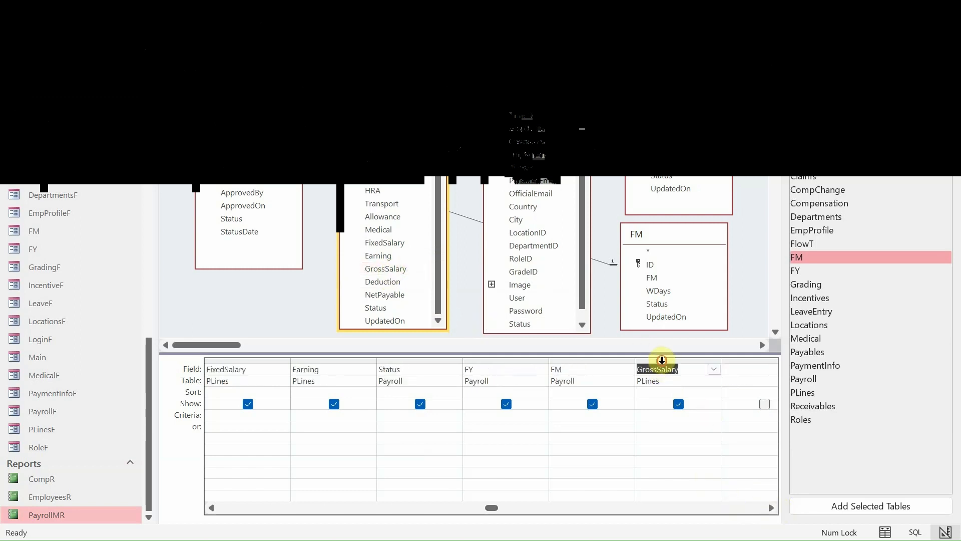
pyautogui.click(662, 360)
pyautogui.moveTo(580, 369); pyautogui.dragTo(423, 380)
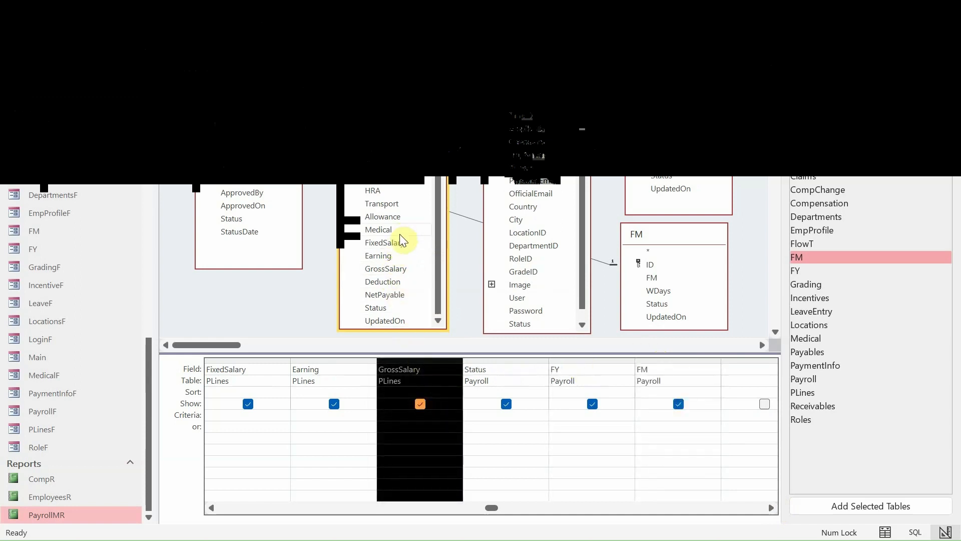
# - Insert the Deduction and NetPayable fields from PLines directly after GrossSalary
pyautogui.moveTo(388, 281); pyautogui.dragTo(479, 383)
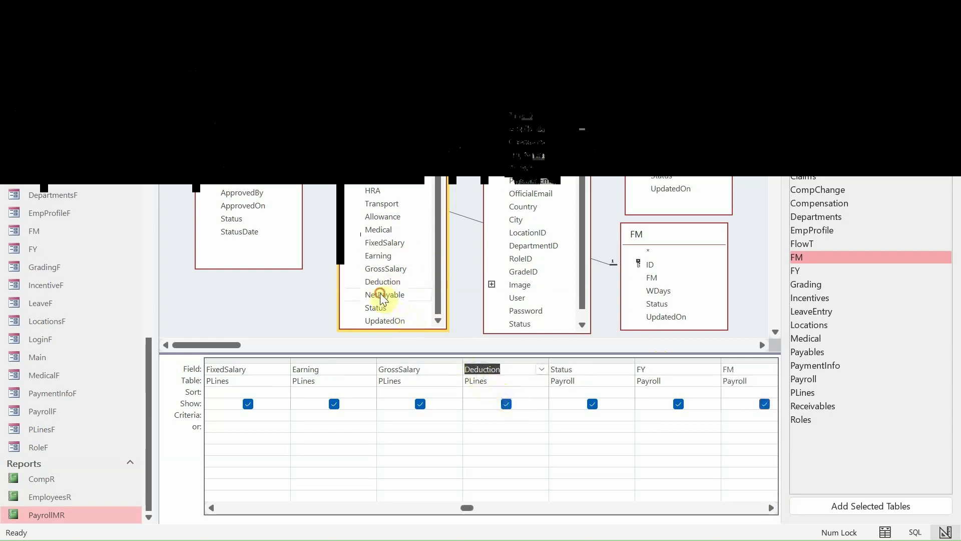
pyautogui.moveTo(384, 295); pyautogui.dragTo(576, 370)
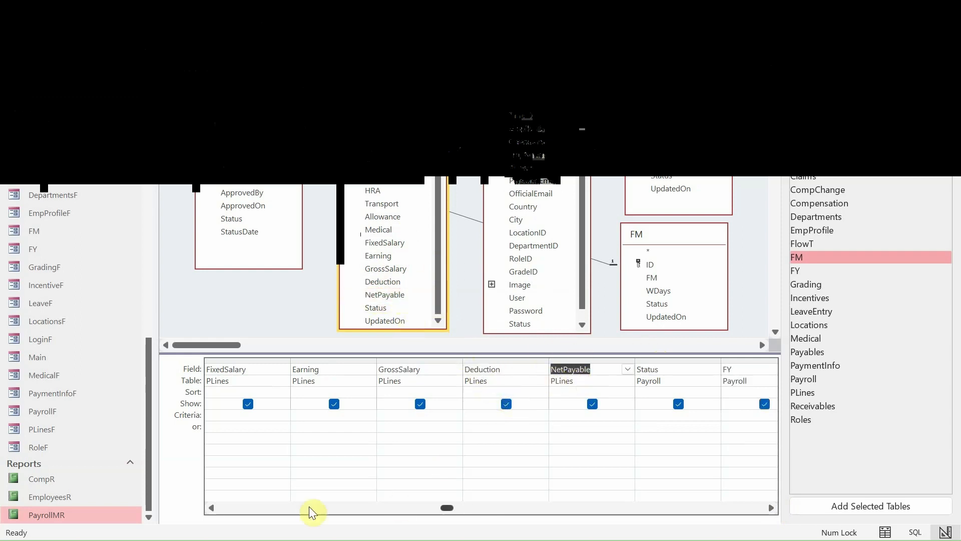
pyautogui.click(283, 506)
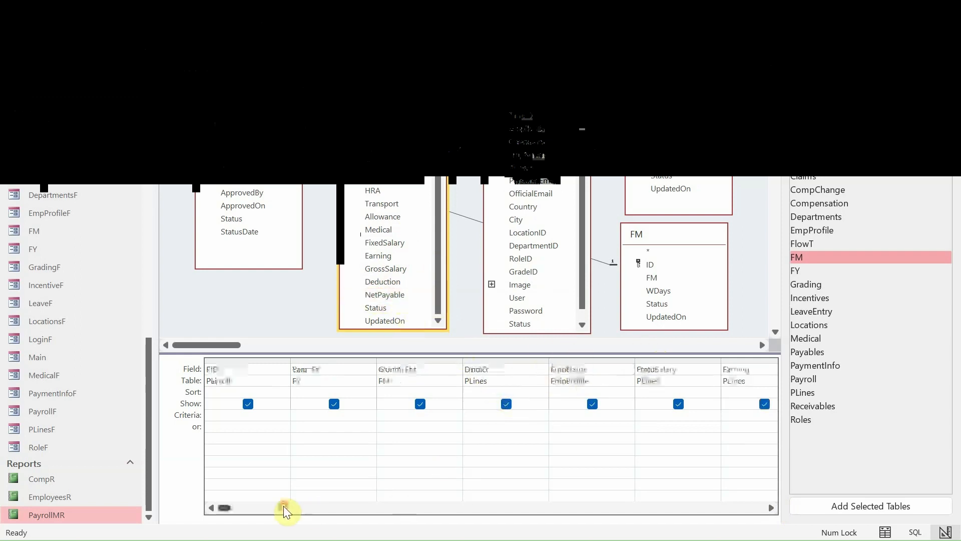
# - Run the query in Datasheet View and look through its payroll records
pyautogui.click(283, 506)
pyautogui.click(284, 505)
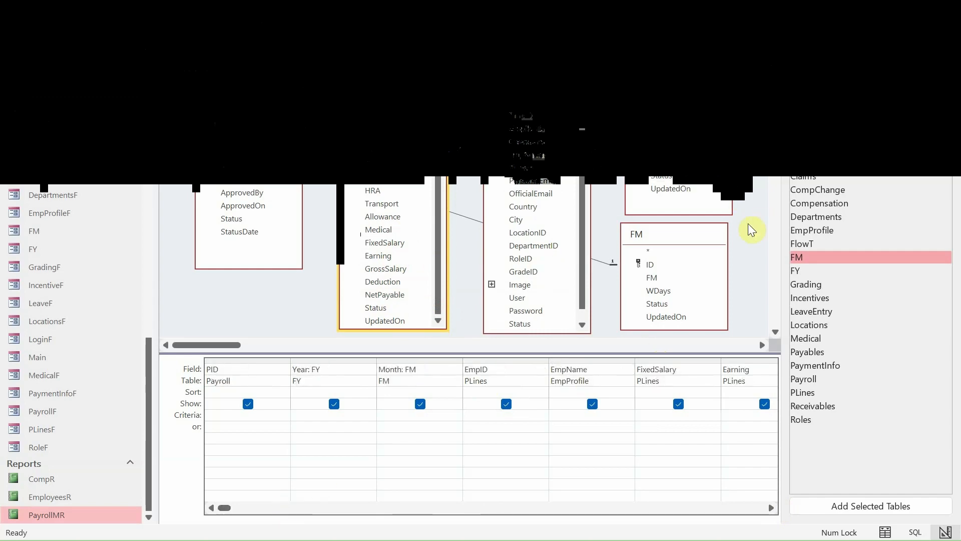
pyautogui.rightClick(289, 303)
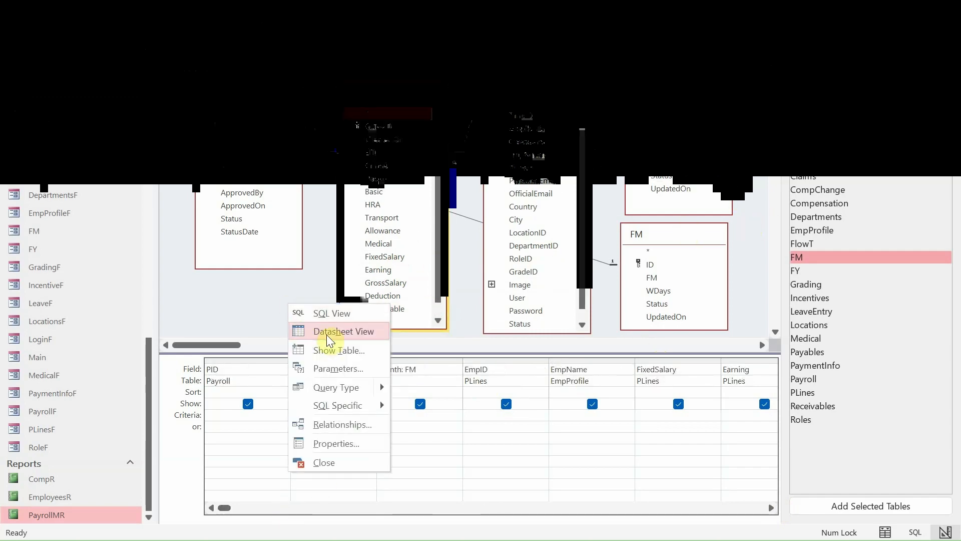
pyautogui.click(327, 332)
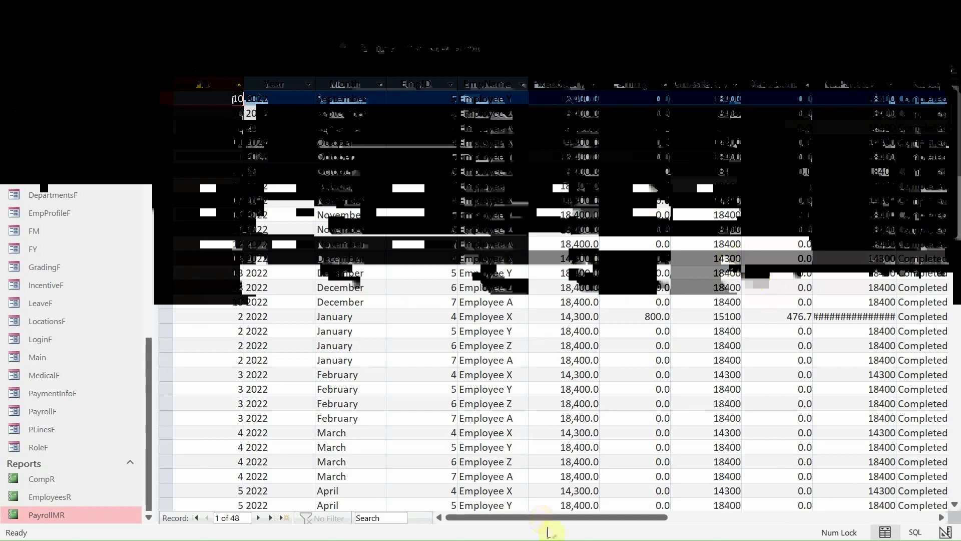
pyautogui.moveTo(553, 518); pyautogui.dragTo(520, 509)
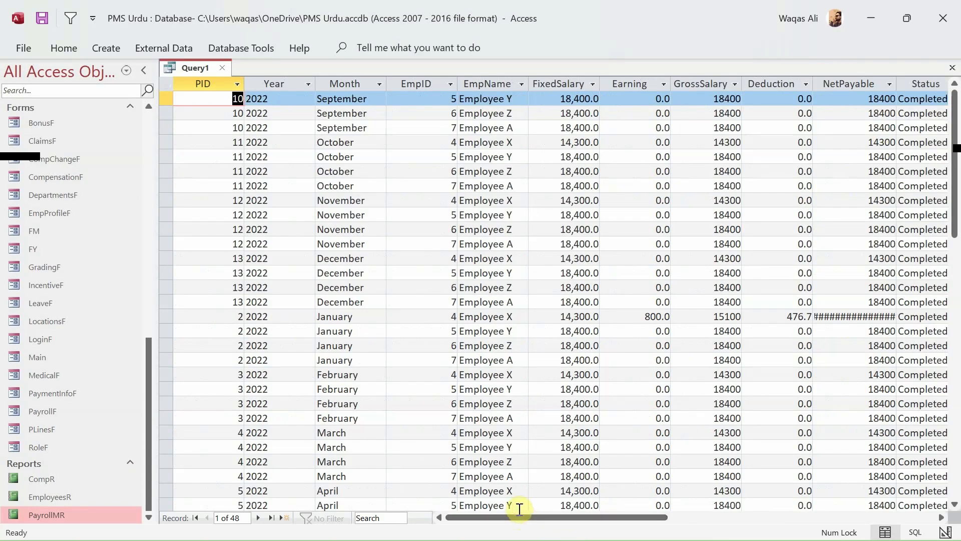
pyautogui.scroll(-8, 378, 318)
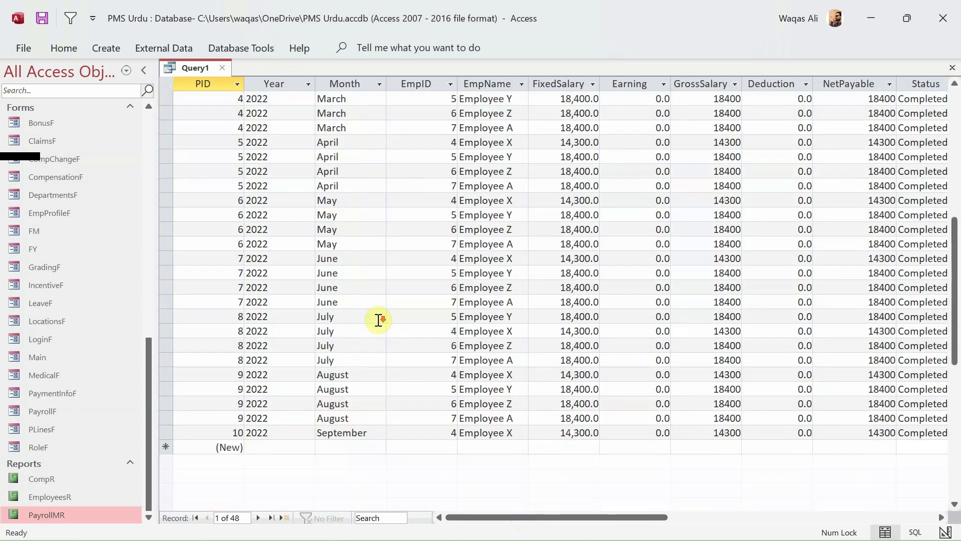
pyautogui.scroll(8, 378, 319)
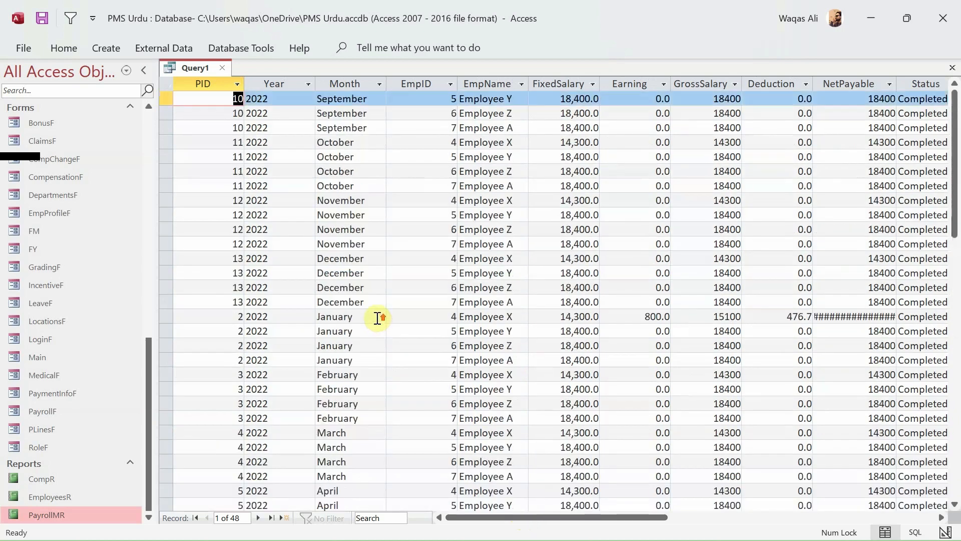
# - Check the query's table layout in Design View and return to Datasheet View
pyautogui.rightClick(199, 74)
pyautogui.click(253, 155)
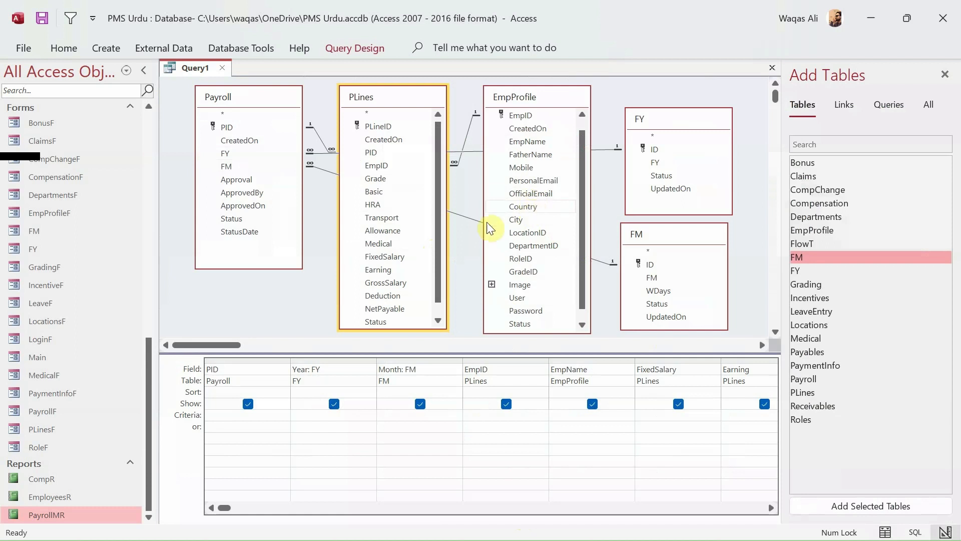
pyautogui.rightClick(281, 307)
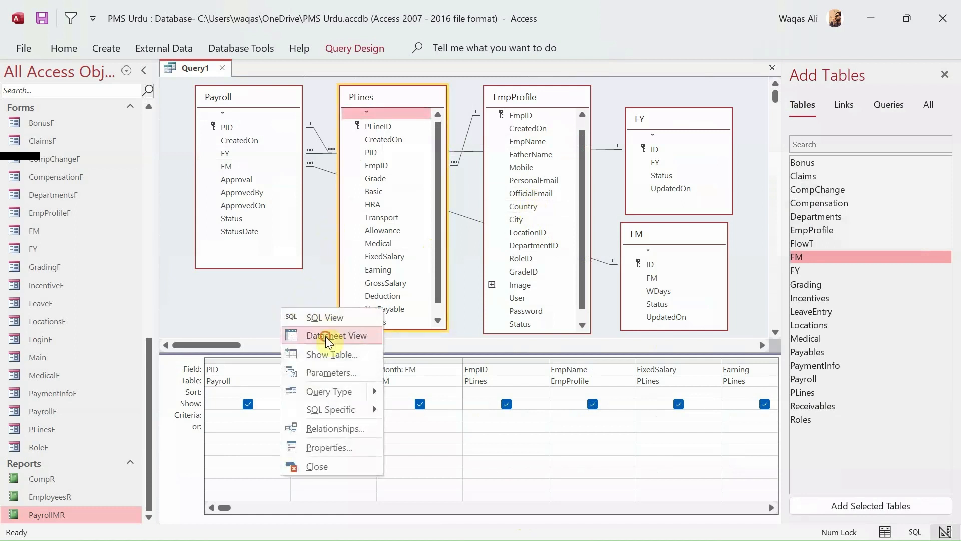
pyautogui.click(325, 335)
# - Save the query as PayrollMDQ and close it
pyautogui.rightClick(173, 68)
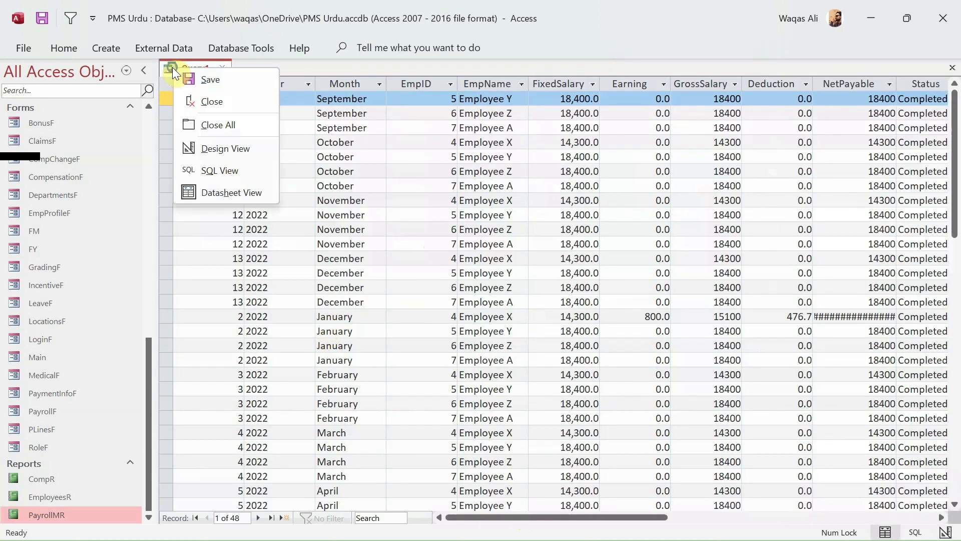
pyautogui.click(188, 80)
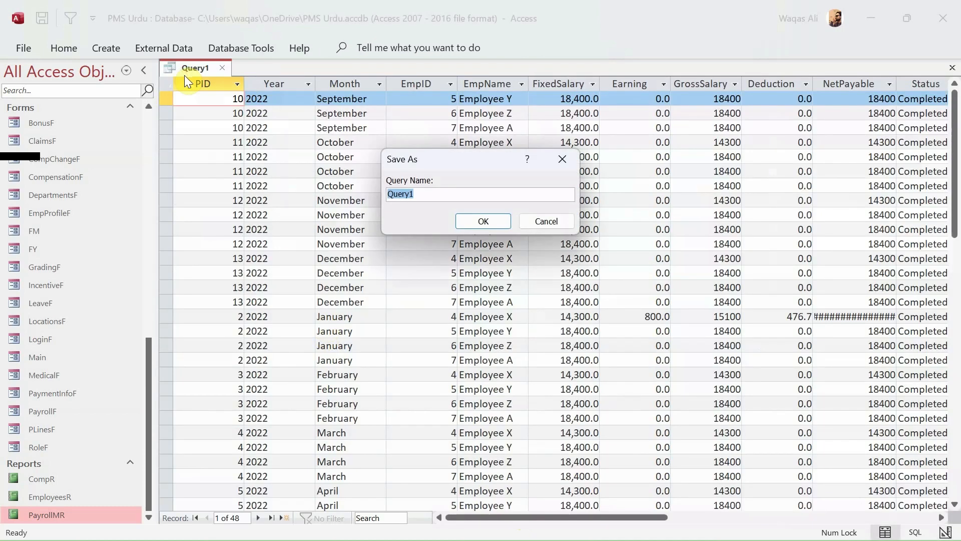
pyautogui.write('PayrollMDQ')
pyautogui.press('Return')
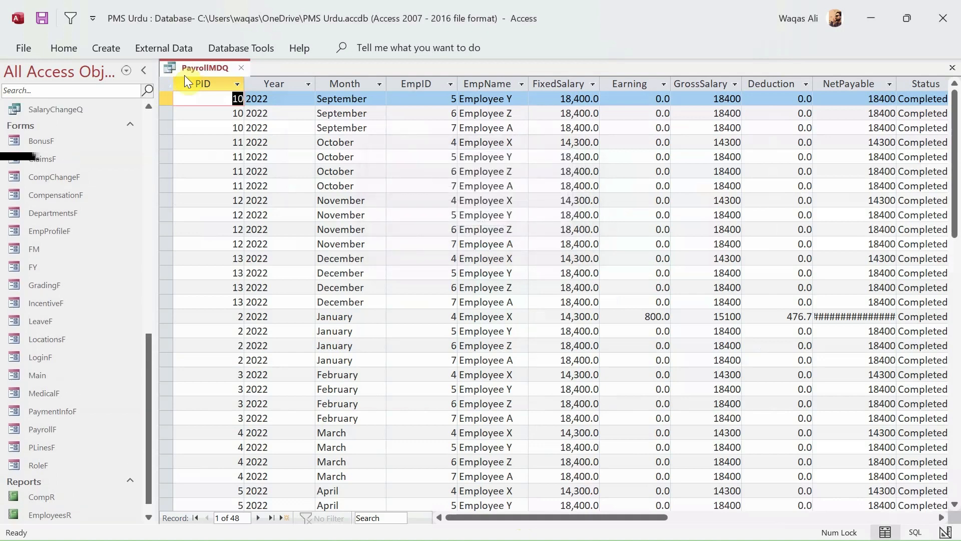
pyautogui.rightClick(191, 71)
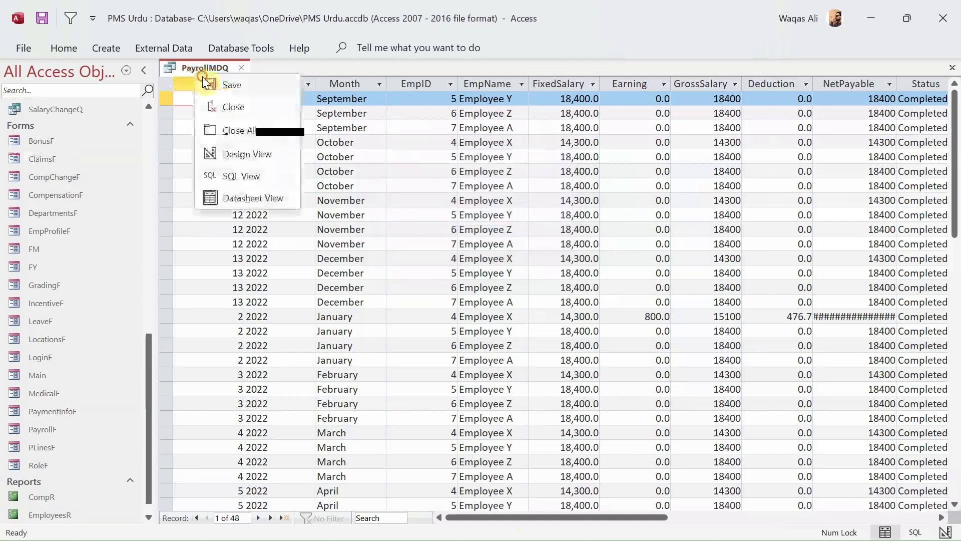
pyautogui.click(223, 74)
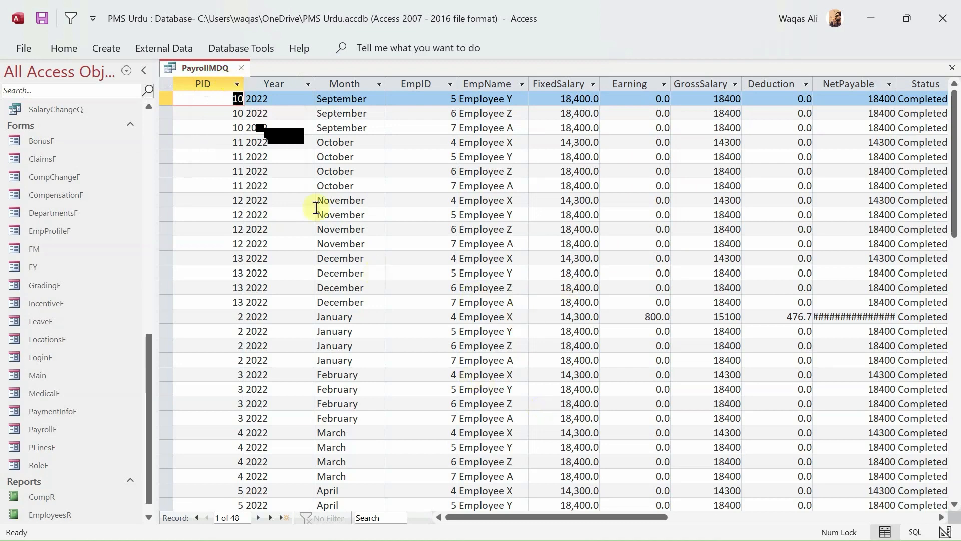
pyautogui.click(245, 70)
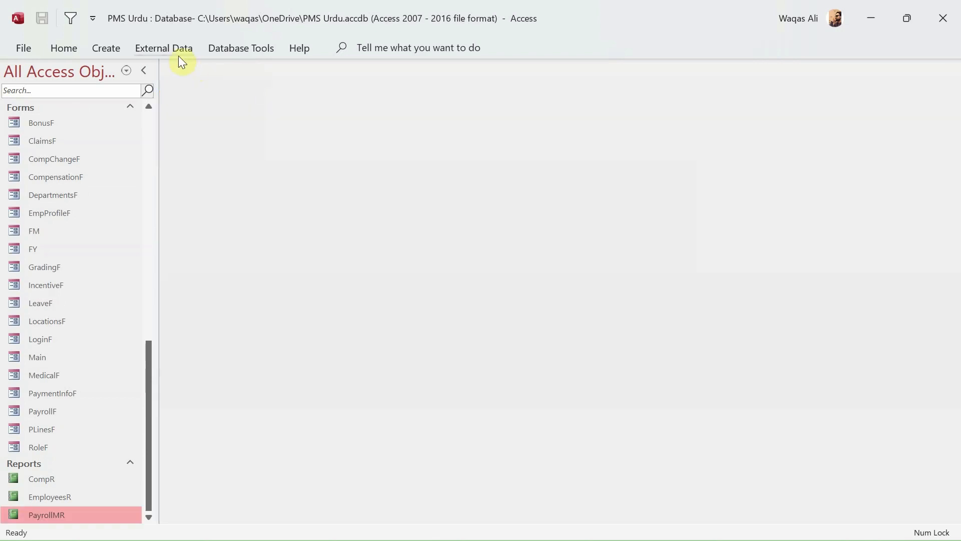
# - Create a new report in Design View and shorten its Detail section to about 2.9 inches
pyautogui.click(115, 53)
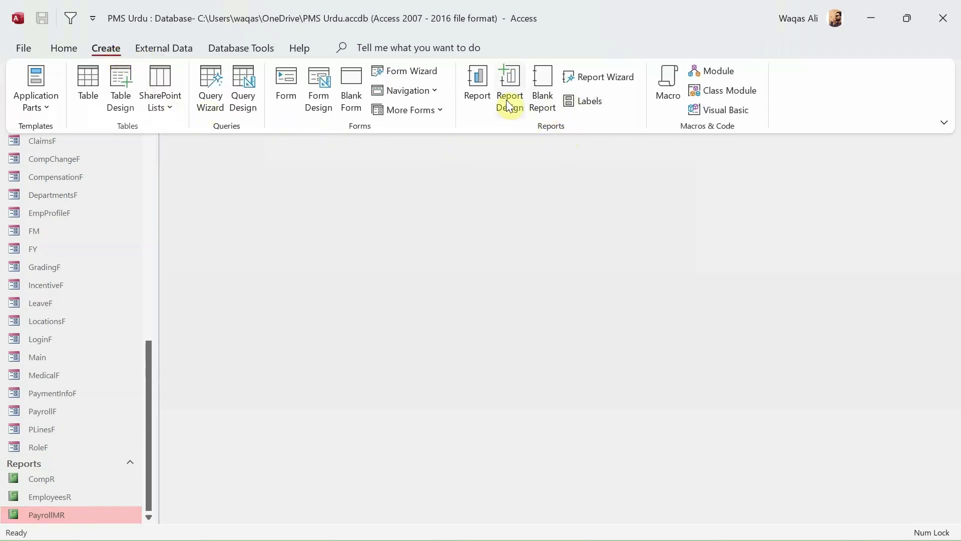
pyautogui.click(511, 76)
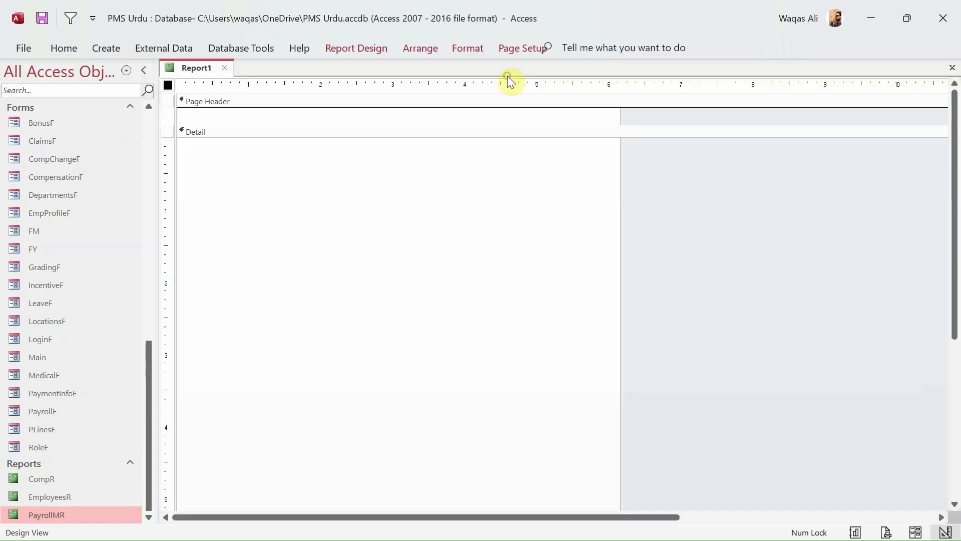
pyautogui.scroll(-3, 600, 410)
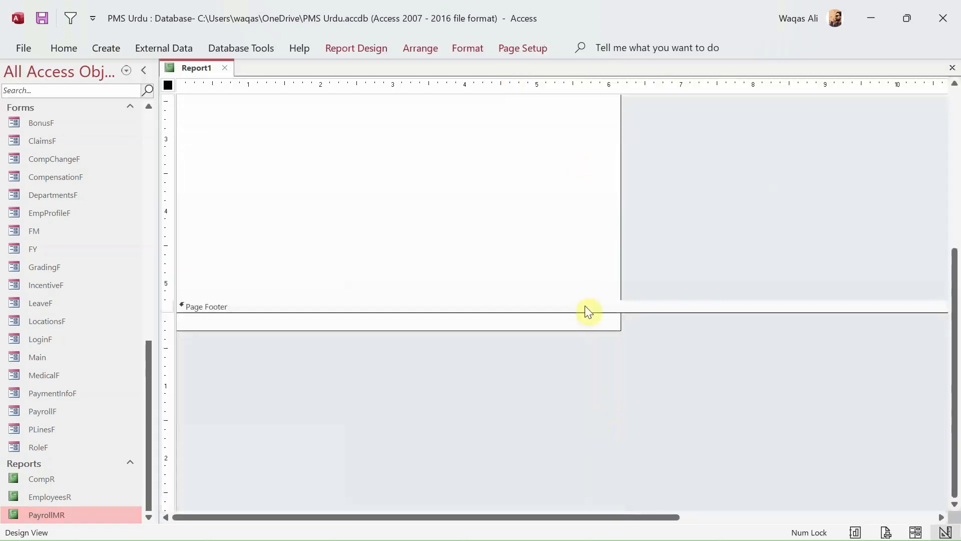
pyautogui.moveTo(585, 297); pyautogui.dragTo(578, 138)
pyautogui.scroll(3, 598, 175)
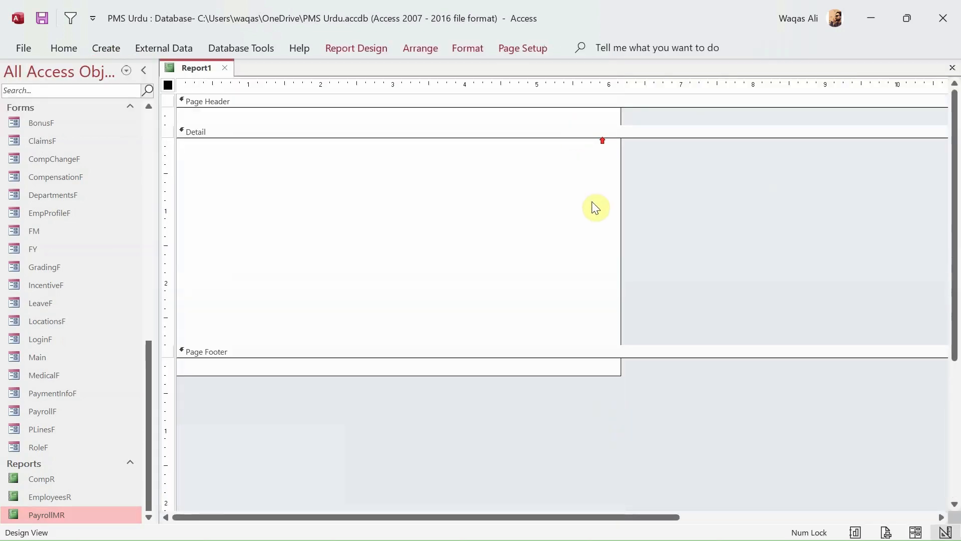
# - Set the report's Record Source property to the PayrollMDQ query
pyautogui.click(368, 47)
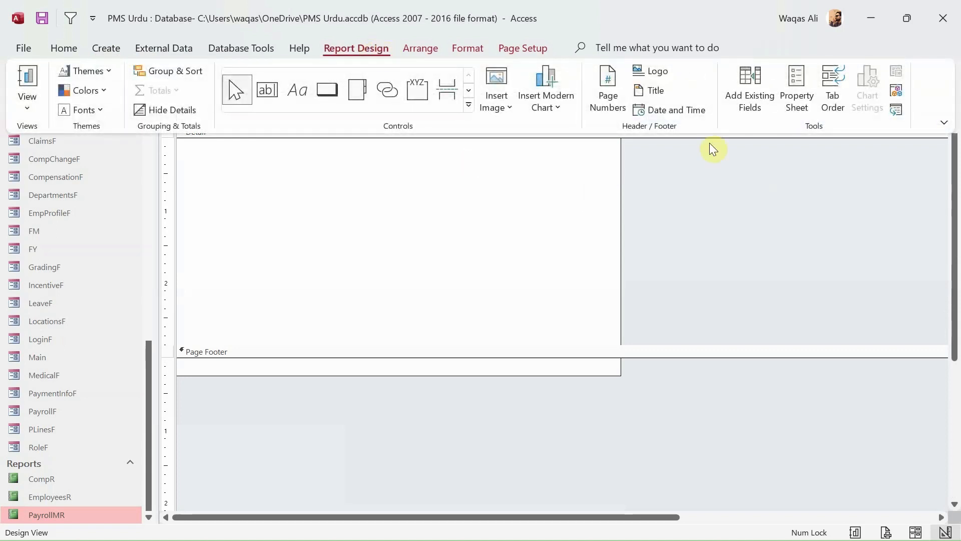
pyautogui.click(804, 99)
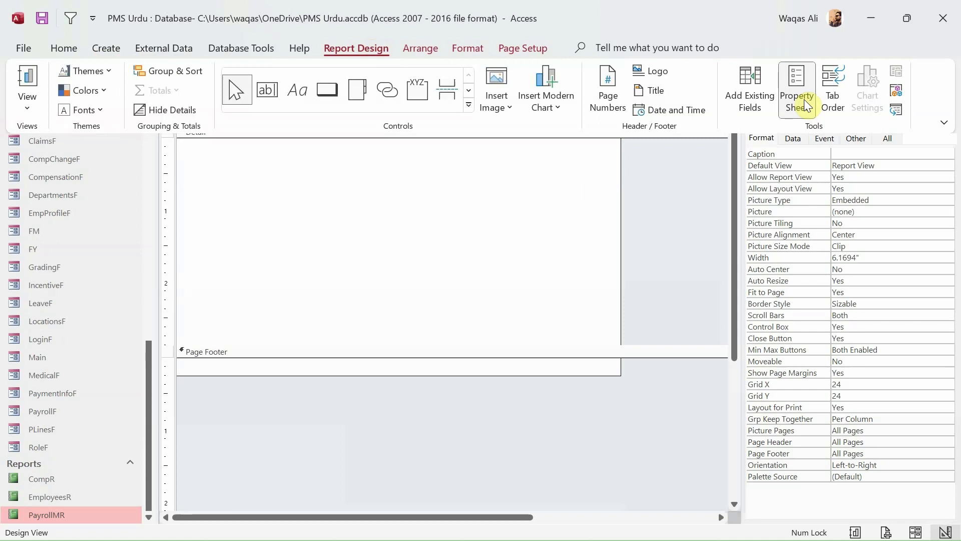
pyautogui.click(796, 147)
pyautogui.click(796, 146)
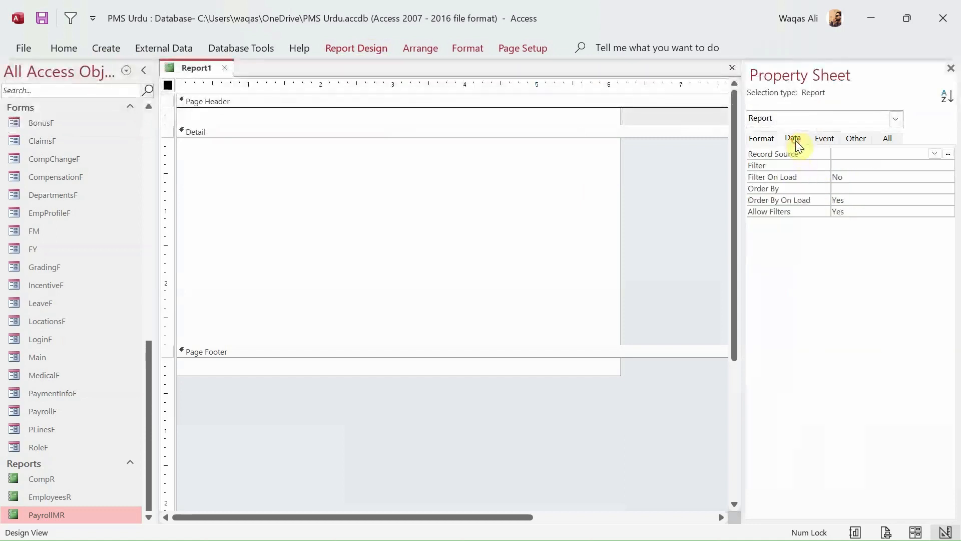
pyautogui.click(936, 153)
pyautogui.click(936, 153)
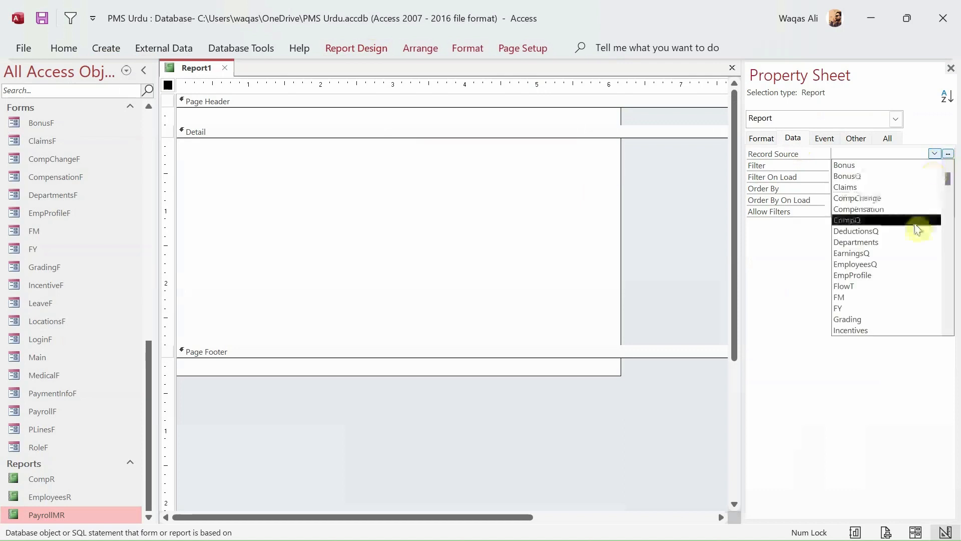
pyautogui.scroll(-1, 910, 268)
pyautogui.scroll(-3, 908, 270)
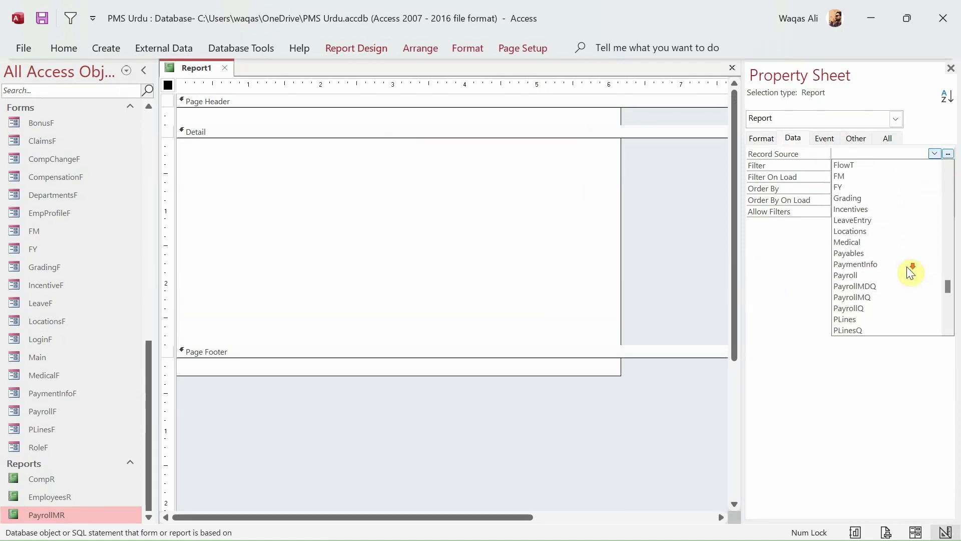
pyautogui.click(876, 286)
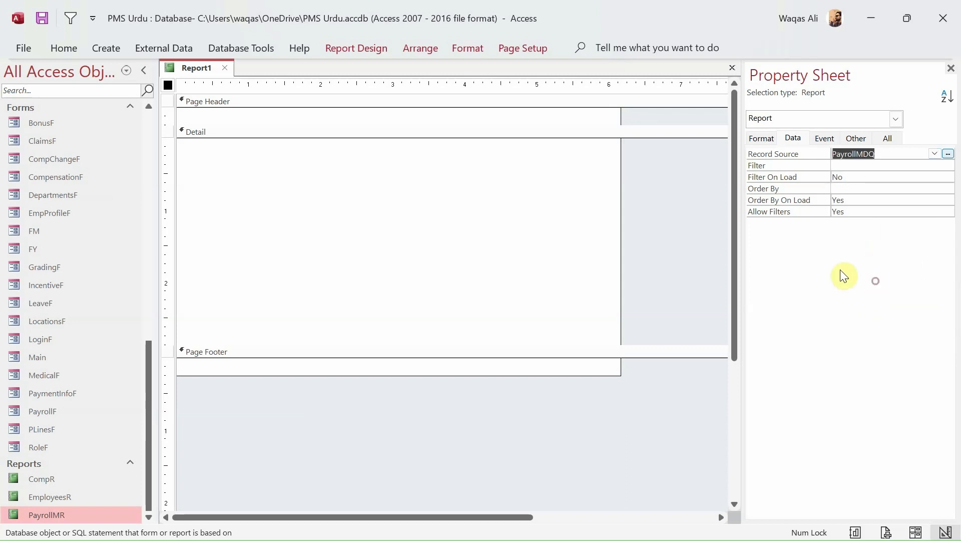
# - Add all fields from PID through Status to the report's Detail section, placing them together as one block of labels and text boxes
pyautogui.click(383, 53)
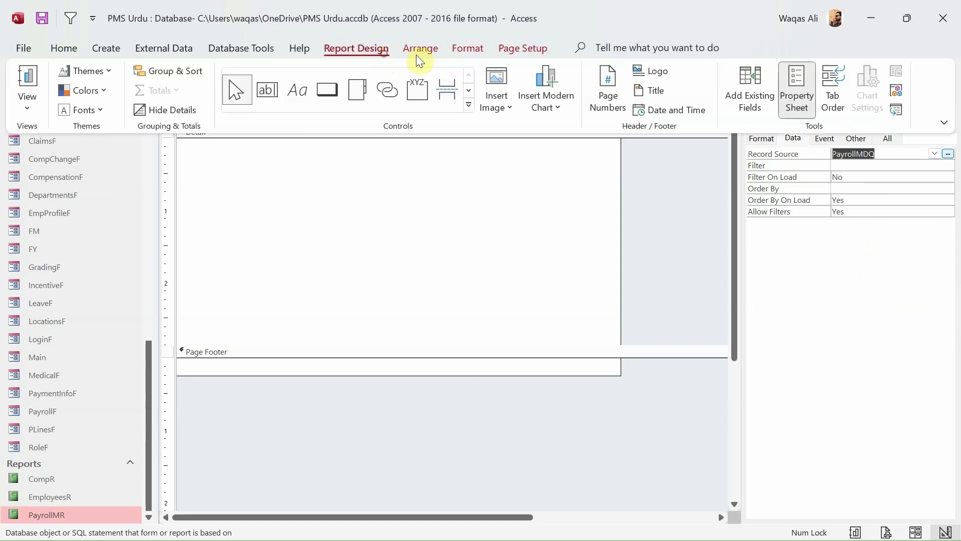
pyautogui.click(767, 76)
pyautogui.click(800, 207)
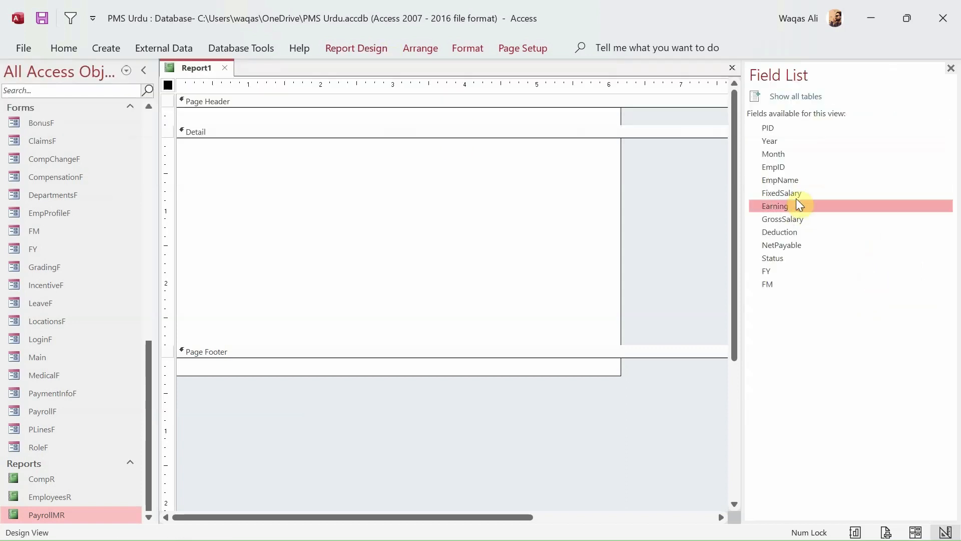
pyautogui.click(770, 130)
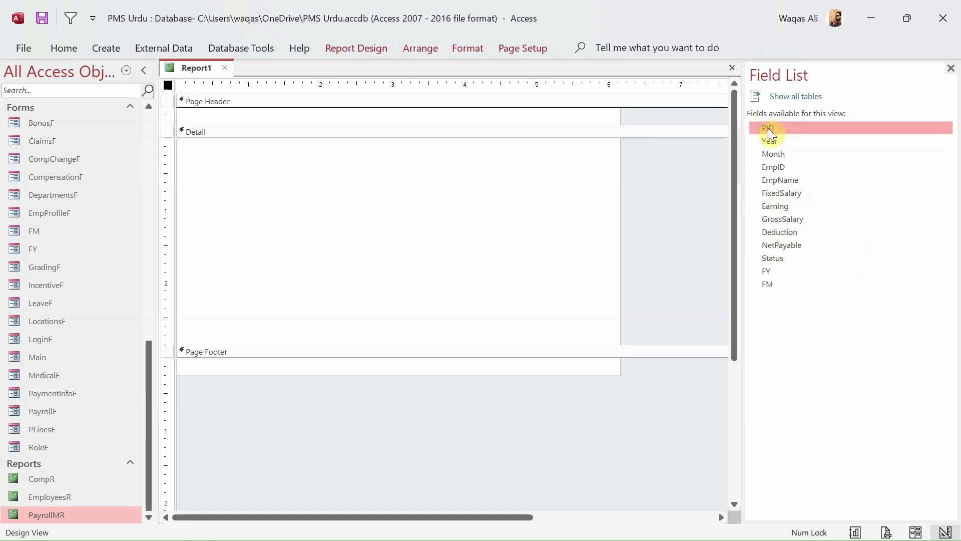
pyautogui.hotkey('shift', 'Down')
pyautogui.hotkey('shift', 'Down')
pyautogui.hotkey('shift', 'Down')
pyautogui.hotkey('shift', 'Down')
pyautogui.hotkey('shift', 'Down')
pyautogui.hotkey('shift', 'Down')
pyautogui.hotkey('shift', 'Down')
pyautogui.hotkey('shift', 'Down')
pyautogui.hotkey('shift', 'Down')
pyautogui.hotkey('shift', 'Down')
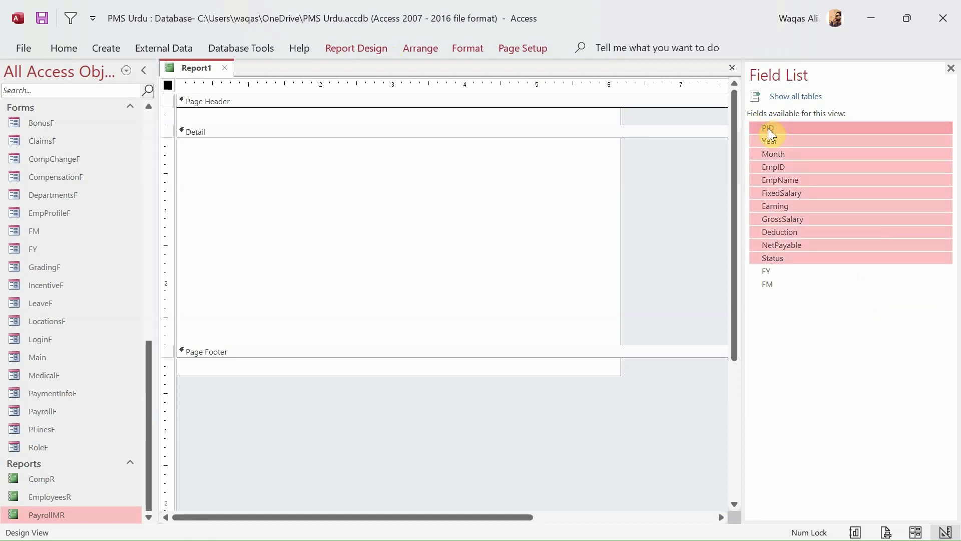
pyautogui.moveTo(768, 129); pyautogui.dragTo(386, 184)
pyautogui.moveTo(440, 268); pyautogui.dragTo(439, 257)
# - Set the font colour of all field labels and text boxes in the Detail section to black
pyautogui.moveTo(498, 159); pyautogui.dragTo(201, 377)
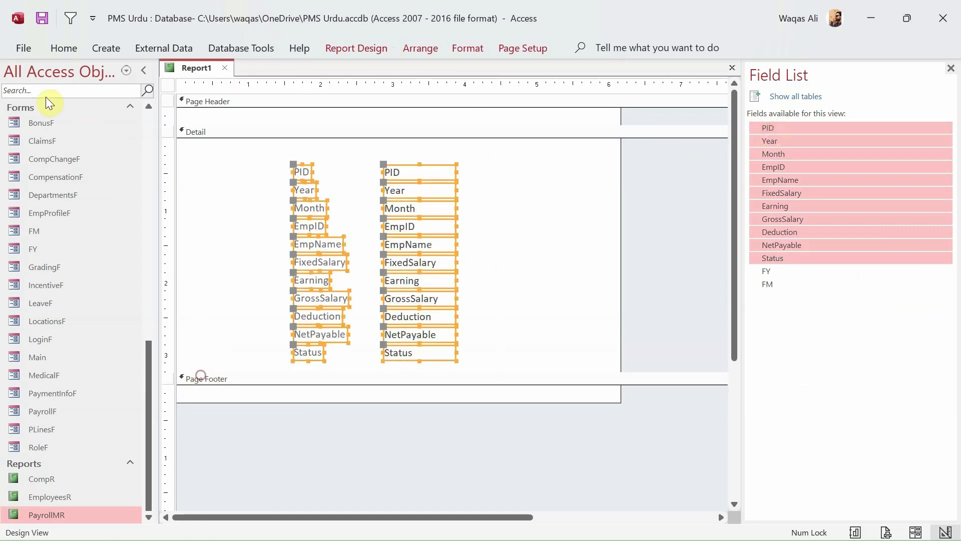
pyautogui.click(65, 48)
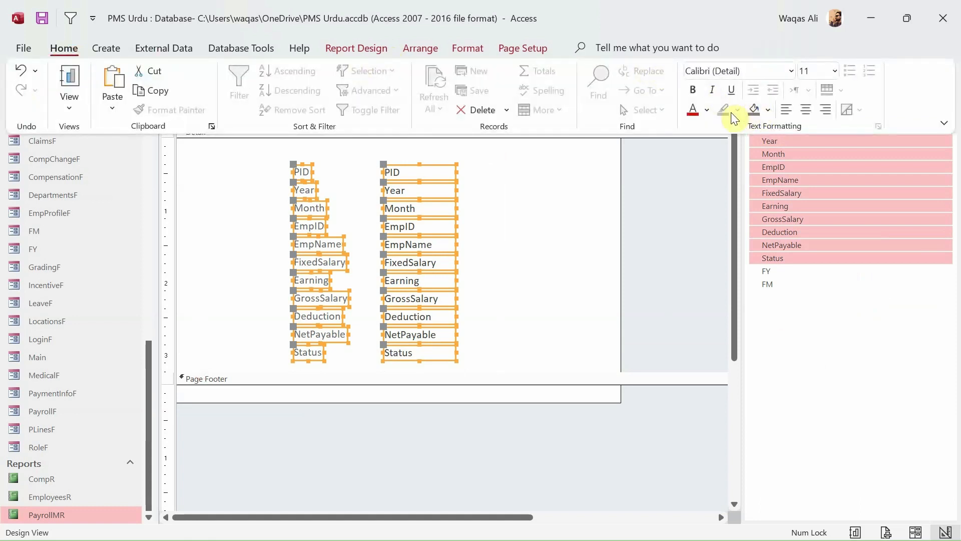
pyautogui.click(708, 111)
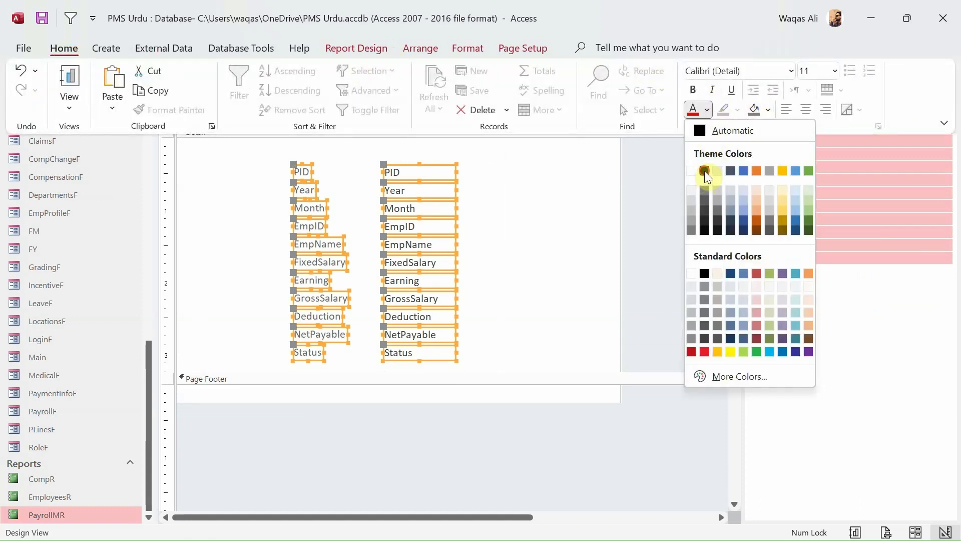
pyautogui.click(704, 171)
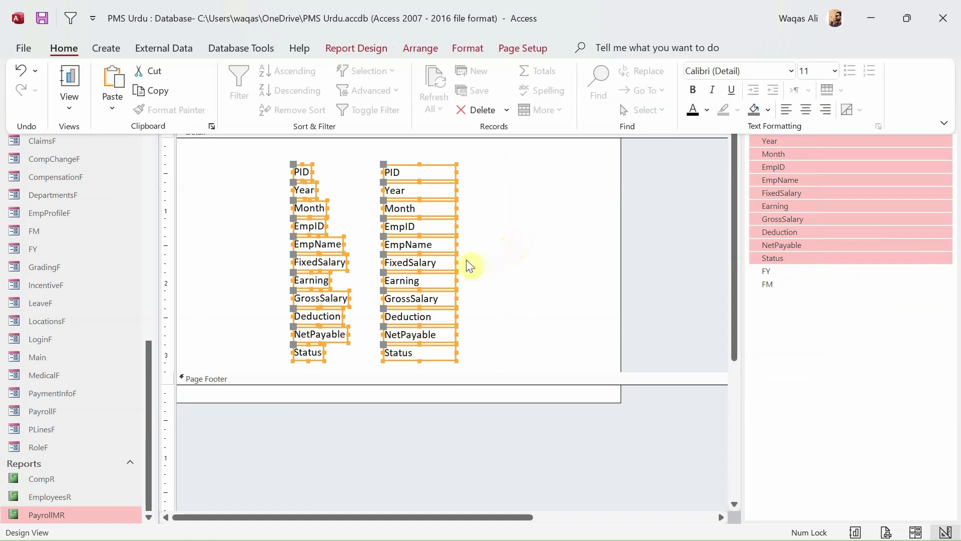
# - Move the PID label and text box into the Page Header, with the label at its left edge, and extend that section to about 0.45 inches
pyautogui.click(482, 170)
pyautogui.moveTo(482, 170); pyautogui.dragTo(271, 209)
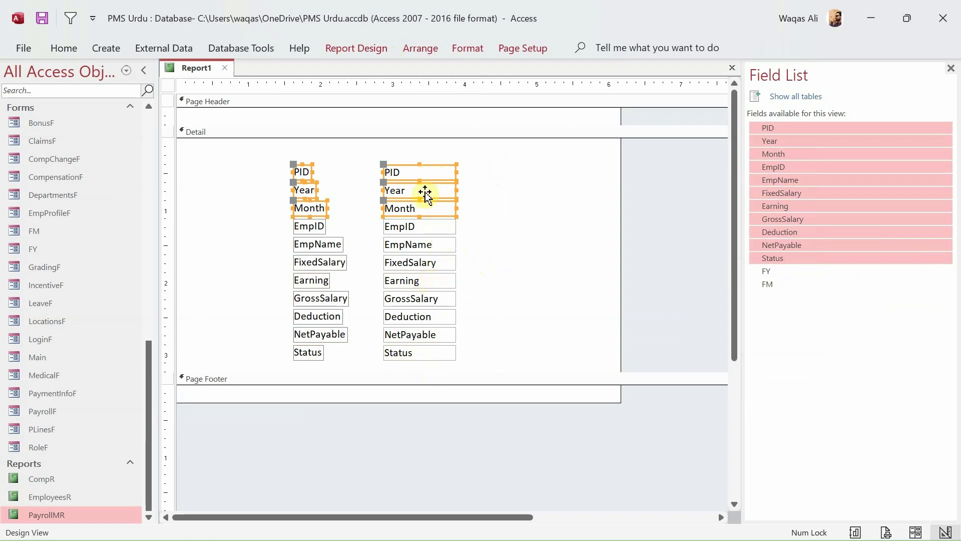
pyautogui.click(512, 179)
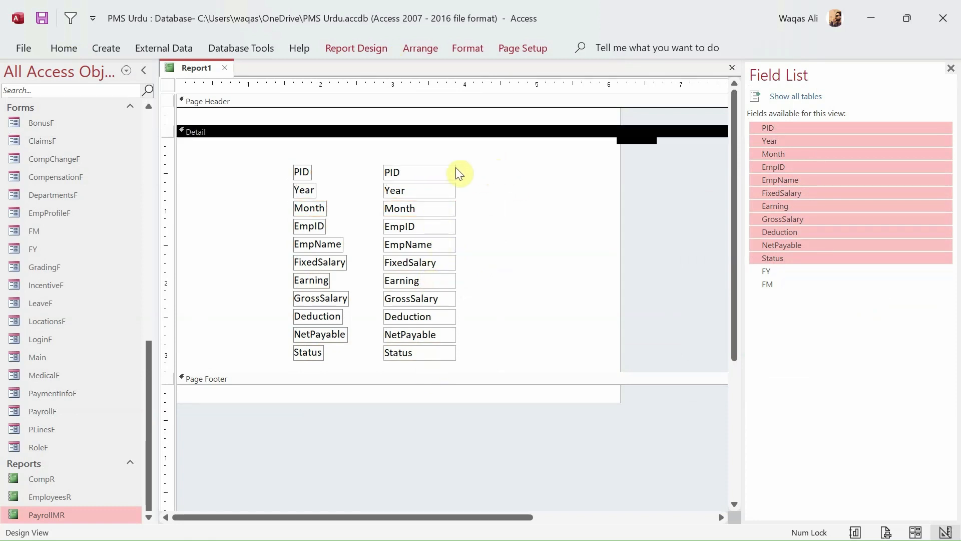
pyautogui.moveTo(293, 173); pyautogui.dragTo(182, 115)
pyautogui.moveTo(374, 124); pyautogui.dragTo(371, 138)
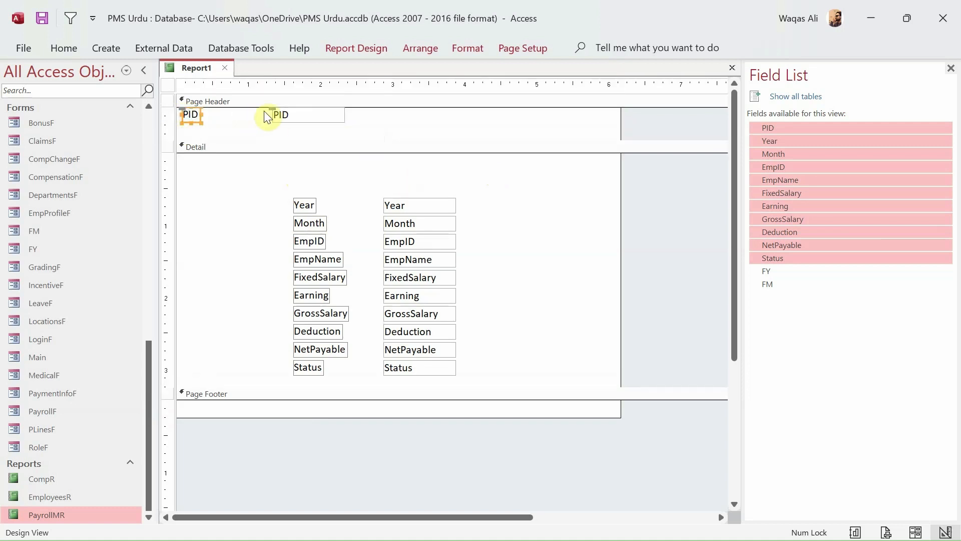
# - Place the PID text box directly beside its widened label in the Page Header and caption the label "Payroll ID:"
pyautogui.moveTo(273, 109); pyautogui.dragTo(199, 109)
pyautogui.moveTo(307, 119); pyautogui.dragTo(180, 115)
pyautogui.click(208, 120)
pyautogui.click(232, 115)
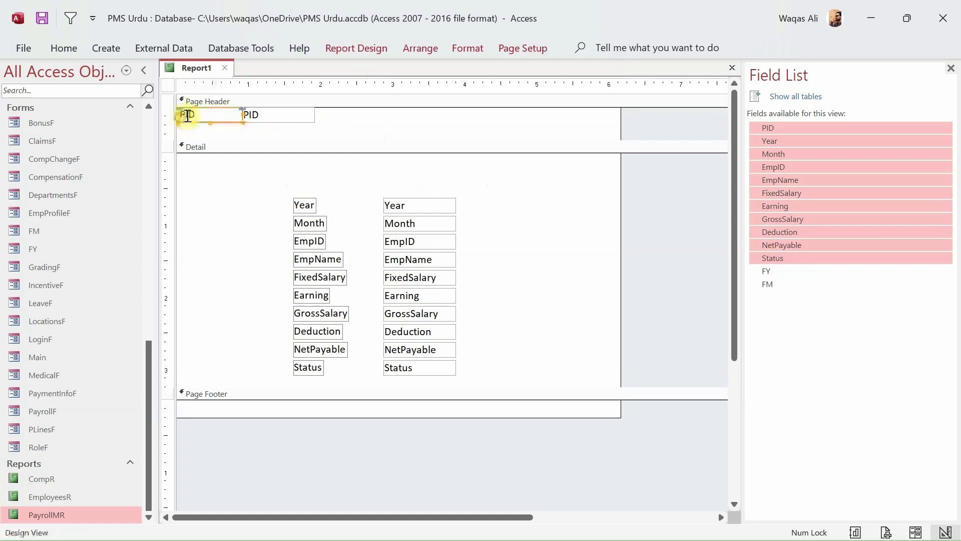
pyautogui.click(309, 161)
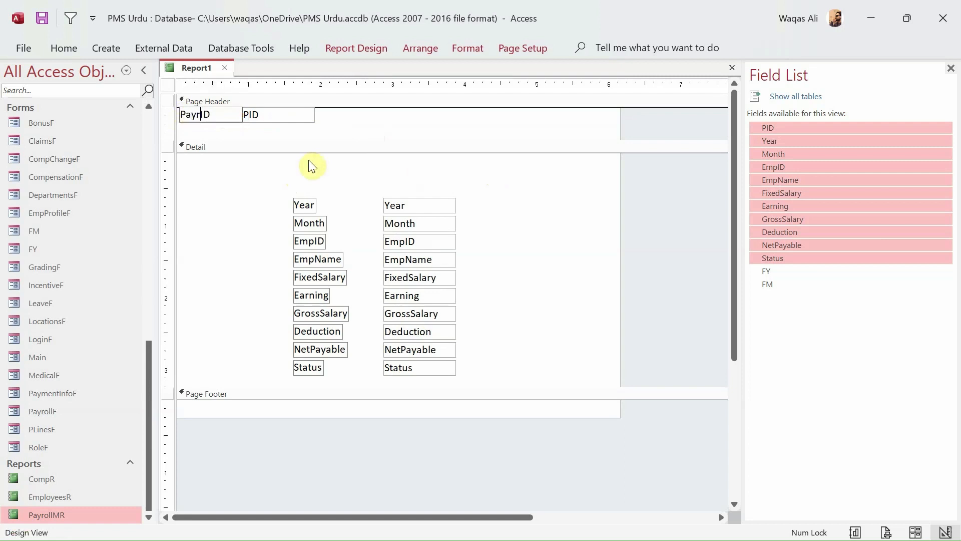
pyautogui.write('roll')
pyautogui.press('End')
pyautogui.write(':')
pyautogui.press('Return')
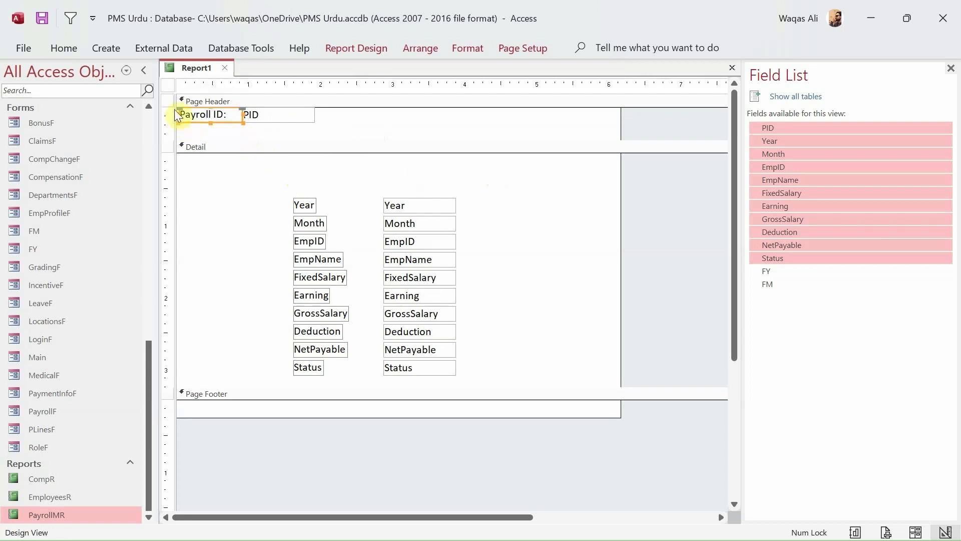
# - Fit the Payroll ID label to its caption, narrow the PID text box, and align the pair near the Page Header's left edge
pyautogui.moveTo(180, 115)
pyautogui.mouseDown()
pyautogui.moveTo(169, 115)
pyautogui.moveTo(194, 114)
pyautogui.mouseUp()
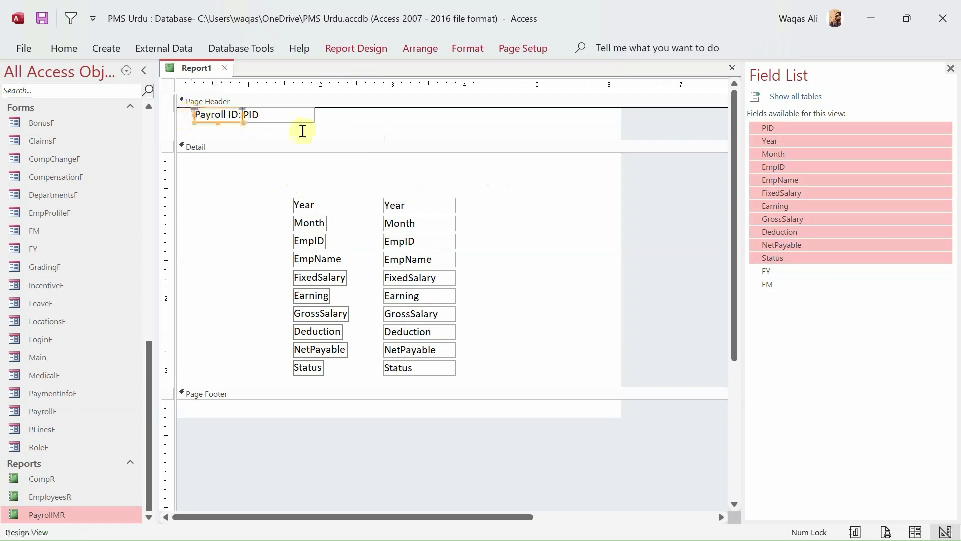
pyautogui.click(314, 120)
pyautogui.moveTo(314, 115); pyautogui.dragTo(208, 121)
# - Move Year, Month and Status into the Page Header in one row after PID, each text box beside its label, and trim the report's width
pyautogui.moveTo(309, 204); pyautogui.dragTo(311, 118)
pyautogui.moveTo(391, 114); pyautogui.dragTo(317, 114)
pyautogui.moveTo(321, 230); pyautogui.dragTo(414, 115)
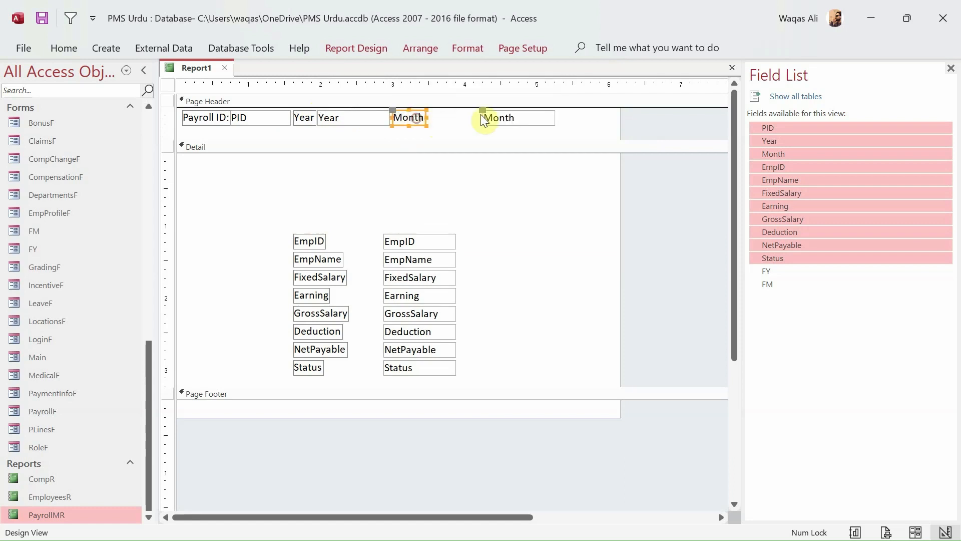
pyautogui.moveTo(482, 114); pyautogui.dragTo(426, 114)
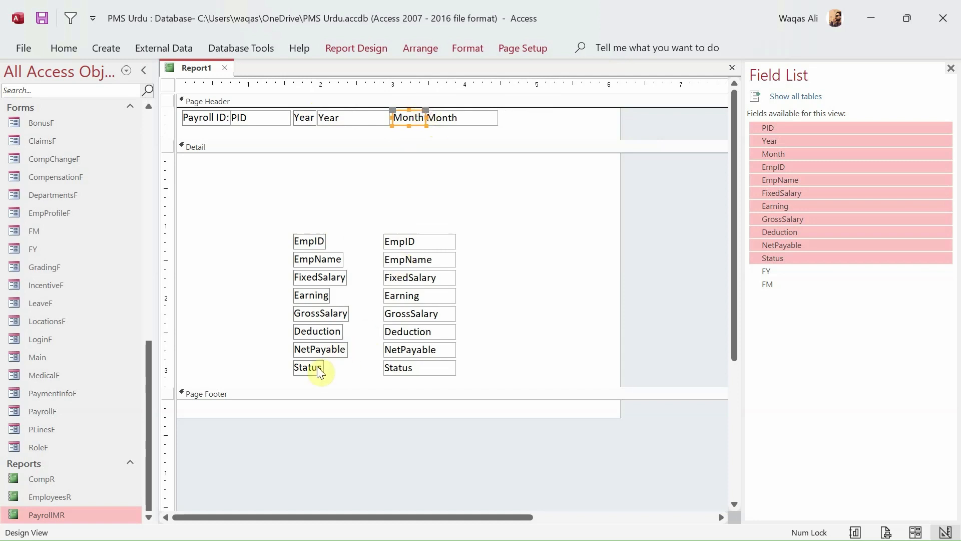
pyautogui.moveTo(320, 373); pyautogui.dragTo(516, 121)
pyautogui.moveTo(593, 113); pyautogui.dragTo(533, 112)
pyautogui.moveTo(663, 210); pyautogui.dragTo(612, 215)
# - Arrange the remaining Detail fields from EmpID through NetPayable in a tabular layout
pyautogui.moveTo(500, 220); pyautogui.dragTo(195, 521)
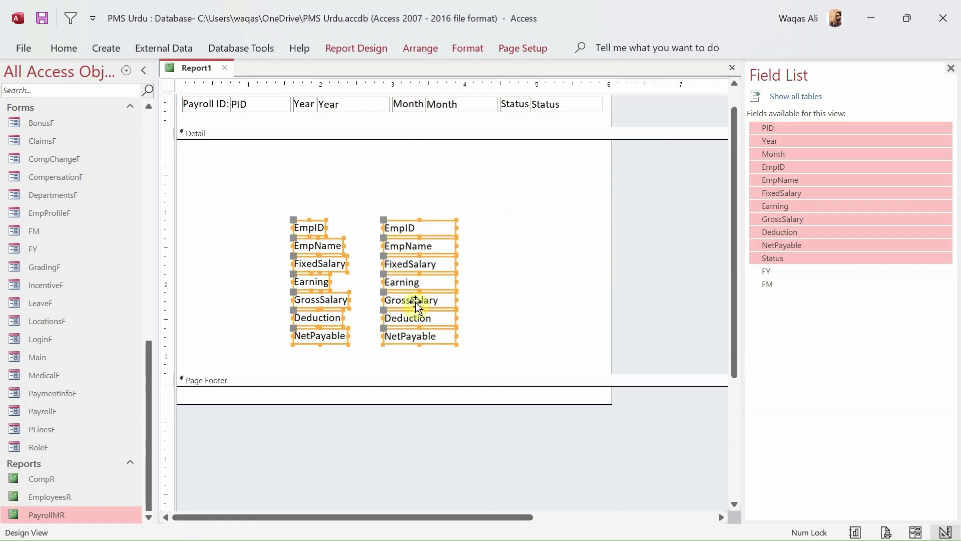
pyautogui.rightClick(417, 304)
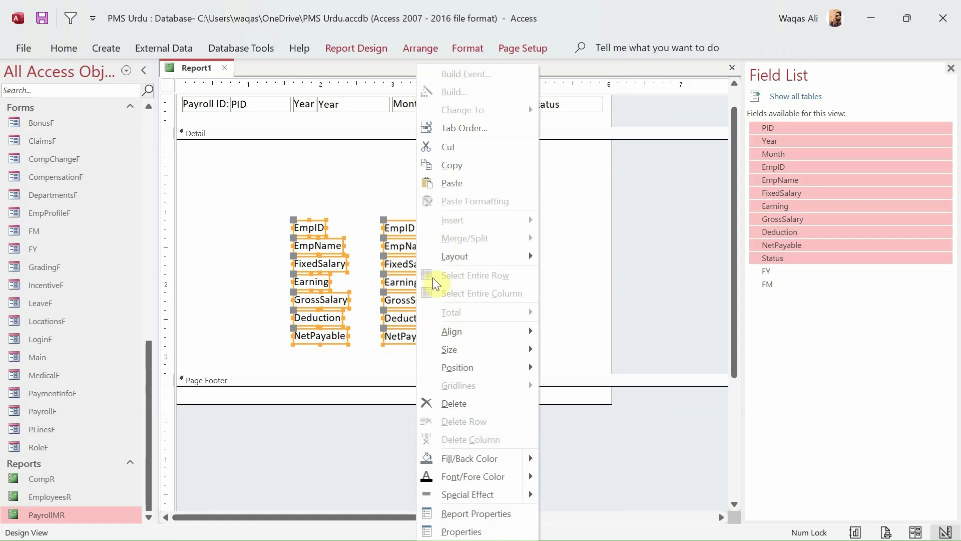
pyautogui.moveTo(446, 257)
pyautogui.click(608, 261)
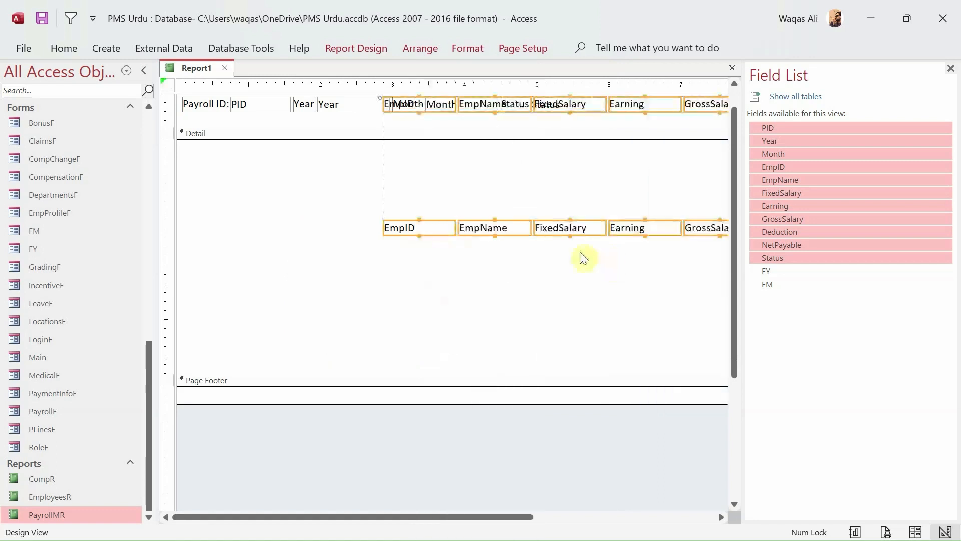
# - Move the tabular column headings into a row below the Payroll ID, Year, Month and Status fields in the Page Header
pyautogui.click(325, 177)
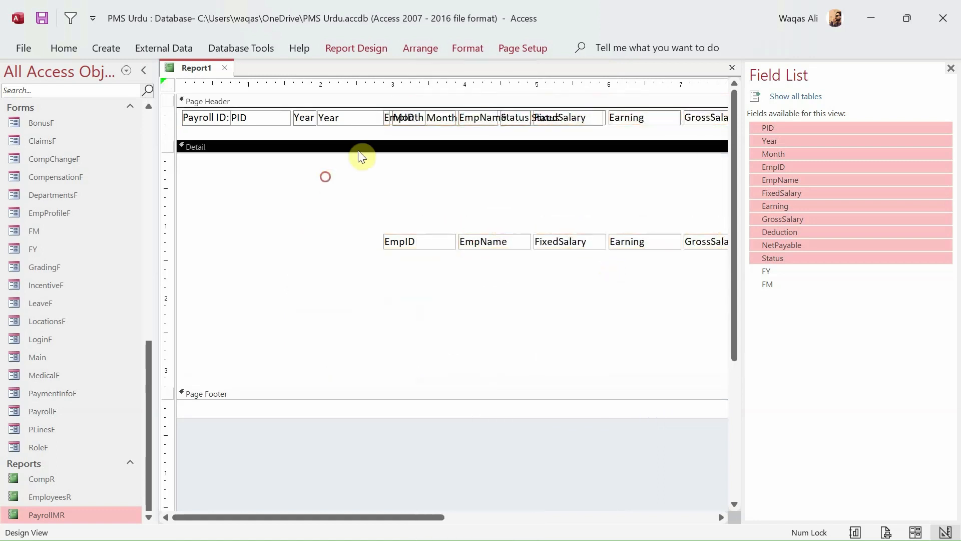
pyautogui.click(381, 115)
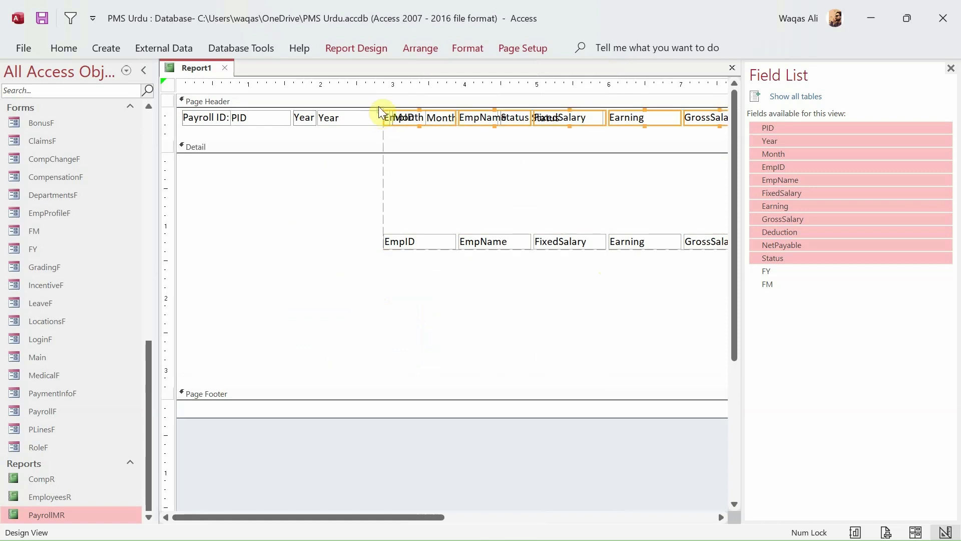
pyautogui.moveTo(379, 110); pyautogui.dragTo(377, 137)
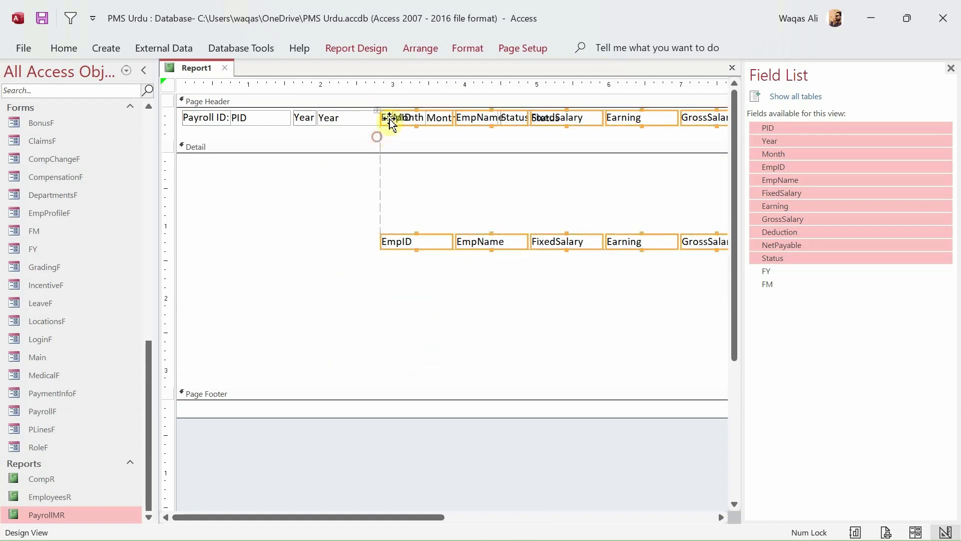
pyautogui.click(370, 134)
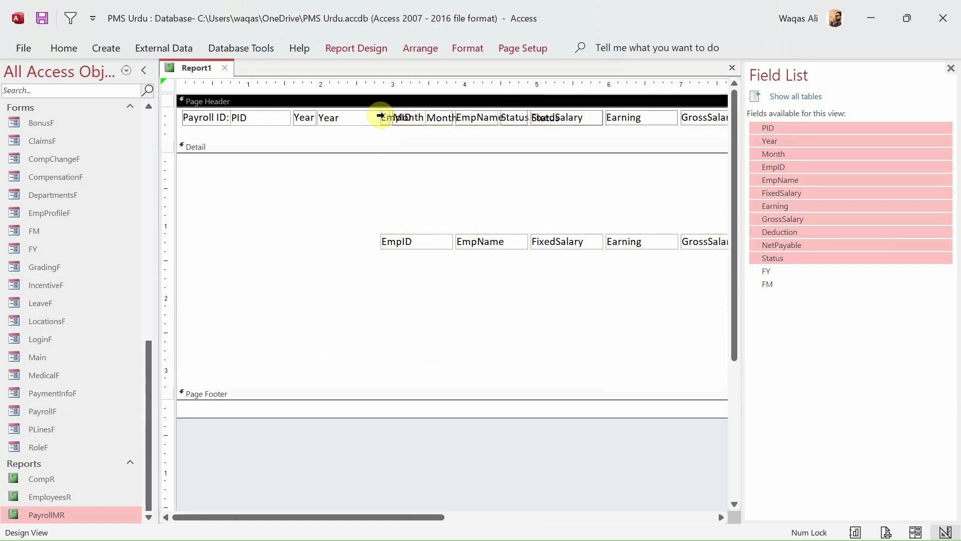
pyautogui.click(380, 116)
pyautogui.moveTo(382, 115); pyautogui.dragTo(384, 134)
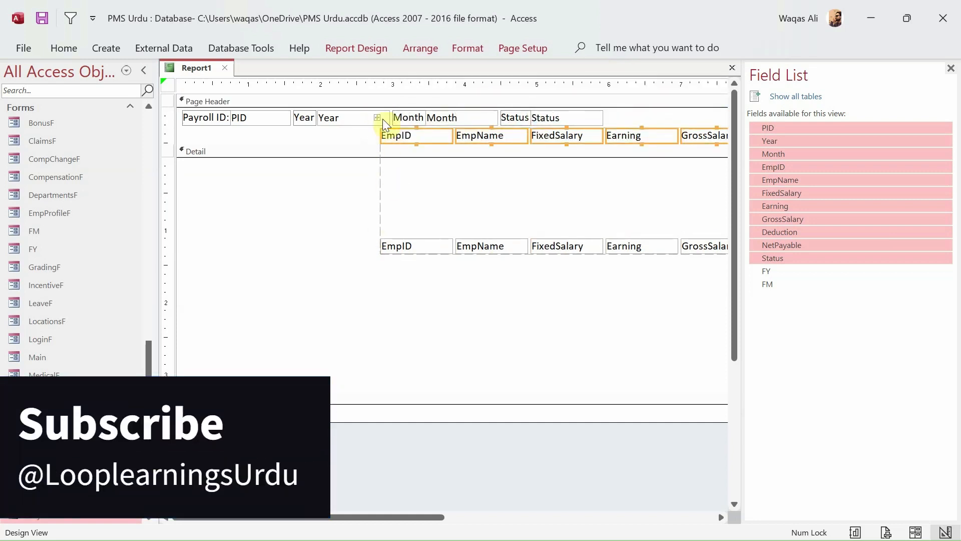
pyautogui.click(380, 121)
# - Align the tabular layout with the report's left edge and move its text boxes to the top of the Detail section
pyautogui.moveTo(408, 140); pyautogui.dragTo(198, 136)
pyautogui.moveTo(197, 287); pyautogui.dragTo(672, 245)
pyautogui.moveTo(523, 246); pyautogui.dragTo(518, 166)
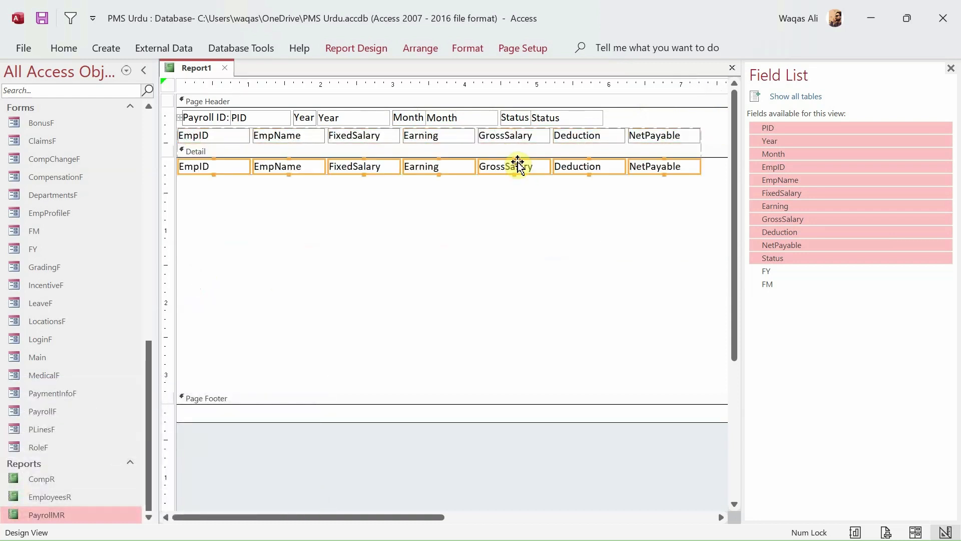
# - Narrow the report to about 7.3 inches and shrink the Detail section to the height of its single row of text boxes
pyautogui.moveTo(434, 517); pyautogui.dragTo(624, 517)
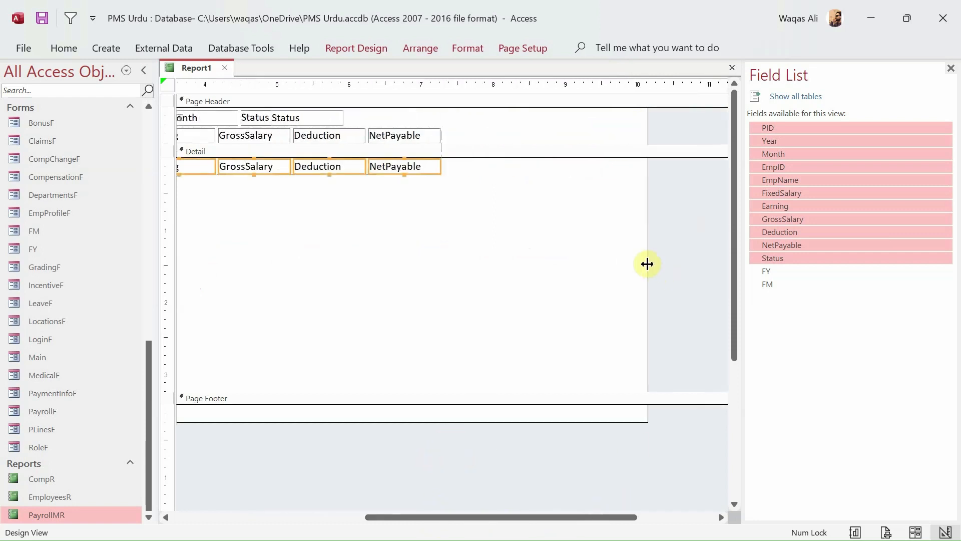
pyautogui.moveTo(646, 263); pyautogui.dragTo(290, 246)
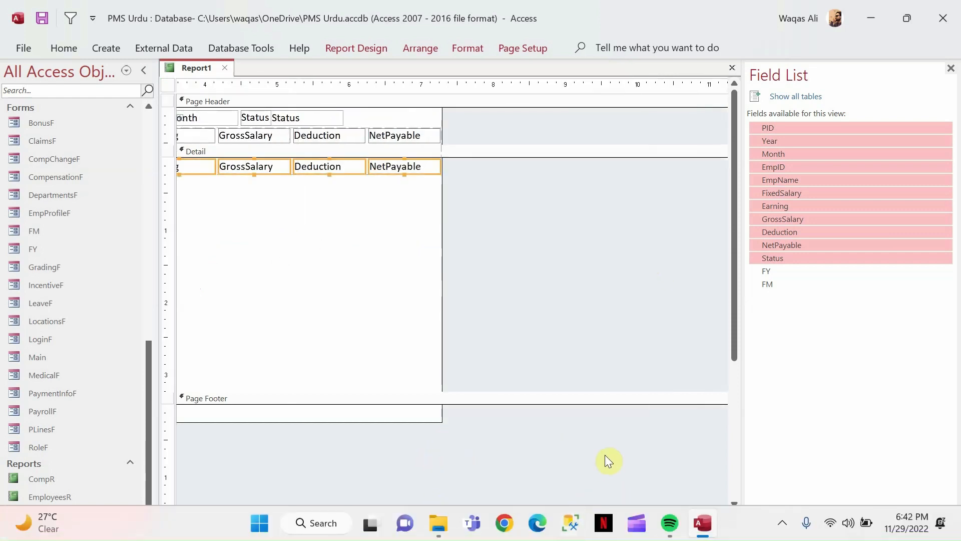
pyautogui.moveTo(596, 517); pyautogui.dragTo(322, 516)
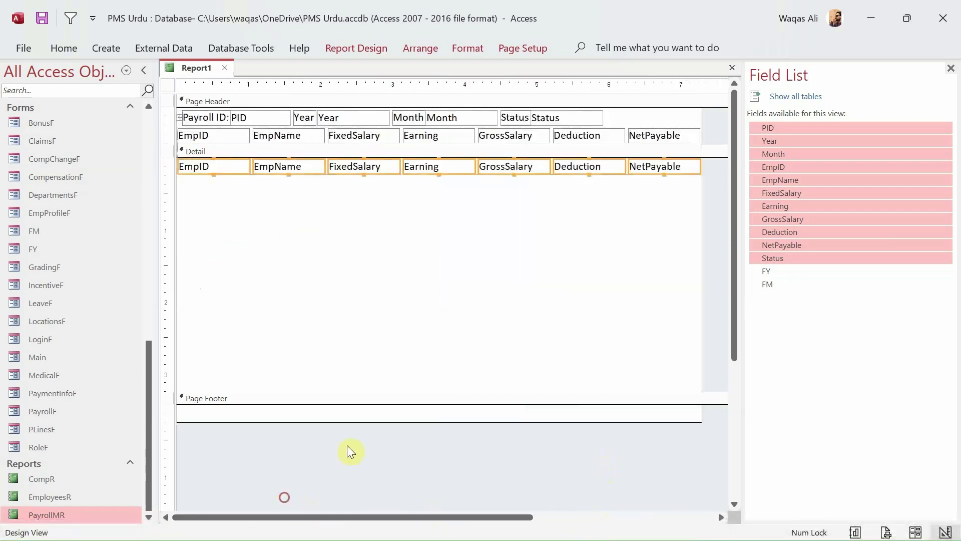
pyautogui.click(433, 393)
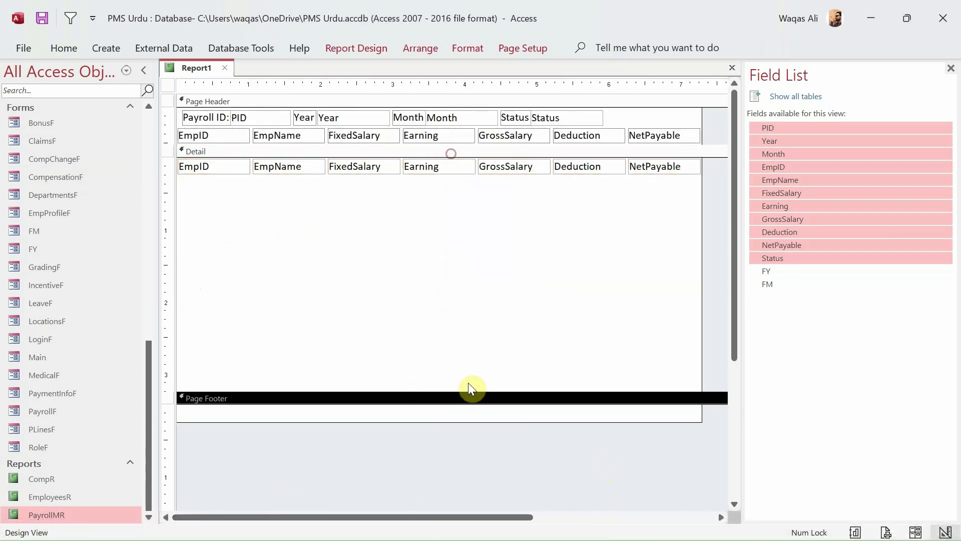
pyautogui.moveTo(467, 390); pyautogui.dragTo(451, 172)
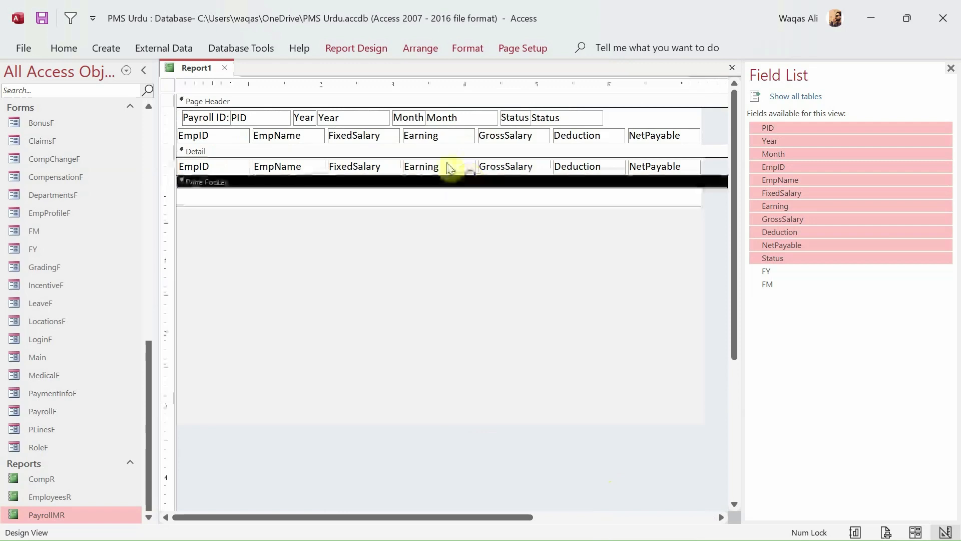
# - Review the payroll records and column layout in Report View, then return to Design View
pyautogui.rightClick(194, 69)
pyautogui.click(228, 151)
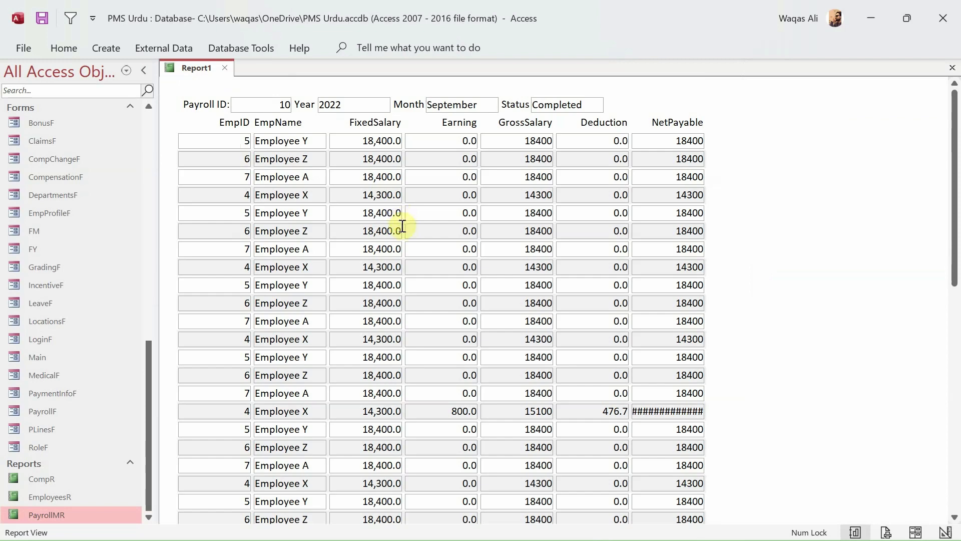
pyautogui.scroll(-5, 404, 227)
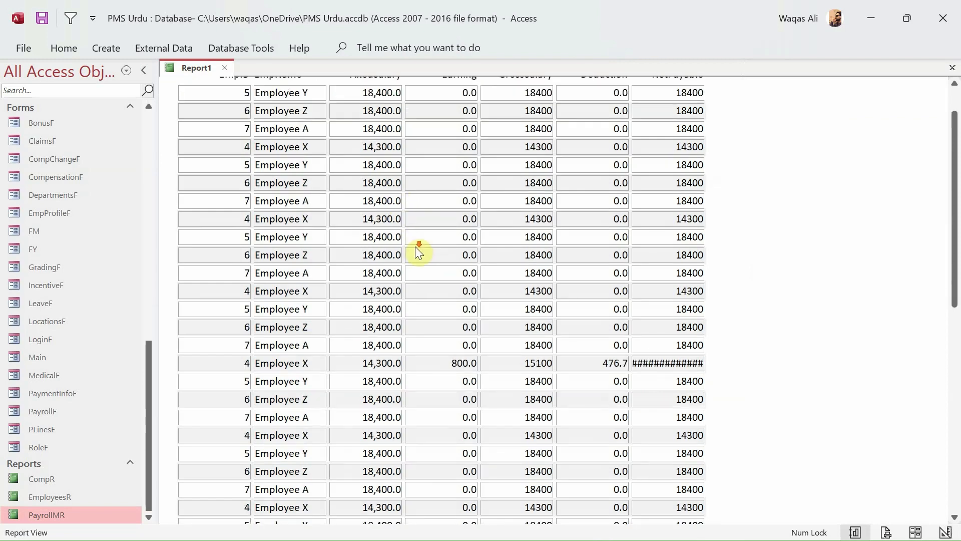
pyautogui.scroll(3, 423, 258)
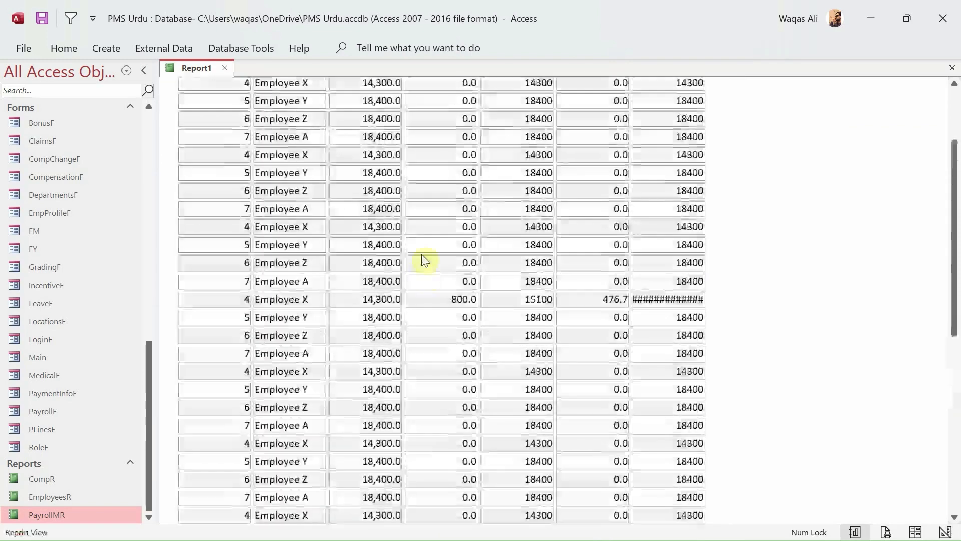
pyautogui.scroll(2, 423, 254)
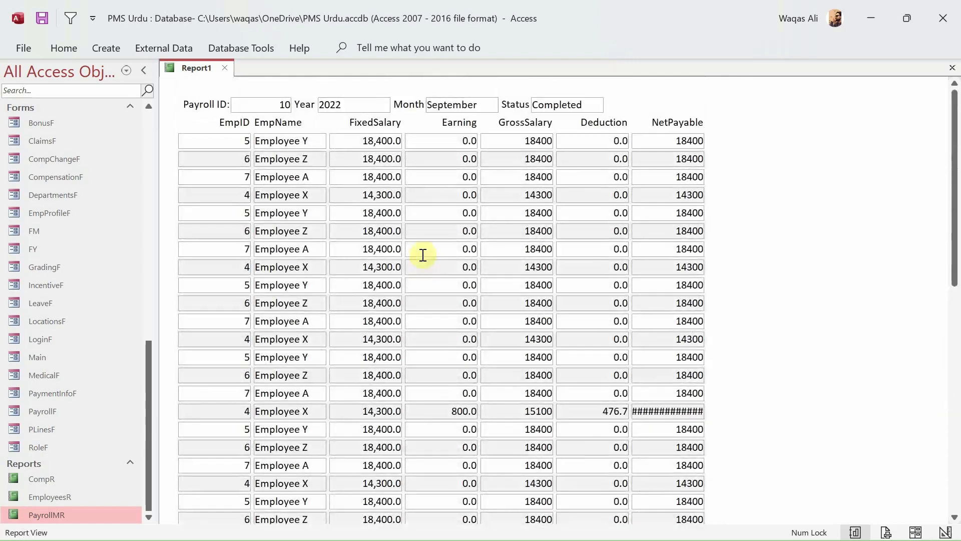
pyautogui.rightClick(827, 248)
pyautogui.click(856, 302)
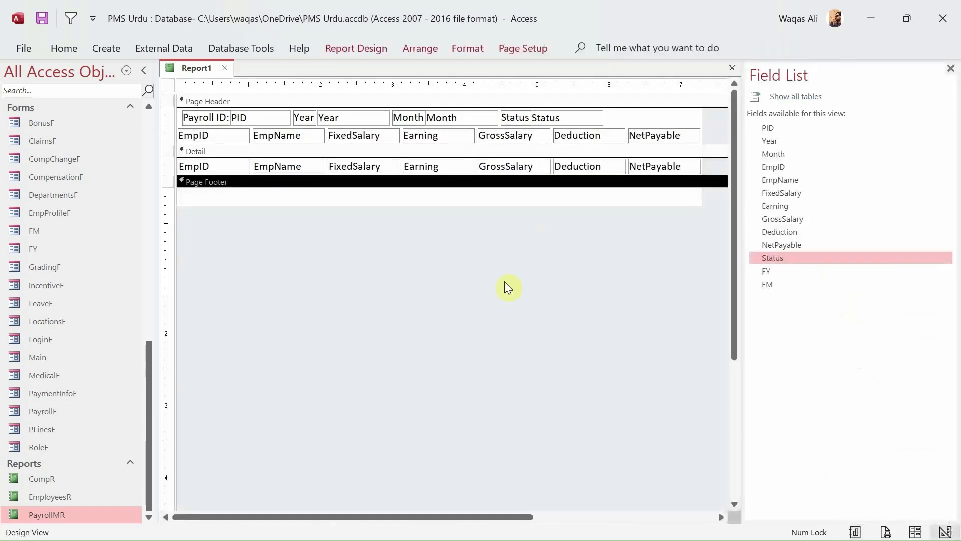
# - Caption the EmpID heading "Emp ID", collapse the Page Footer, and narrow the EmpID column to about 0.5 inches
pyautogui.click(206, 135)
pyautogui.click(200, 135)
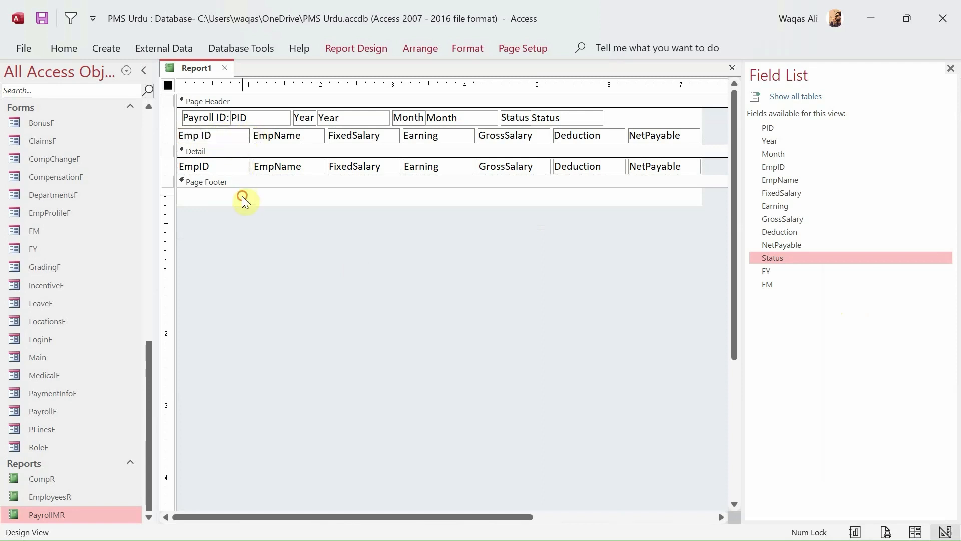
pyautogui.moveTo(213, 205); pyautogui.dragTo(210, 136)
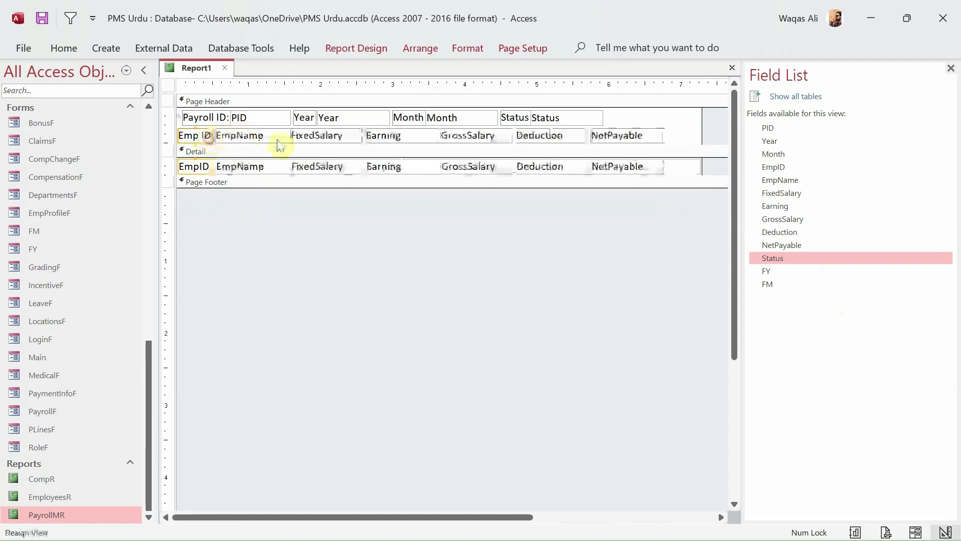
# - Caption the EmpName and FixedSalary column headings "Employee Name" and "Fixed Salary"
pyautogui.click(247, 136)
pyautogui.click(247, 135)
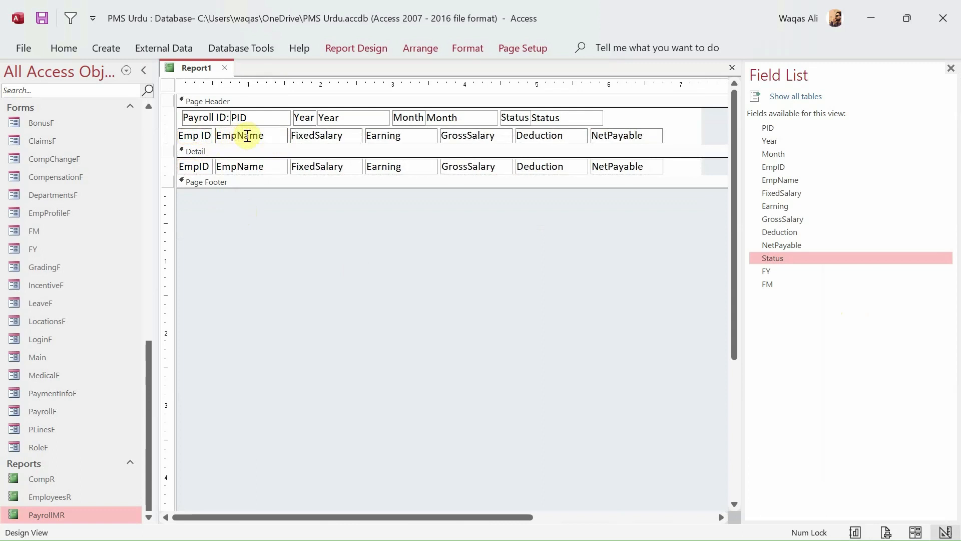
pyautogui.write('loyee')
pyautogui.press('Return')
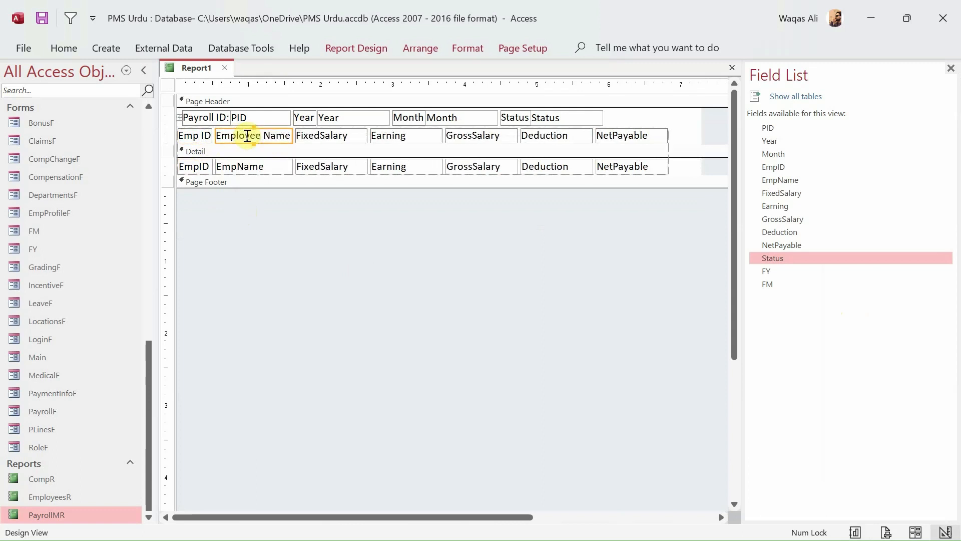
pyautogui.click(316, 135)
pyautogui.click(316, 135)
pyautogui.click(403, 136)
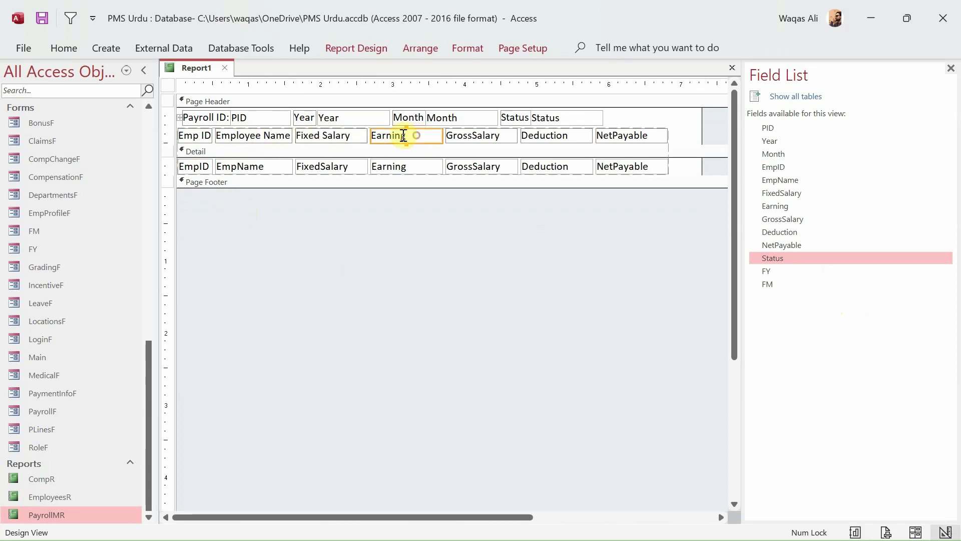
# - Caption the GrossSalary and NetPayable headings "Gross Salary" and "Net Payable", and narrow the report to about 6.8 inches
pyautogui.click(476, 136)
pyautogui.click(472, 136)
pyautogui.click(544, 137)
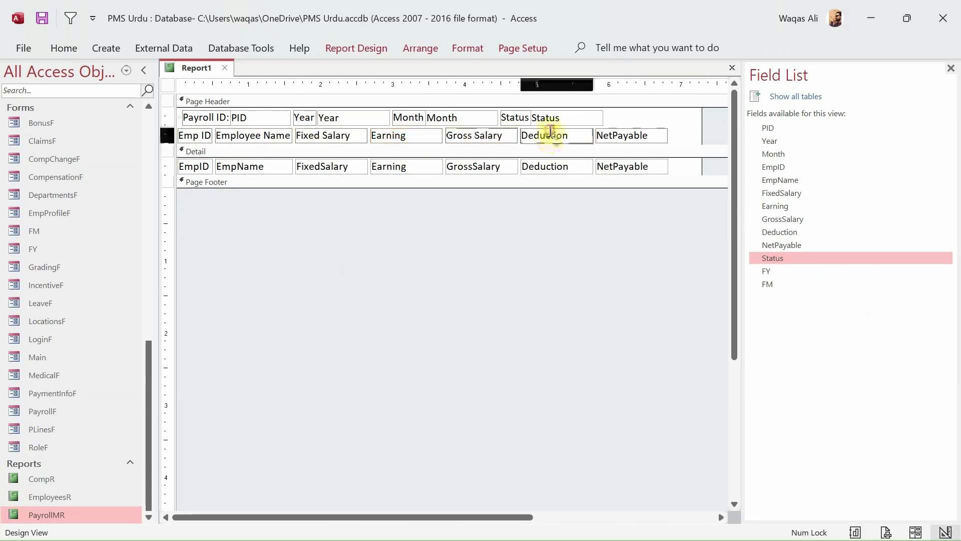
pyautogui.click(616, 135)
pyautogui.click(616, 135)
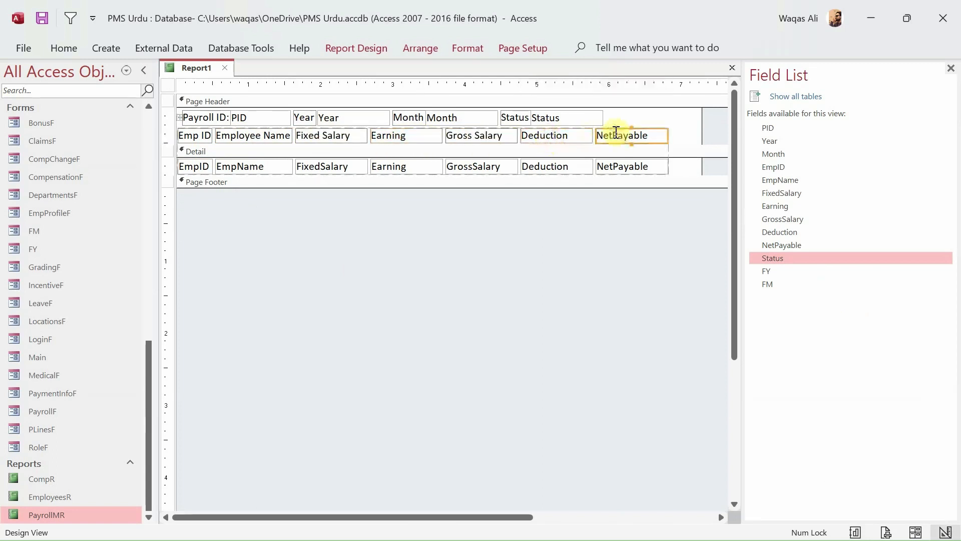
pyautogui.click(661, 228)
pyautogui.moveTo(702, 168); pyautogui.dragTo(668, 174)
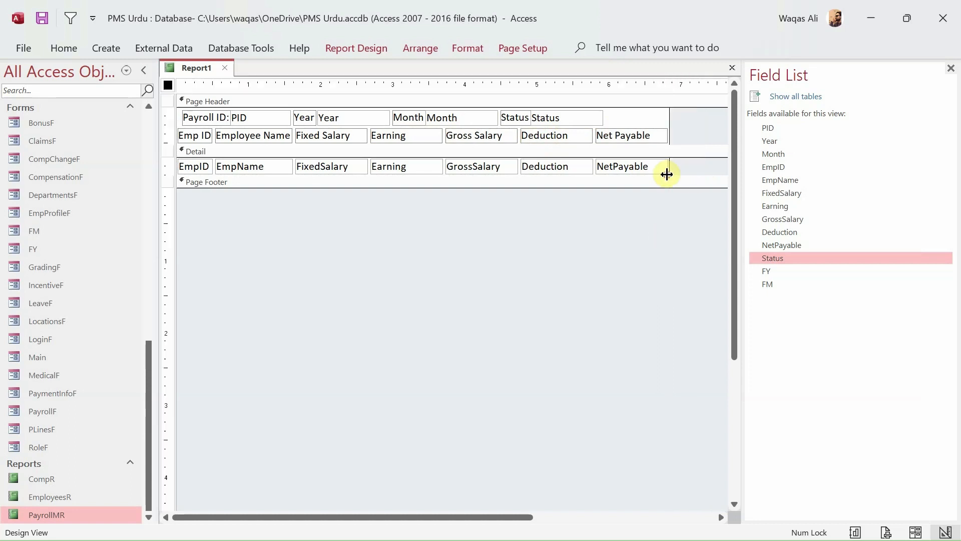
# - Move the whole row of column headings slightly lower in the Page Header and make it bold
pyautogui.moveTo(689, 134); pyautogui.dragTo(140, 136)
pyautogui.moveTo(198, 140); pyautogui.dragTo(199, 147)
pyautogui.click(64, 48)
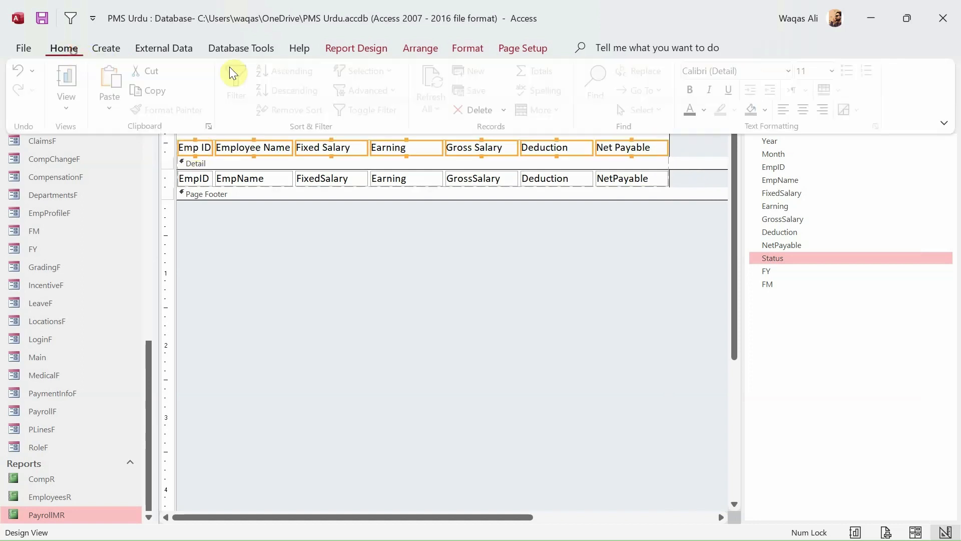
pyautogui.click(693, 91)
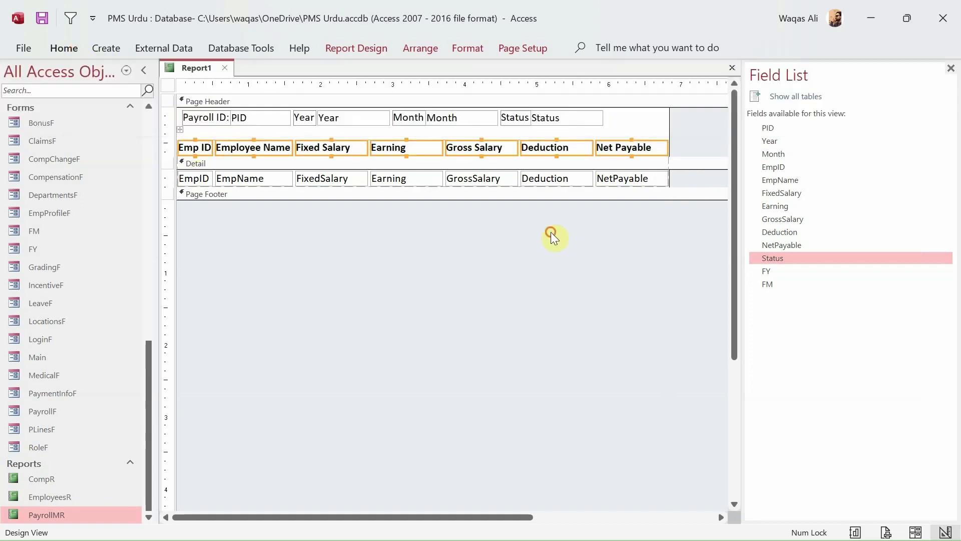
# - Shift the Payroll ID label and field to the Page Header's edge and make the Payroll ID, Year, Month and Status labels bold
pyautogui.click(330, 259)
pyautogui.moveTo(224, 129); pyautogui.dragTo(216, 124)
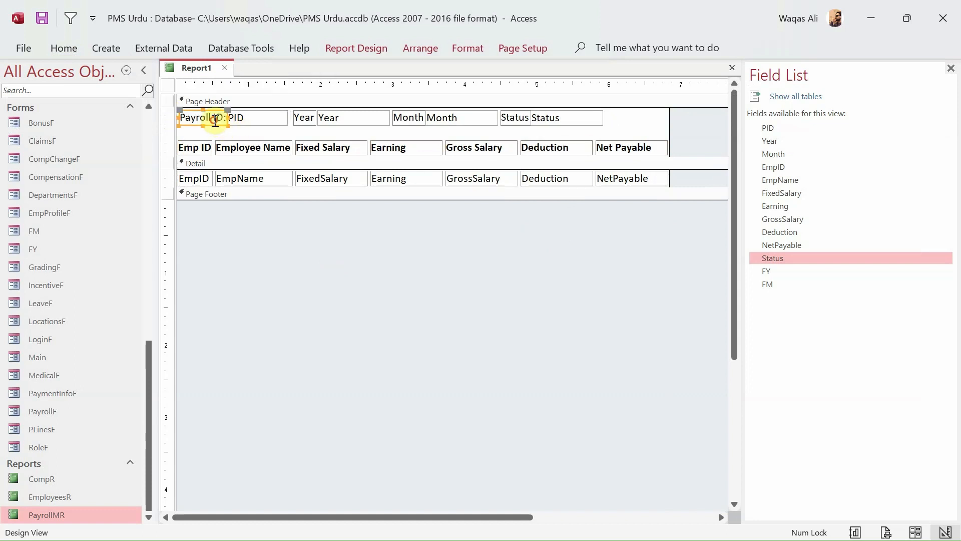
pyautogui.keyDown('shift'); pyautogui.click(310, 120); pyautogui.keyUp('shift')
pyautogui.keyDown('shift'); pyautogui.click(406, 119); pyautogui.keyUp('shift')
pyautogui.keyDown('shift'); pyautogui.click(517, 120); pyautogui.keyUp('shift')
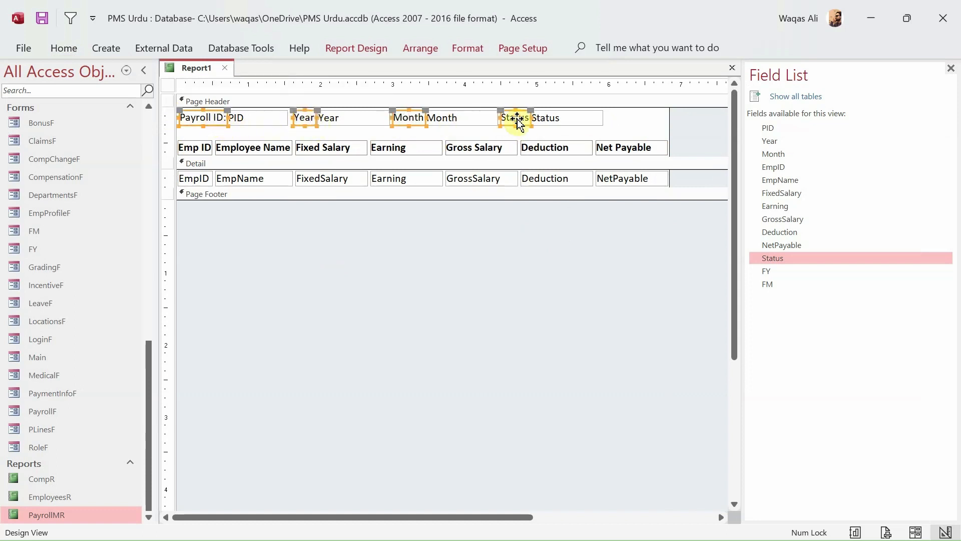
pyautogui.hotkey('ctrl', 'b')
pyautogui.click(611, 122)
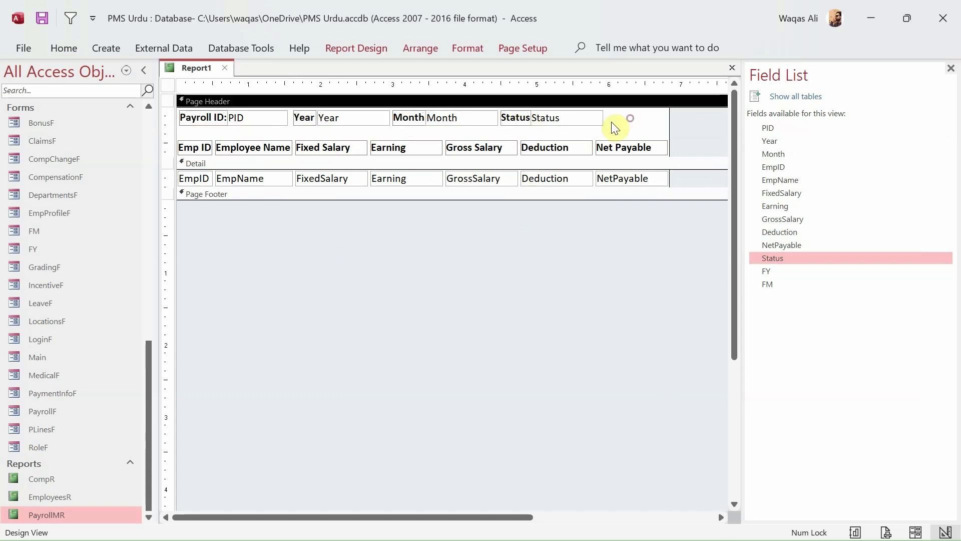
# - Move the Status label and field to end flush with the Net Payable column, widen the label slightly, and caption it "Status:"
pyautogui.moveTo(614, 121); pyautogui.dragTo(584, 118)
pyautogui.click(526, 115)
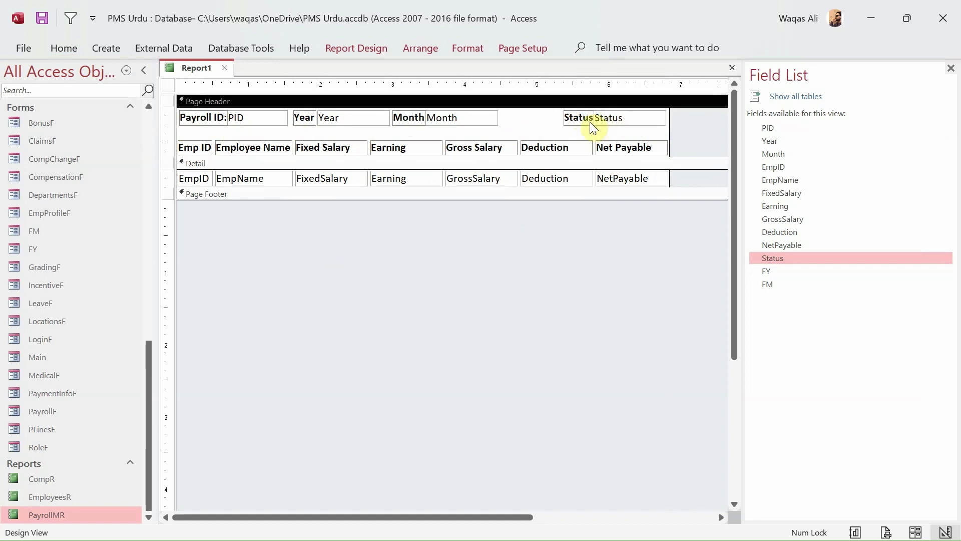
pyautogui.click(563, 118)
pyautogui.moveTo(562, 117); pyautogui.dragTo(557, 117)
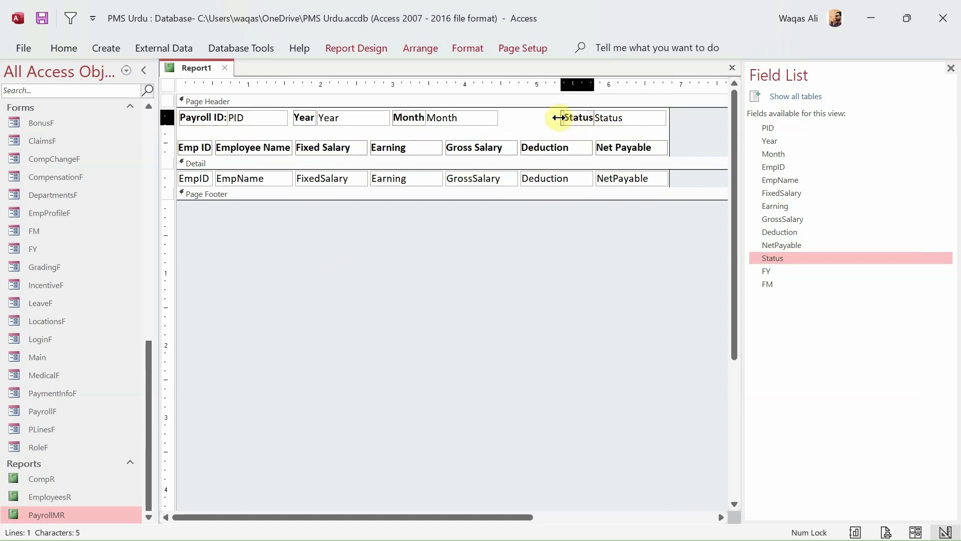
pyautogui.click(590, 116)
pyautogui.press('Return')
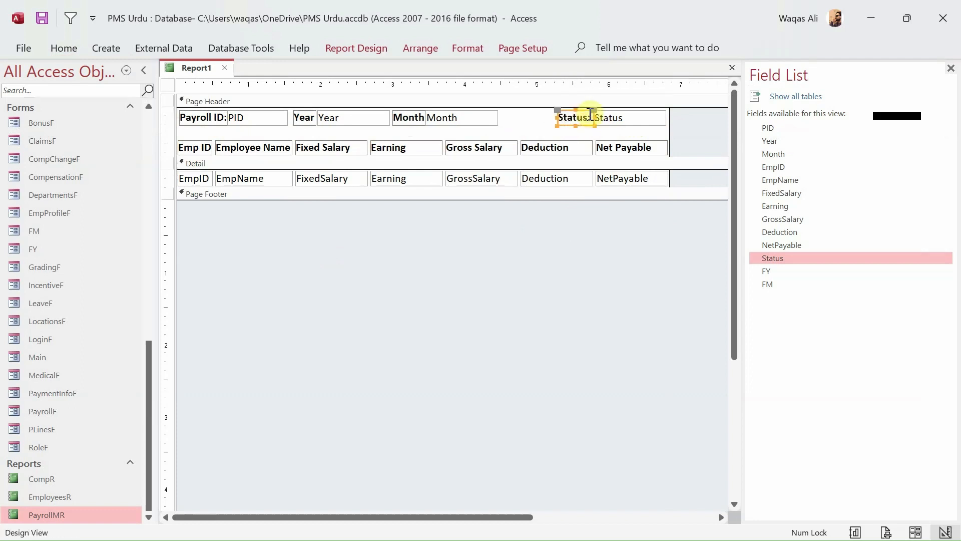
# - Shift the Month label and field closer to Status, widen the label slightly, and caption it "Month:"
pyautogui.click(422, 120)
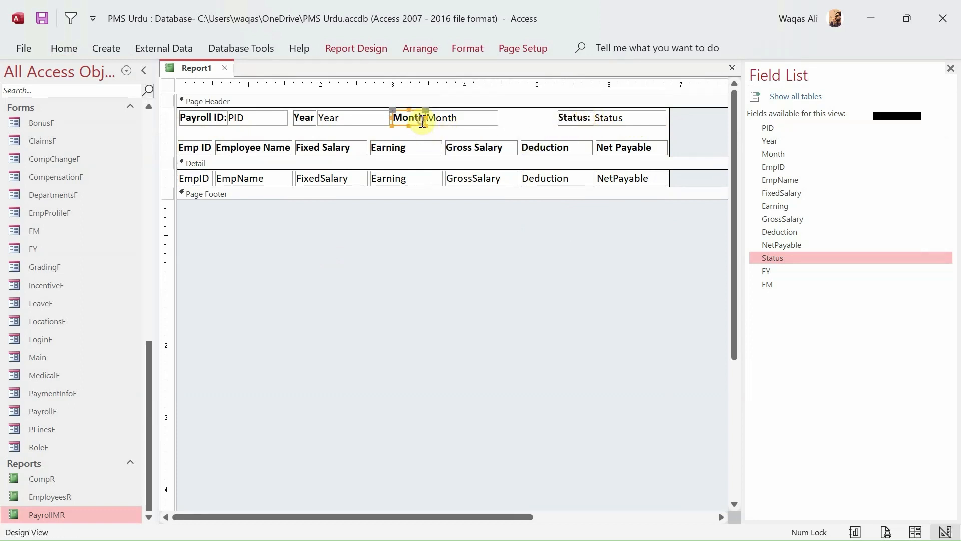
pyautogui.press('Right')
pyautogui.press('Right')
pyautogui.press('Right')
pyautogui.press('Right')
pyautogui.press('Right')
pyautogui.press('Right')
pyautogui.press('Right')
pyautogui.press('Right')
pyautogui.press('Right')
pyautogui.press('Right')
pyautogui.press('Right')
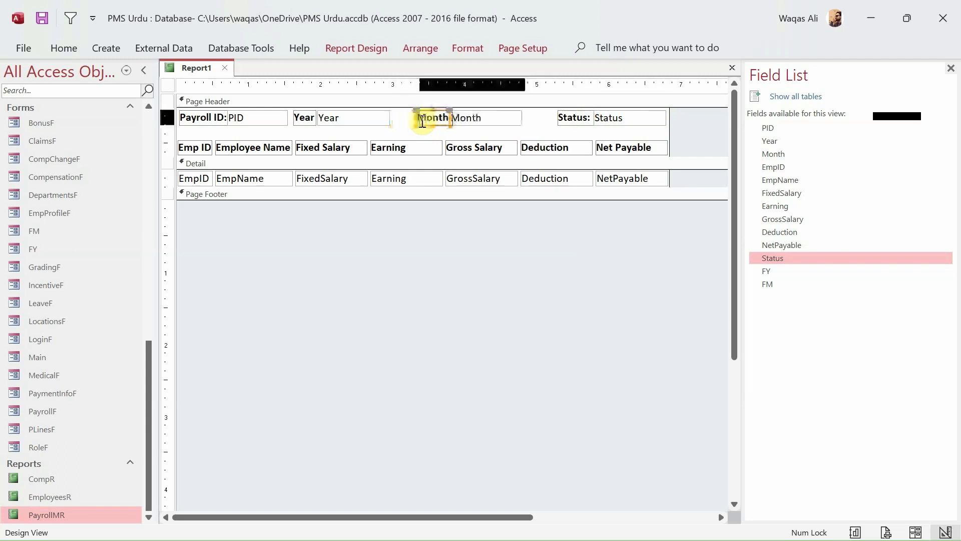
pyautogui.press('Right')
pyautogui.press('Right')
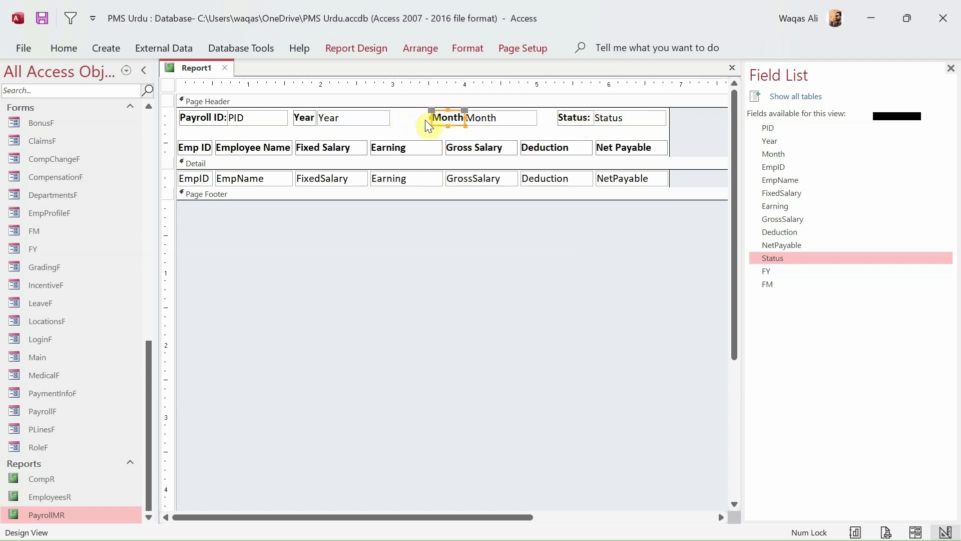
pyautogui.moveTo(432, 118); pyautogui.dragTo(425, 118)
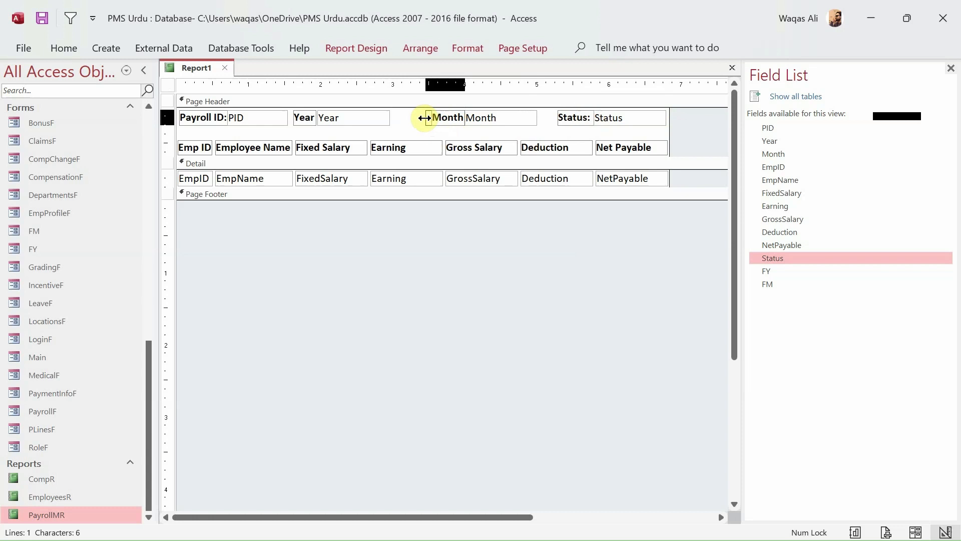
pyautogui.click(462, 120)
pyautogui.write(':')
pyautogui.press('Return')
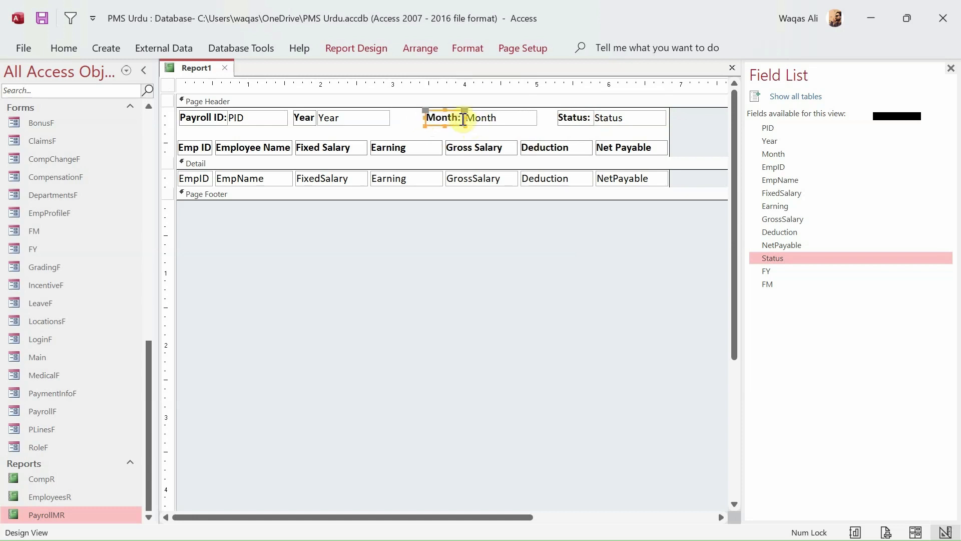
# - Space the Year label and field evenly between Payroll ID and Month, widen the label slightly, and caption it "Year:"
pyautogui.moveTo(409, 117); pyautogui.dragTo(471, 122)
pyautogui.click(325, 118)
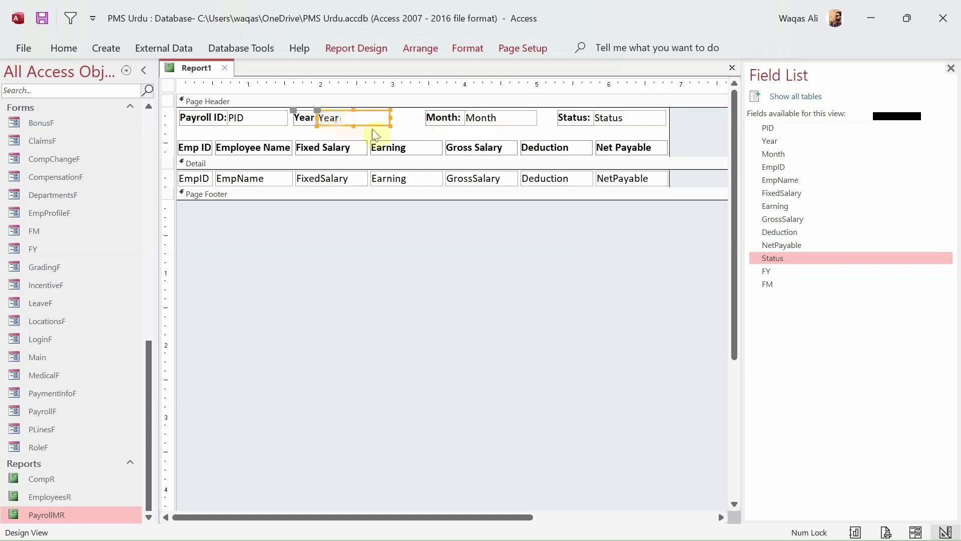
pyautogui.press('Right')
pyautogui.press('Right')
pyautogui.press('Right')
pyautogui.press('Right')
pyautogui.press('Right')
pyautogui.press('Right')
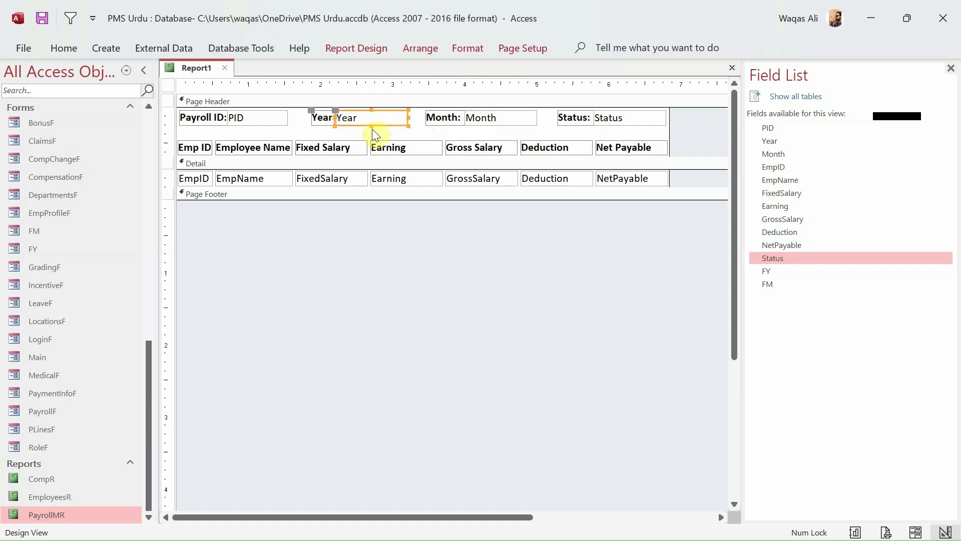
pyautogui.click(302, 119)
pyautogui.click(315, 120)
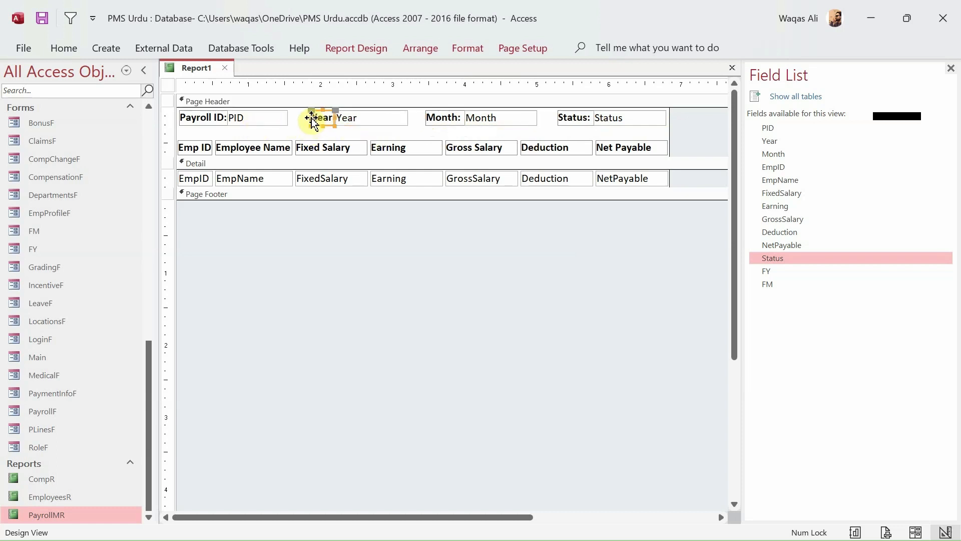
pyautogui.moveTo(311, 118); pyautogui.dragTo(306, 118)
pyautogui.click(331, 118)
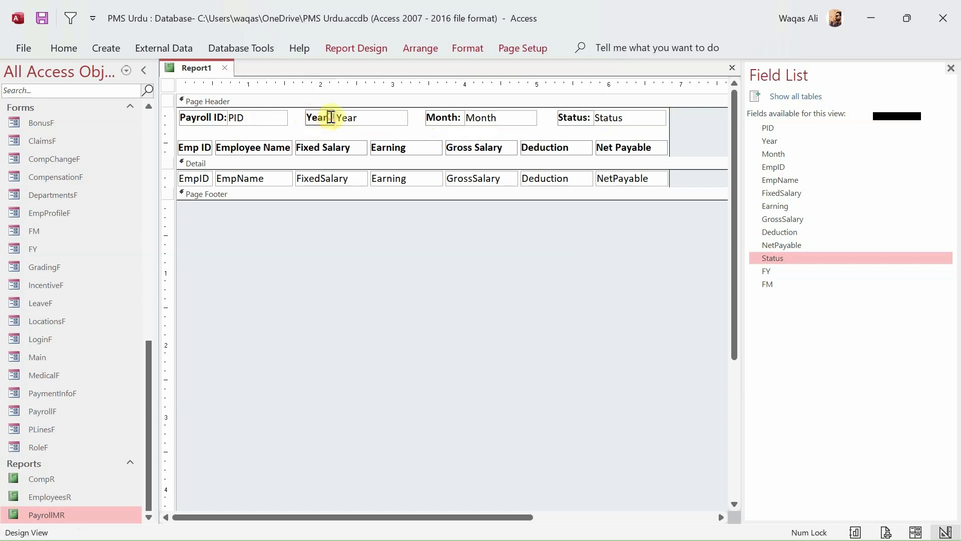
pyautogui.write(':')
pyautogui.press('Return')
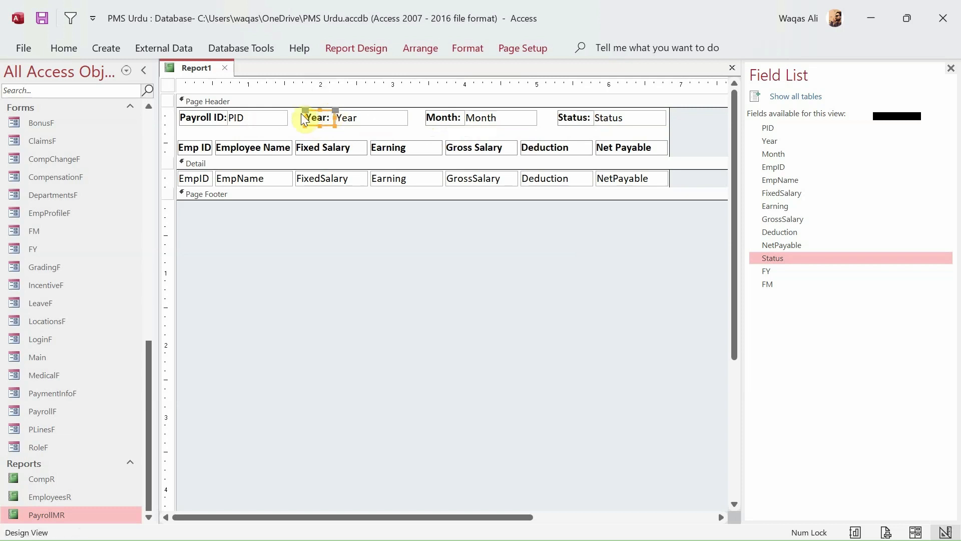
# - Move the Payroll ID, Year, Month and Status row slightly lower, and make the outlines of all report controls transparent
pyautogui.moveTo(701, 118); pyautogui.dragTo(195, 117)
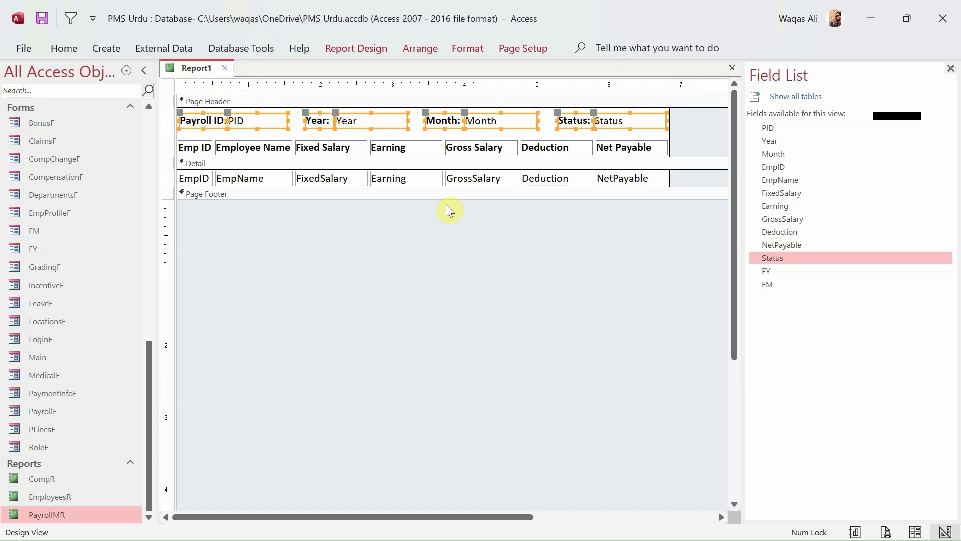
pyautogui.moveTo(684, 192); pyautogui.dragTo(693, 182)
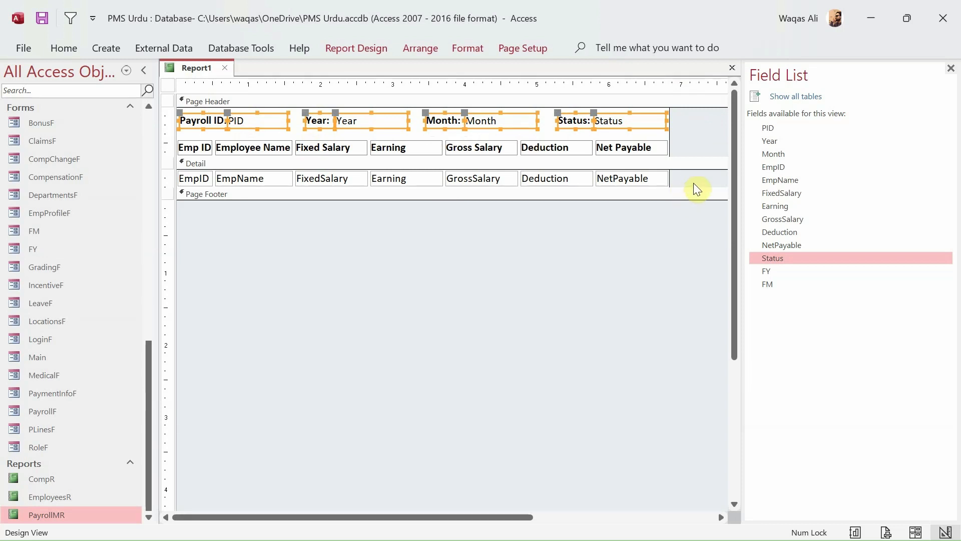
pyautogui.moveTo(36, 16); pyautogui.dragTo(36, 16)
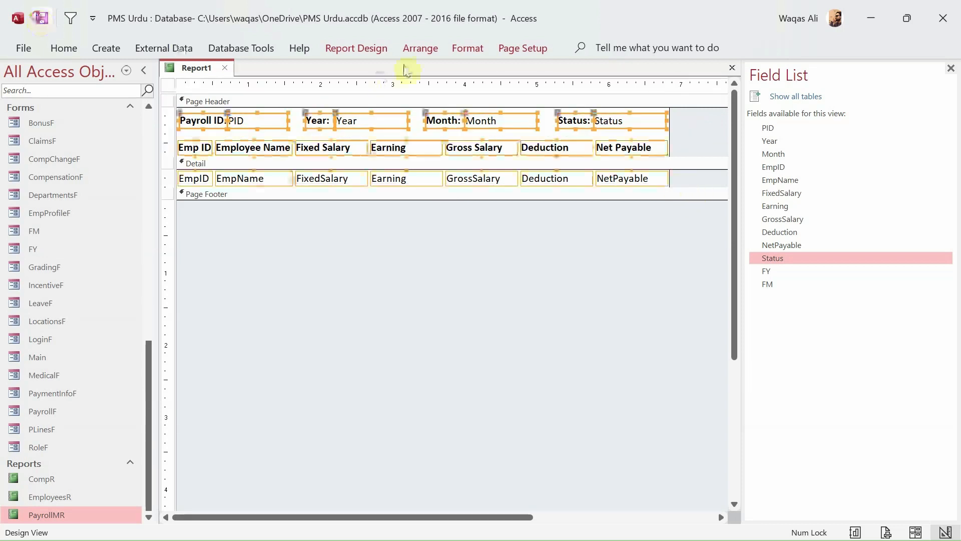
pyautogui.click(473, 49)
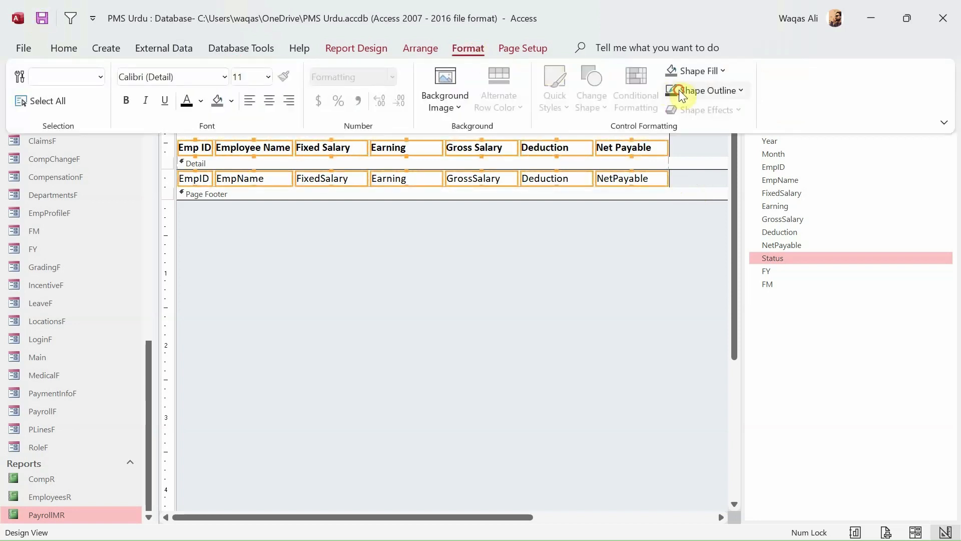
pyautogui.click(679, 90)
pyautogui.click(739, 403)
pyautogui.click(275, 319)
# - Preview the payroll report in Report View, check the headings against their columns, and return to Design View
pyautogui.rightClick(186, 68)
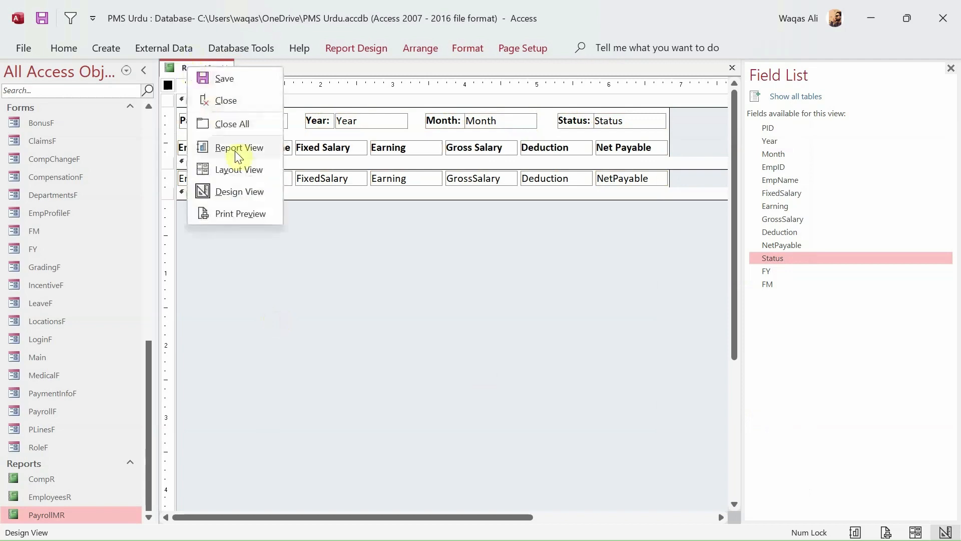
pyautogui.click(238, 148)
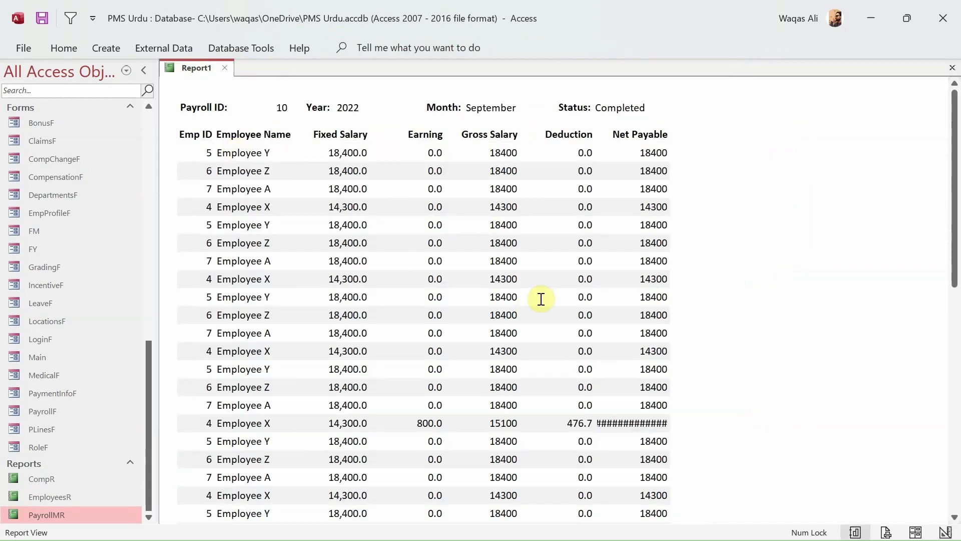
pyautogui.click(185, 131)
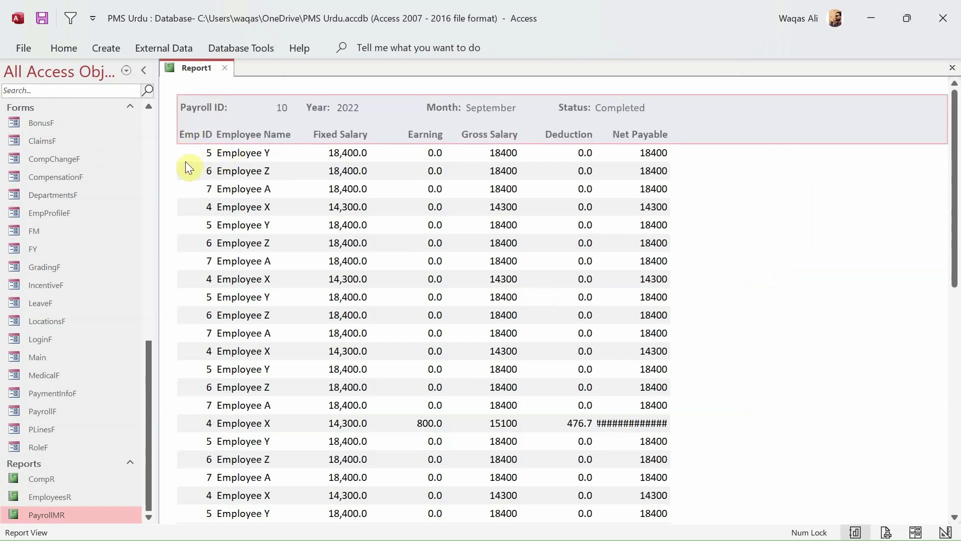
pyautogui.scroll(-1, 710, 242)
pyautogui.rightClick(707, 238)
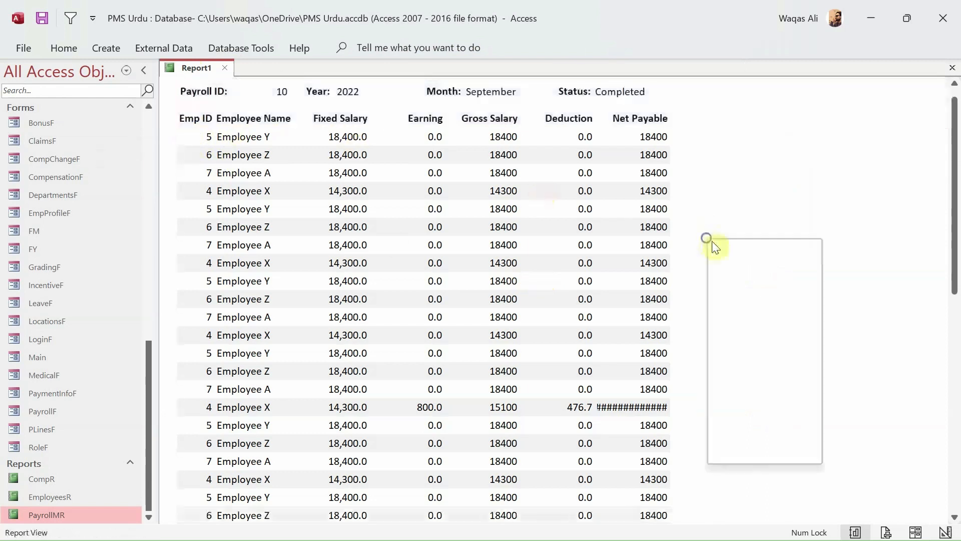
pyautogui.click(732, 294)
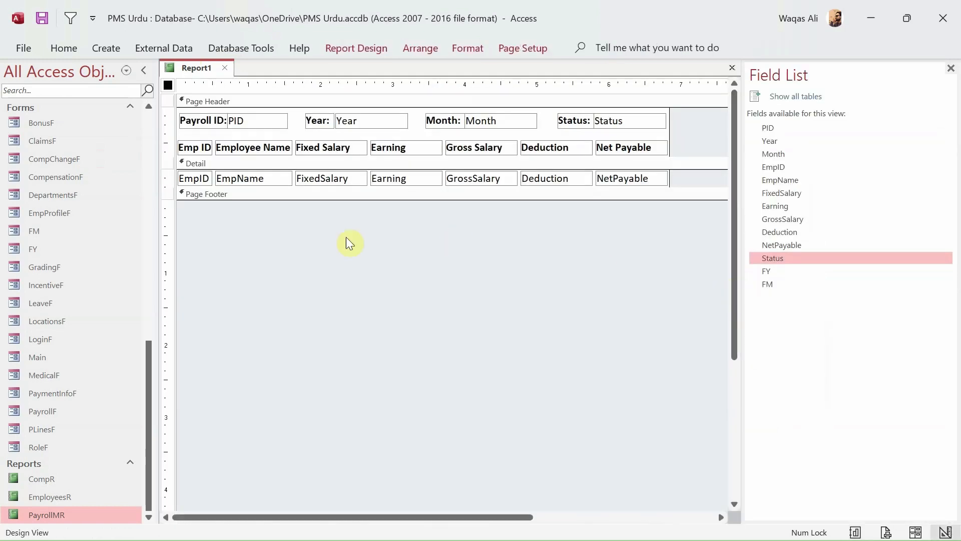
# - Left-align the Emp ID heading and the EmpID field below it
pyautogui.moveTo(184, 190); pyautogui.dragTo(188, 152)
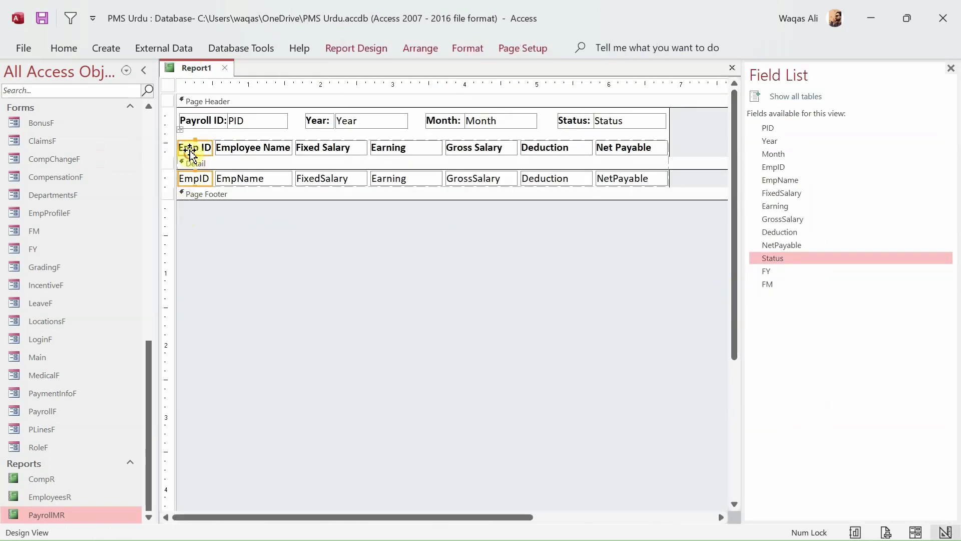
pyautogui.click(75, 48)
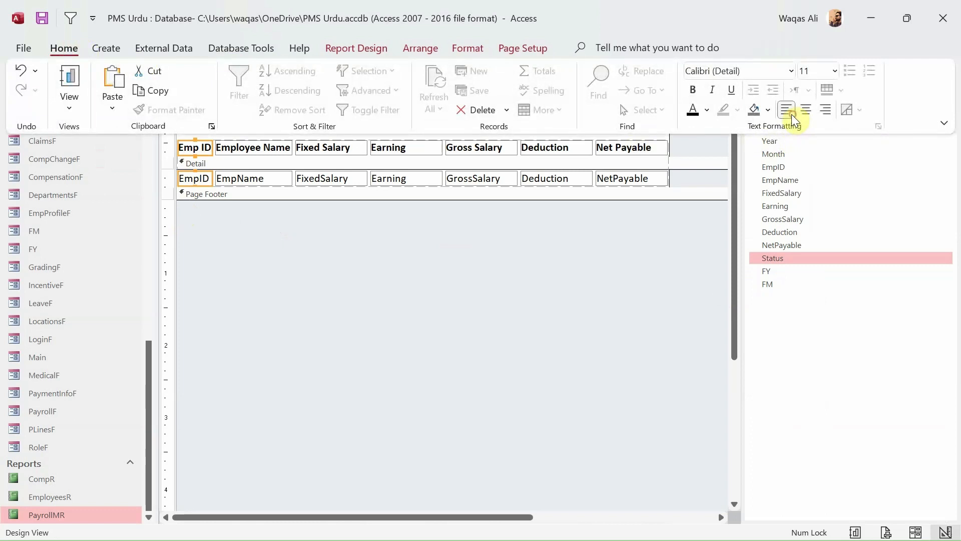
pyautogui.click(482, 267)
pyautogui.click(362, 269)
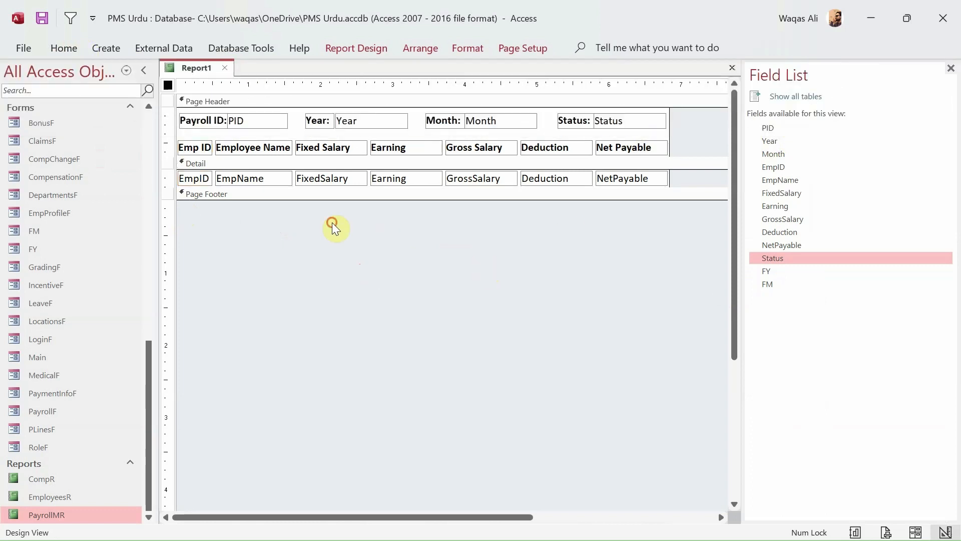
# - Set the text of the Fixed Salary through Net Payable headings and fields to black and centre it
pyautogui.moveTo(332, 223); pyautogui.dragTo(641, 146)
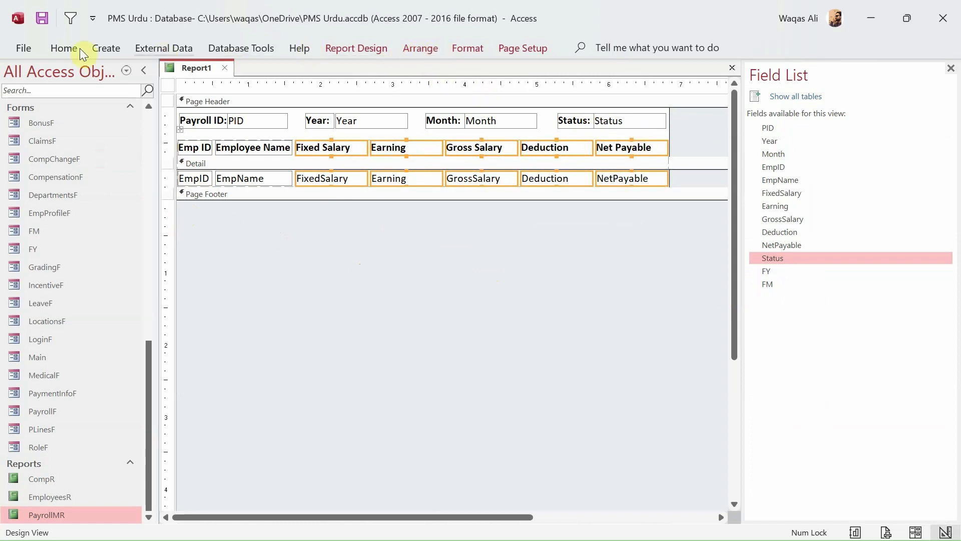
pyautogui.click(62, 49)
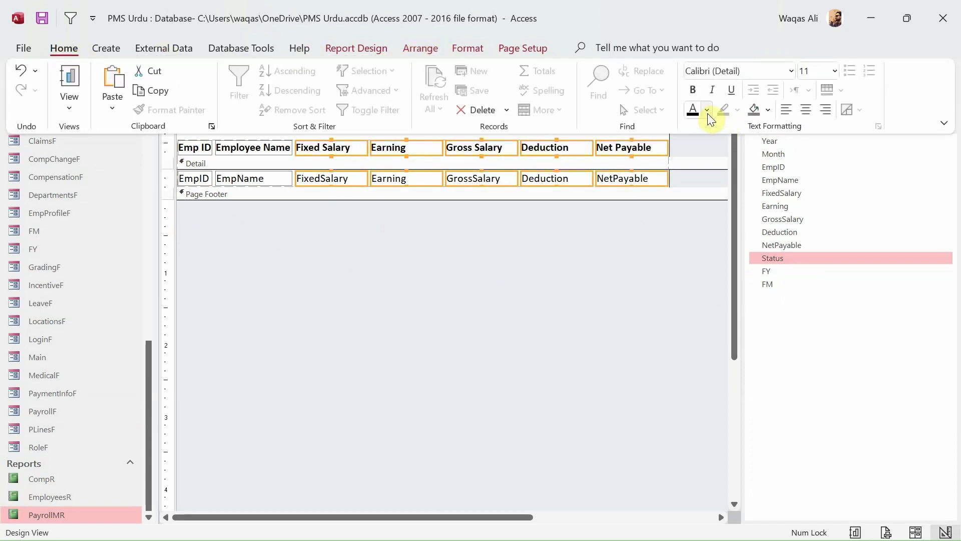
pyautogui.click(707, 111)
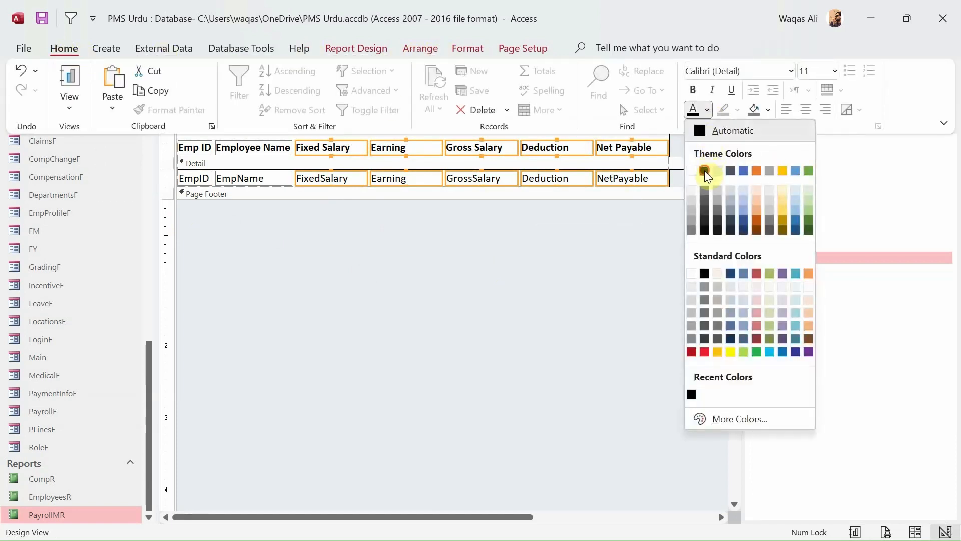
pyautogui.click(704, 170)
pyautogui.click(562, 226)
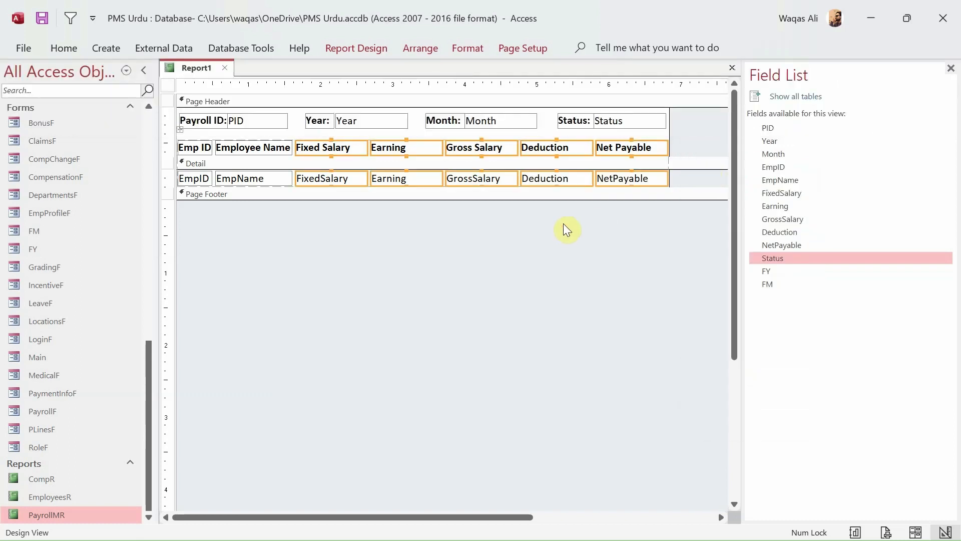
pyautogui.click(63, 47)
pyautogui.click(806, 110)
pyautogui.click(395, 253)
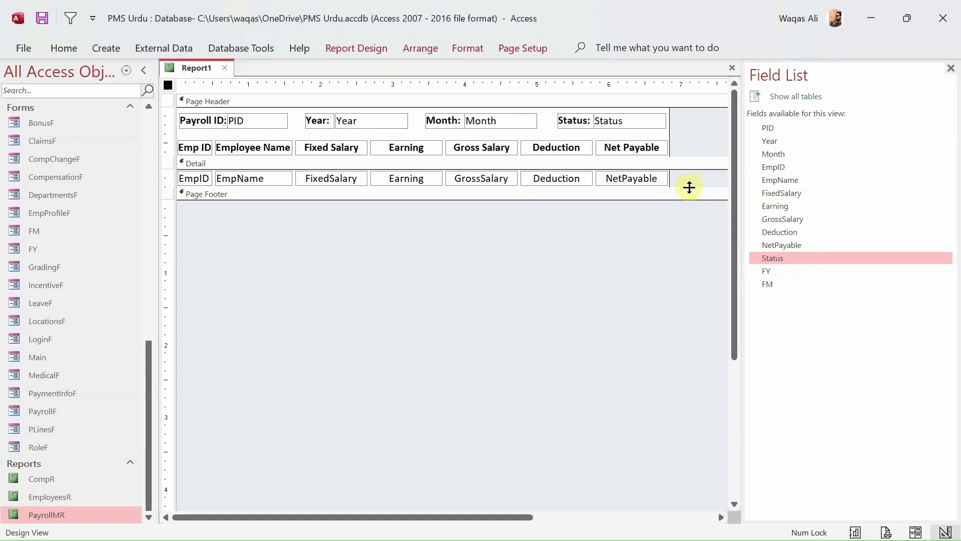
# - Open the report in Report View to check the alignment of the ID and salary columns
pyautogui.moveTo(703, 173); pyautogui.dragTo(318, 179)
pyautogui.rightClick(194, 72)
pyautogui.click(227, 158)
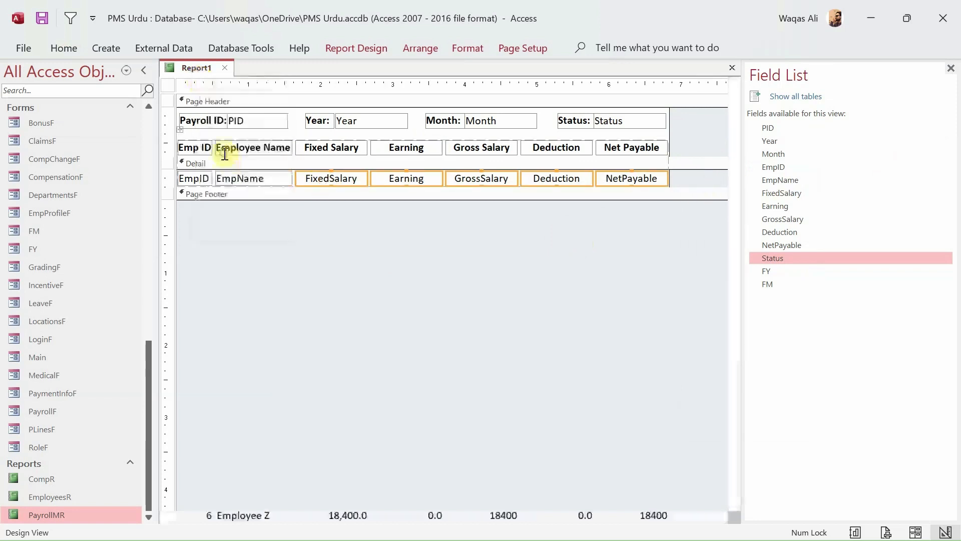
pyautogui.click(465, 189)
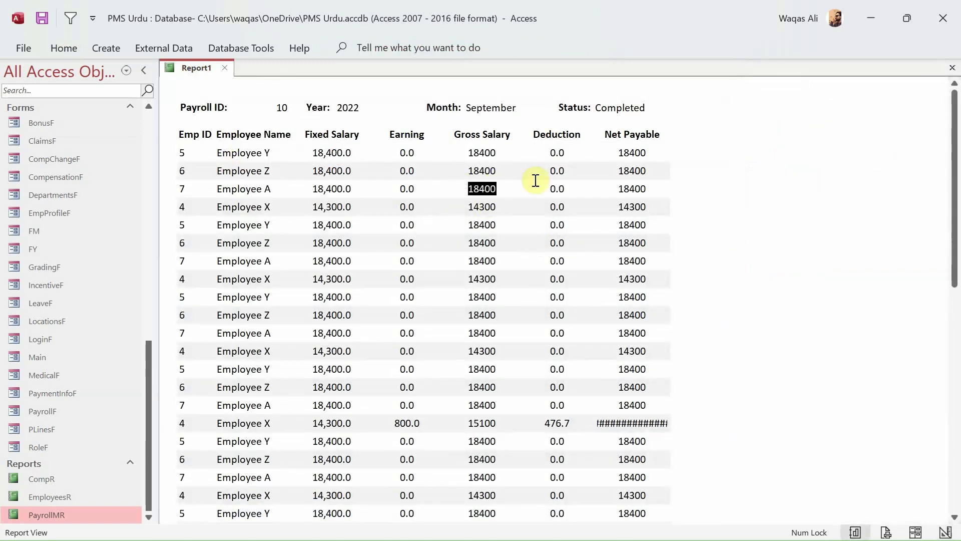
# - Check the Net Payable and Fixed Salary columns in the report preview, and return to Design View
pyautogui.click(633, 188)
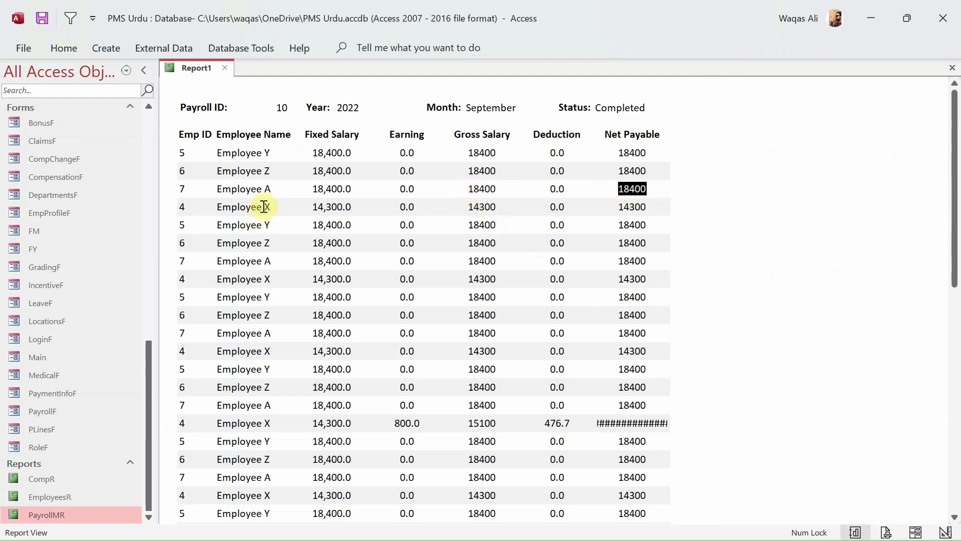
pyautogui.click(315, 190)
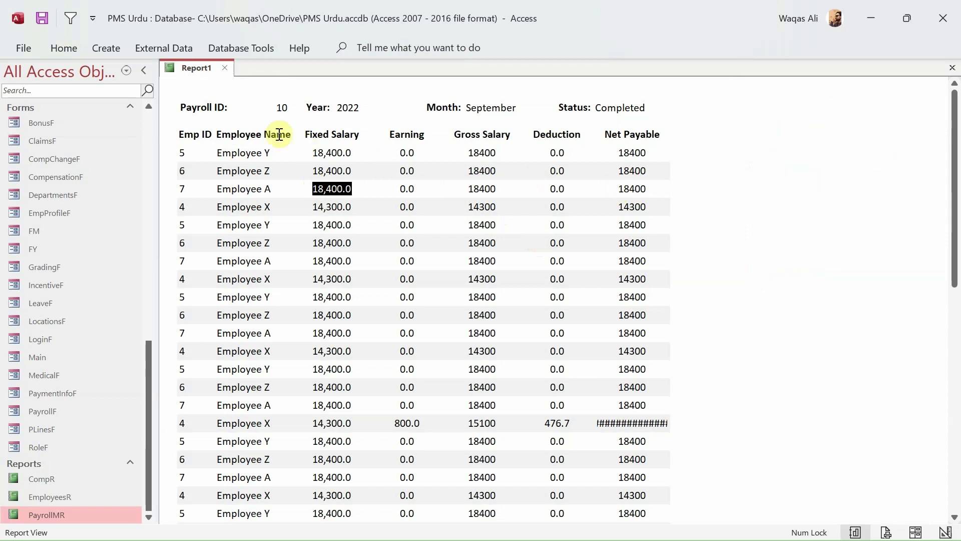
pyautogui.rightClick(206, 69)
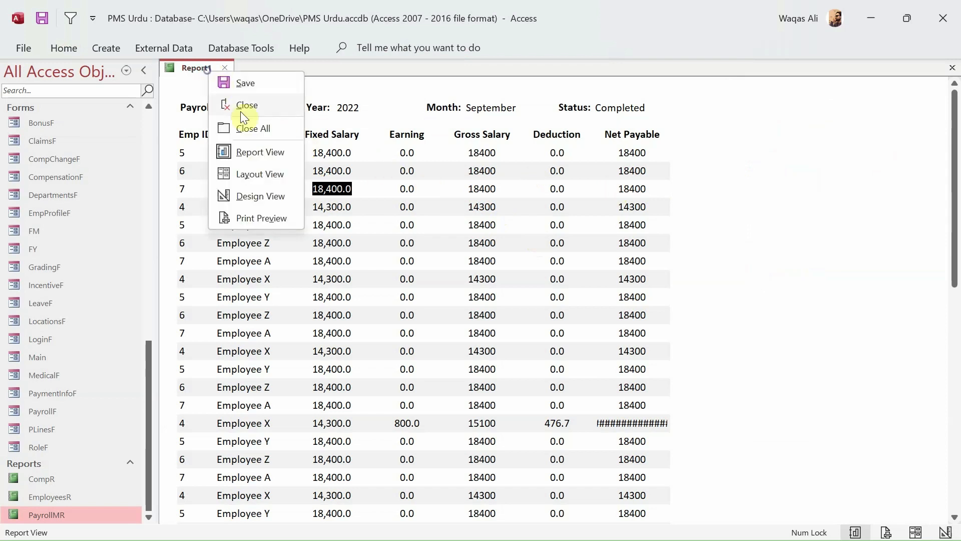
pyautogui.click(273, 196)
# - Set the FixedSalary, Earning, GrossSalary, Deduction and NetPayable detail fields to Standard format with 2 decimal places
pyautogui.click(452, 224)
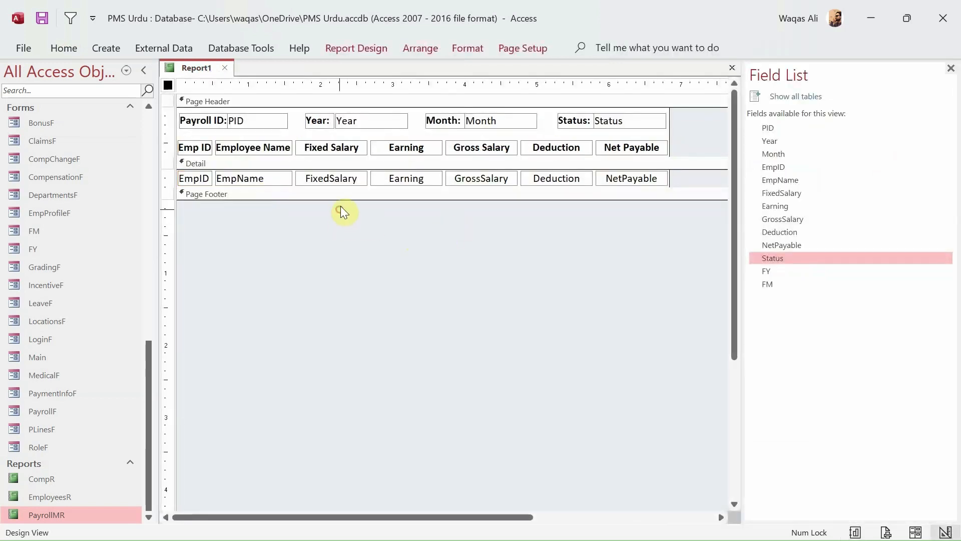
pyautogui.moveTo(340, 210); pyautogui.dragTo(635, 176)
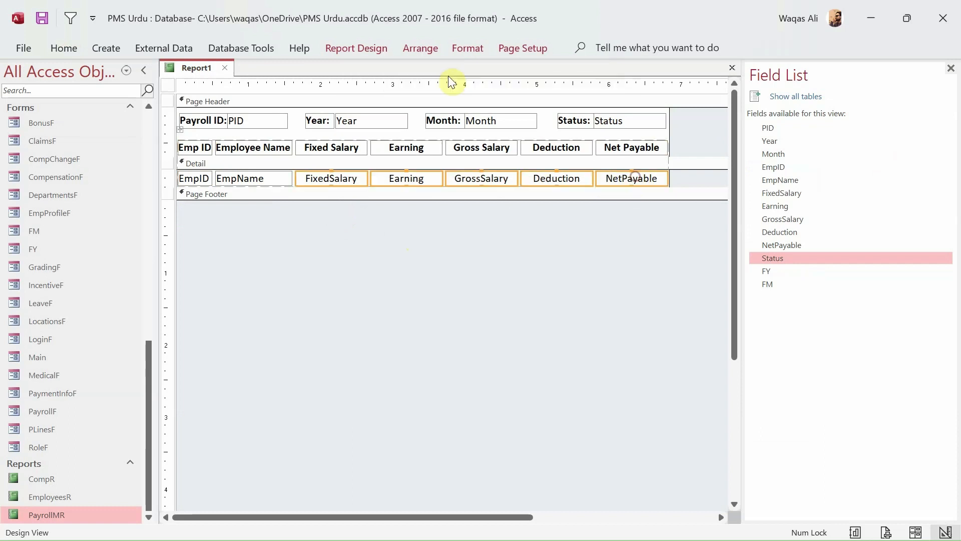
pyautogui.click(356, 45)
pyautogui.click(797, 100)
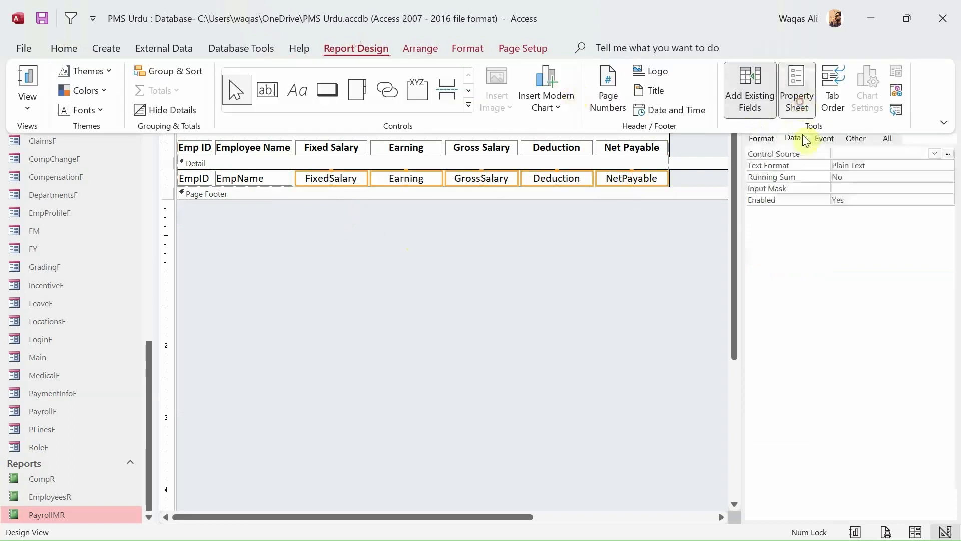
pyautogui.click(854, 154)
pyautogui.click(935, 155)
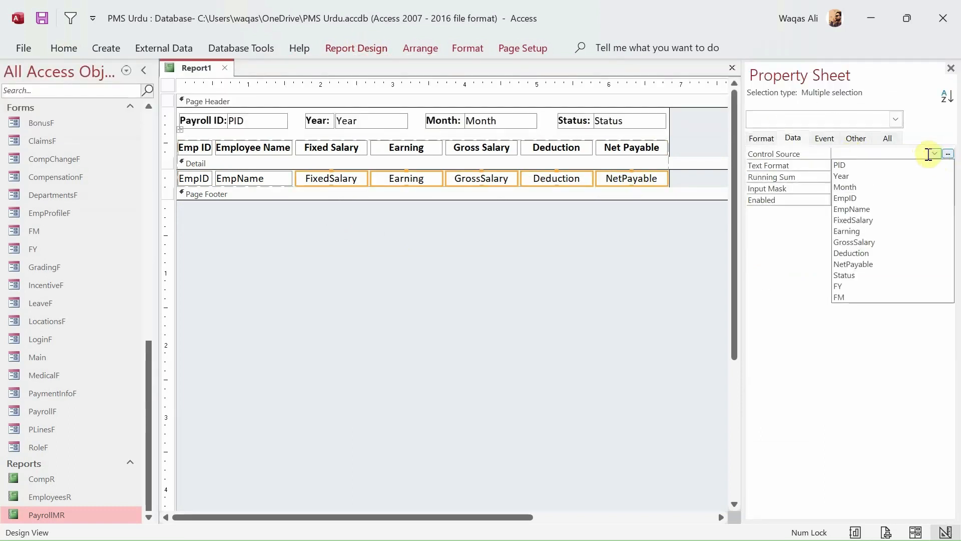
pyautogui.click(761, 138)
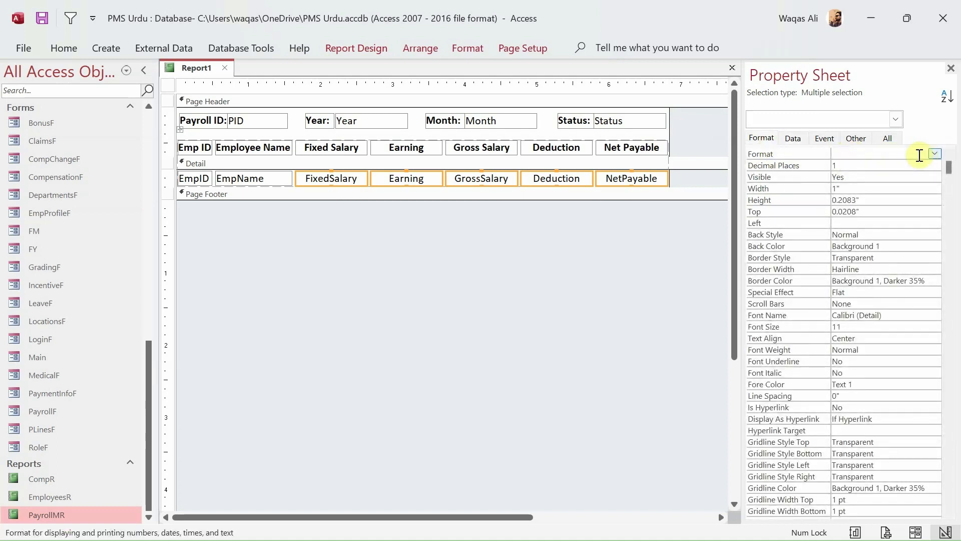
pyautogui.write('standard')
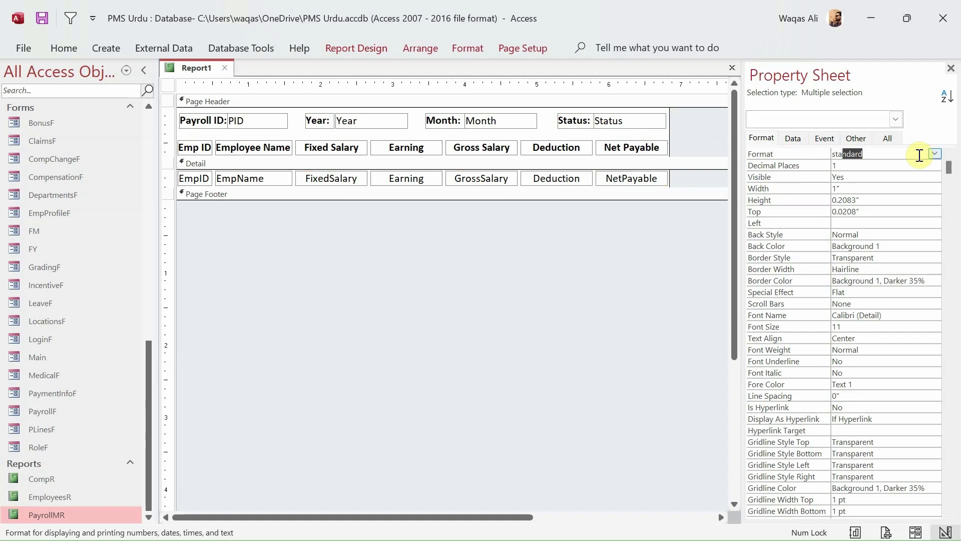
pyautogui.press('Return')
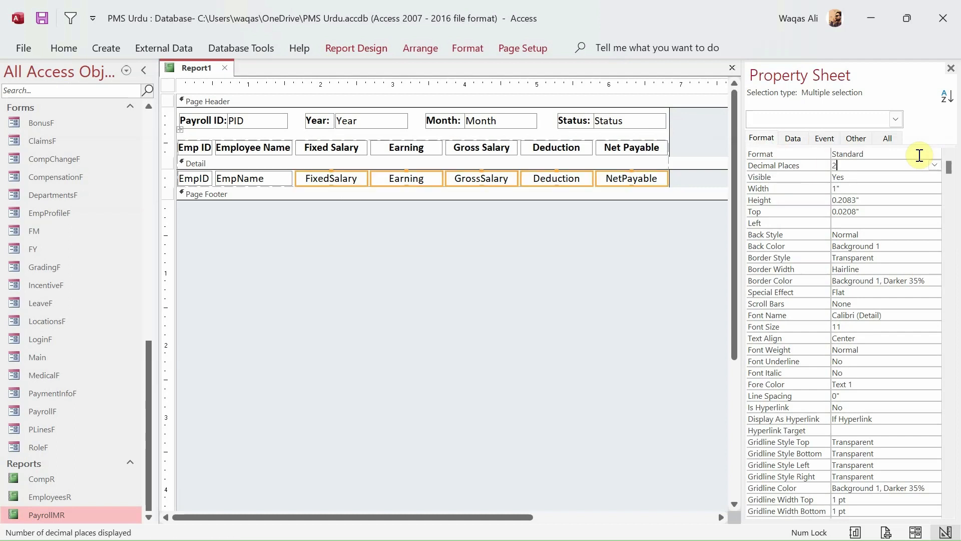
pyautogui.press('Return')
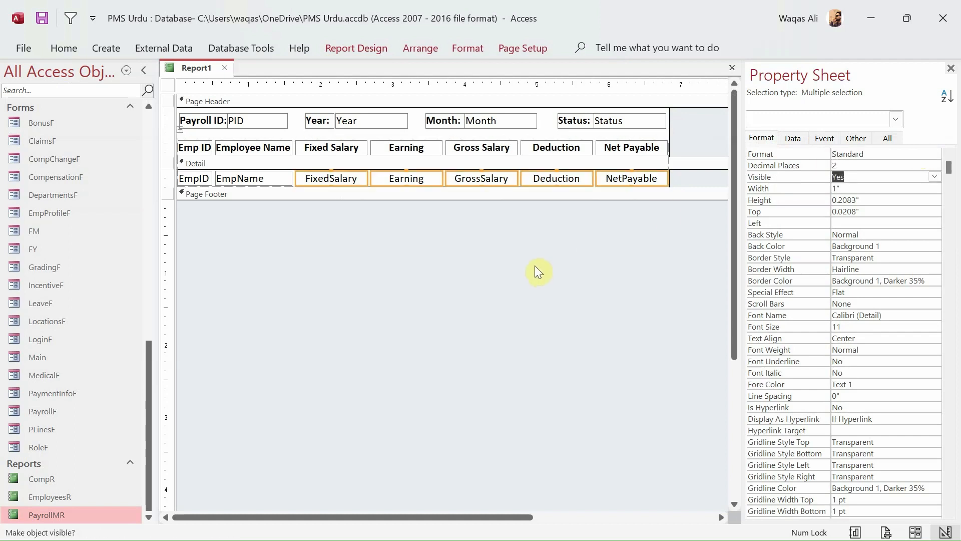
# - Preview the report in Report View to check the number format of the salary columns, and return to Design View
pyautogui.rightClick(190, 69)
pyautogui.click(231, 151)
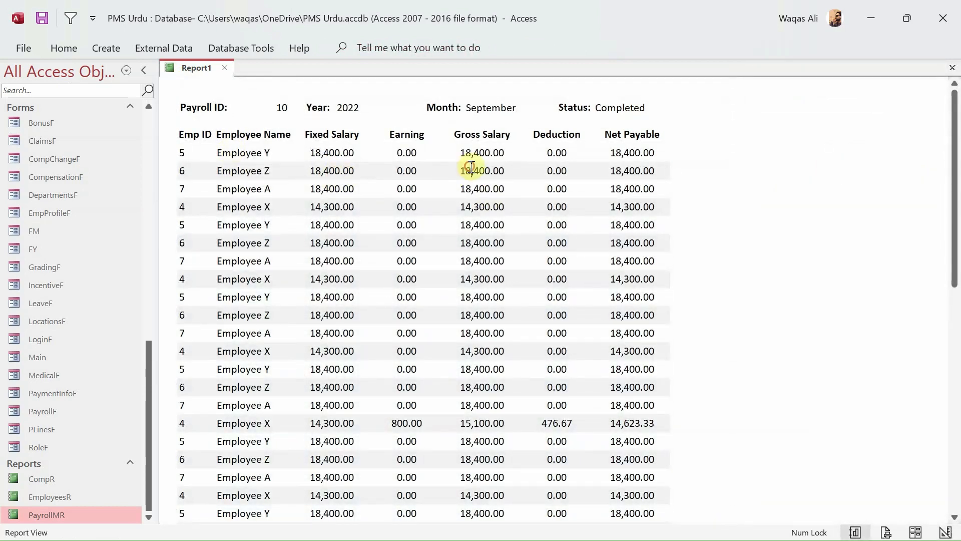
pyautogui.moveTo(502, 175)
pyautogui.mouseDown()
pyautogui.moveTo(477, 171)
pyautogui.moveTo(509, 171)
pyautogui.mouseUp()
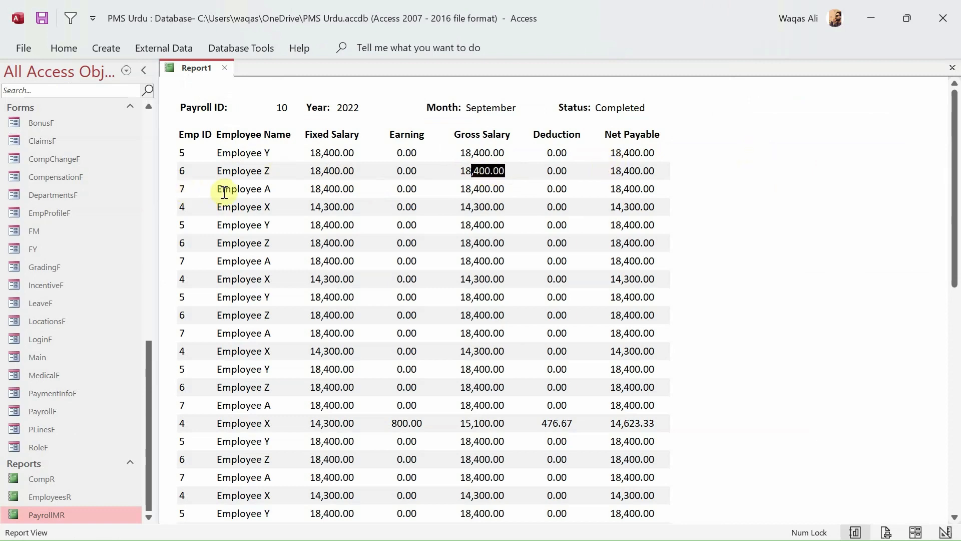
pyautogui.rightClick(736, 133)
pyautogui.click(772, 189)
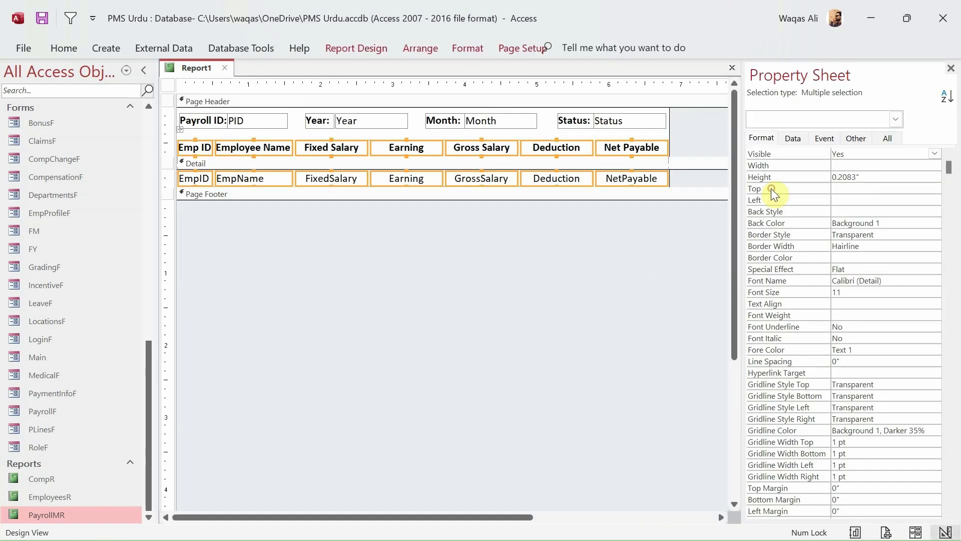
# - Draw a horizontal line about 6.79" wide directly beneath the Detail fields, and fit the Detail section's height to it
pyautogui.click(662, 212)
pyautogui.moveTo(690, 187); pyautogui.dragTo(684, 201)
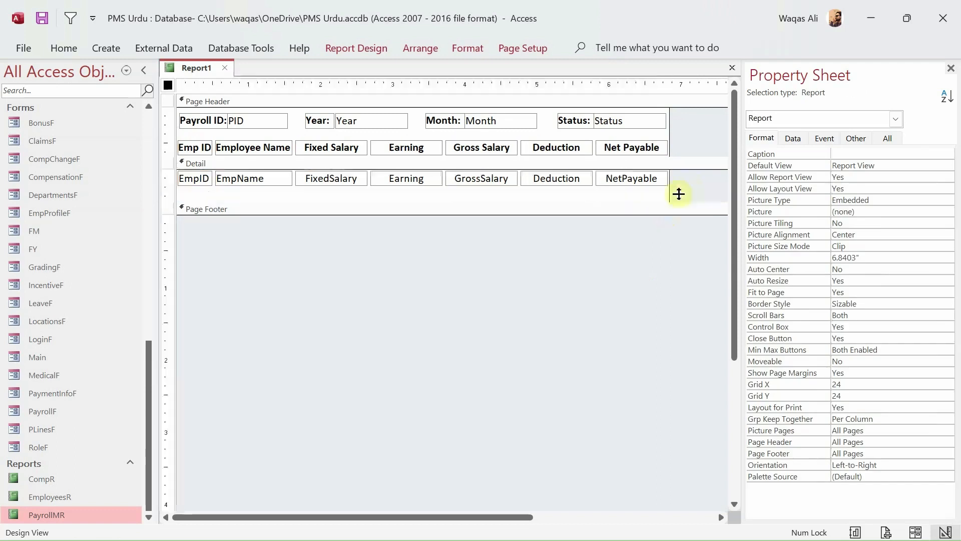
pyautogui.click(388, 50)
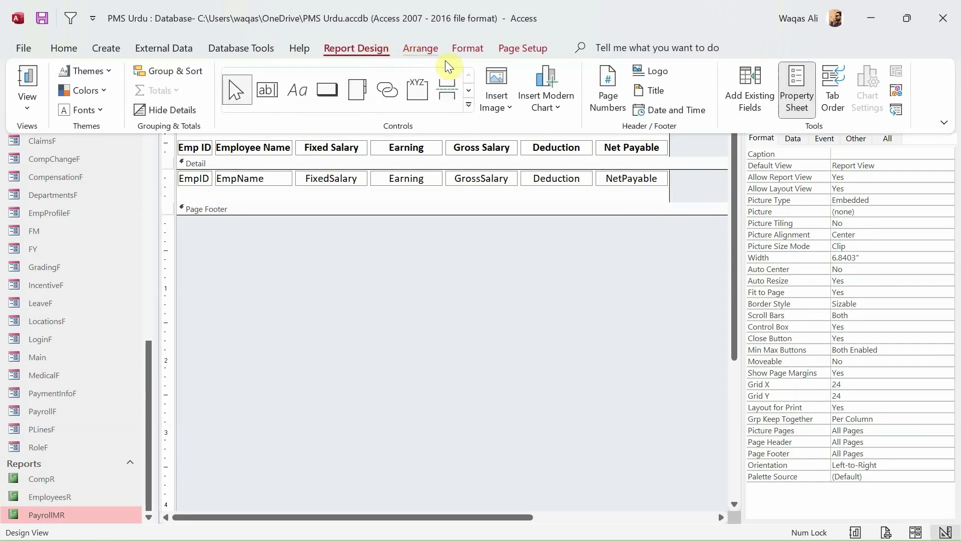
pyautogui.click(471, 91)
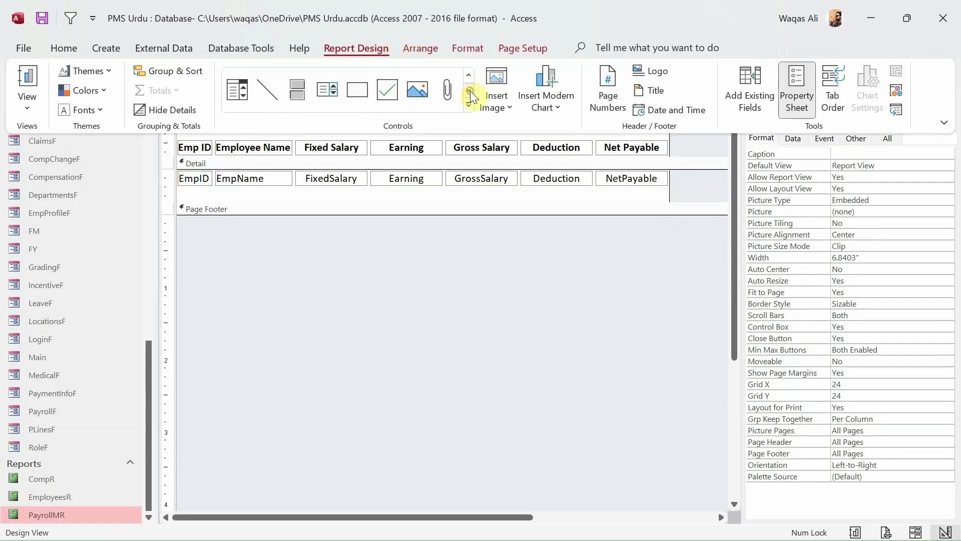
pyautogui.click(269, 97)
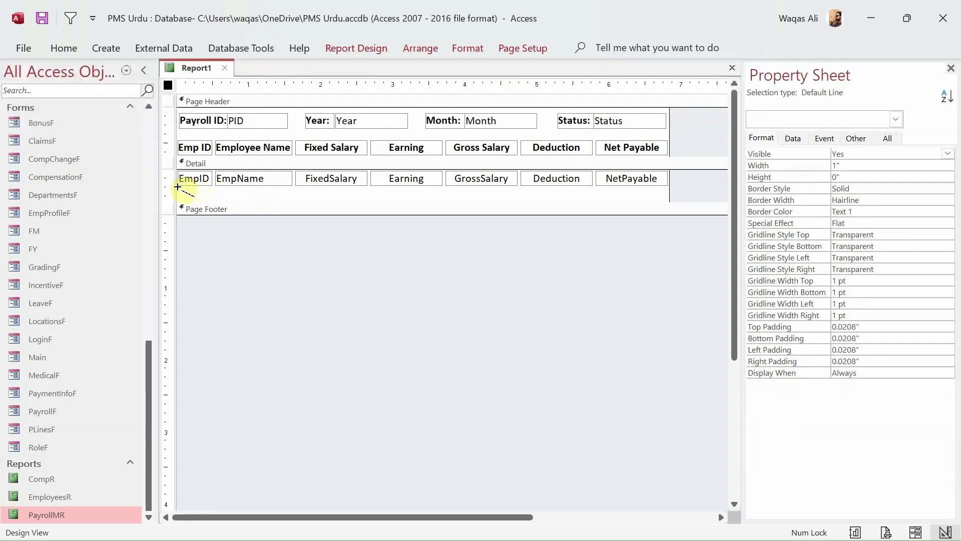
pyautogui.moveTo(177, 187); pyautogui.dragTo(668, 186)
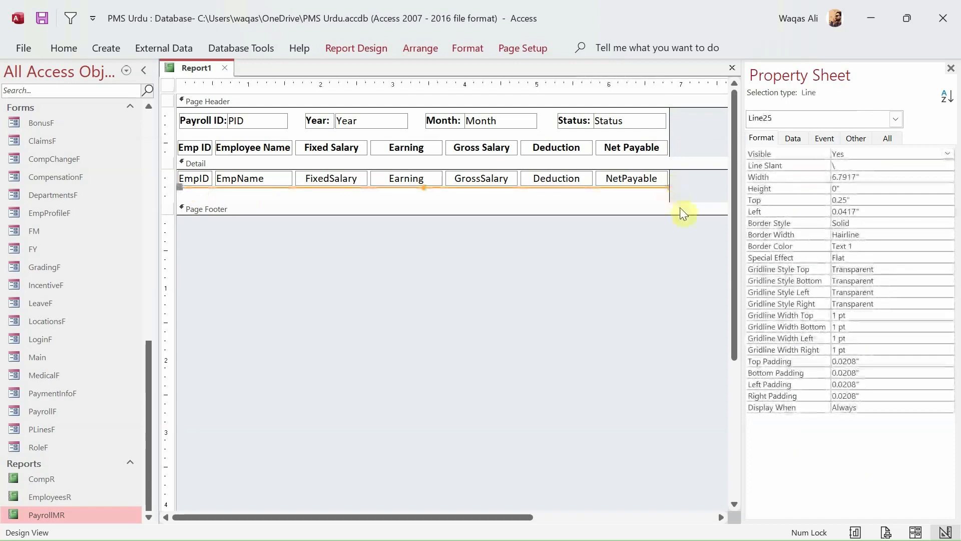
pyautogui.click(582, 296)
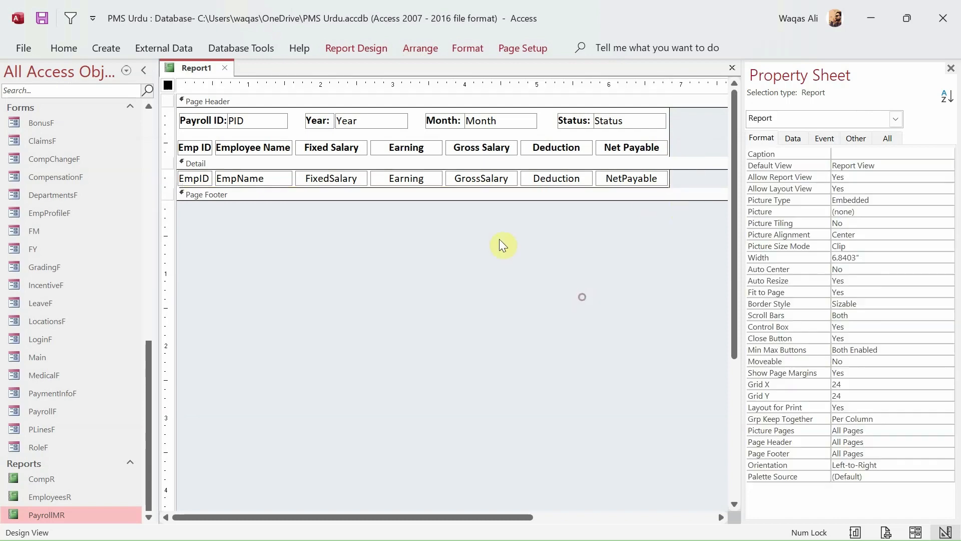
# - Open the report in Report View and examine the separator lines between the employee rows
pyautogui.rightClick(186, 68)
pyautogui.click(236, 146)
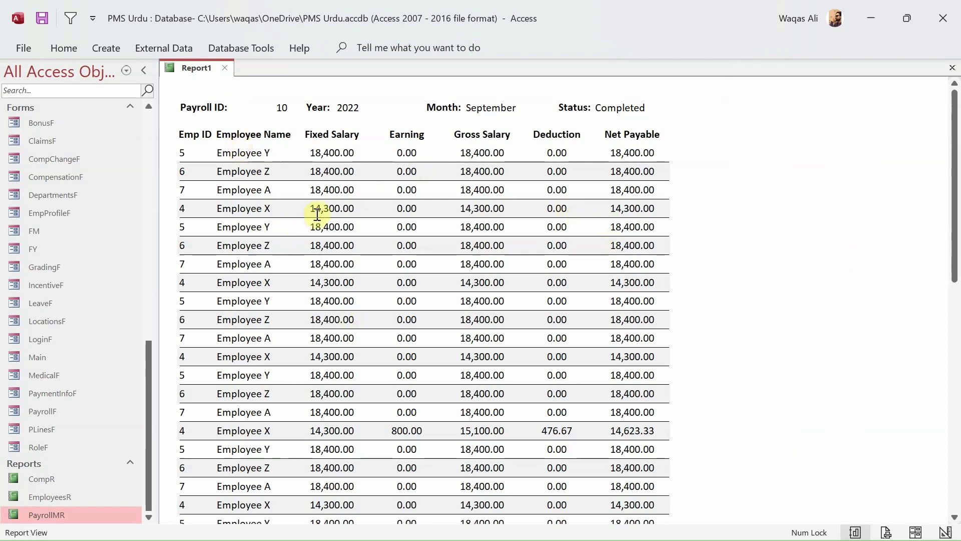
pyautogui.scroll(-5, 318, 218)
pyautogui.scroll(5, 317, 215)
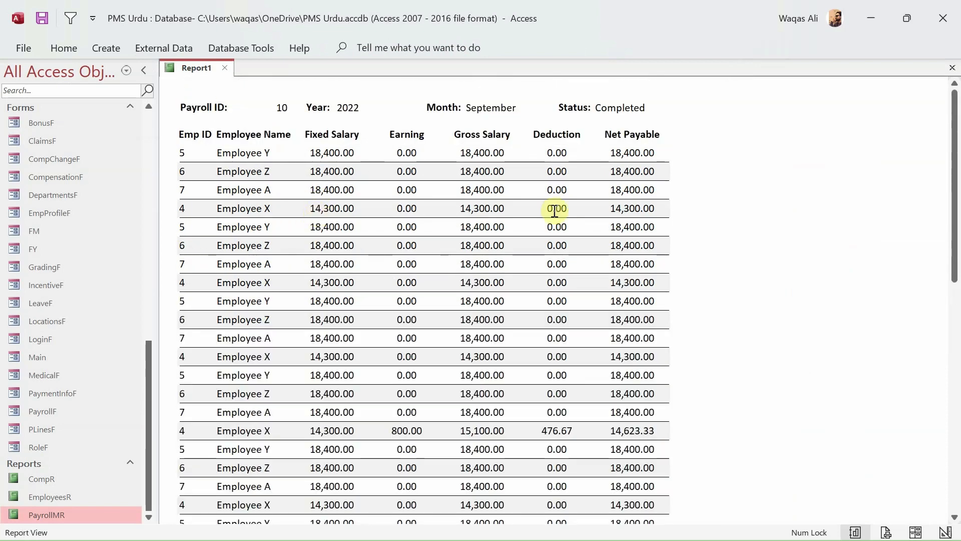
pyautogui.rightClick(702, 121)
pyautogui.click(195, 66)
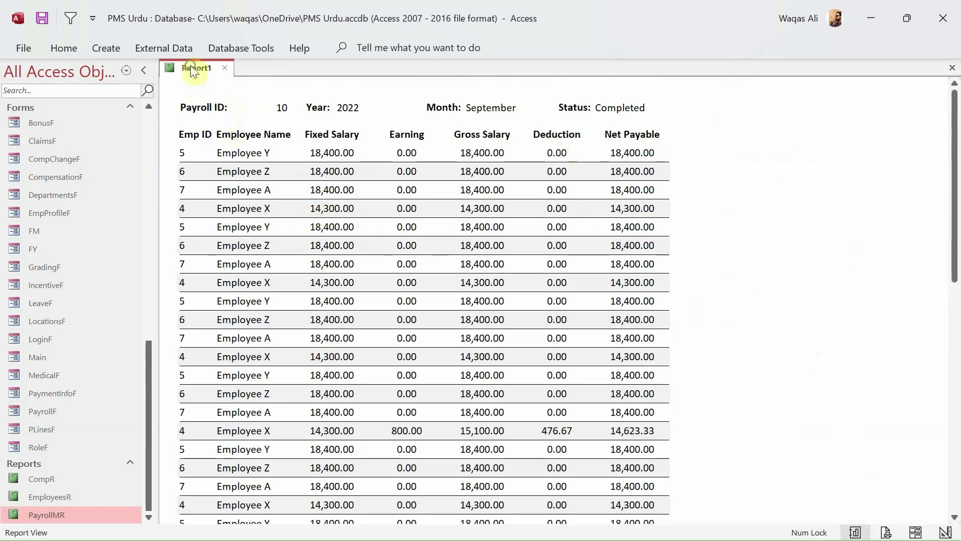
# - Save the report as PayrollMDR
pyautogui.rightClick(197, 70)
pyautogui.click(198, 73)
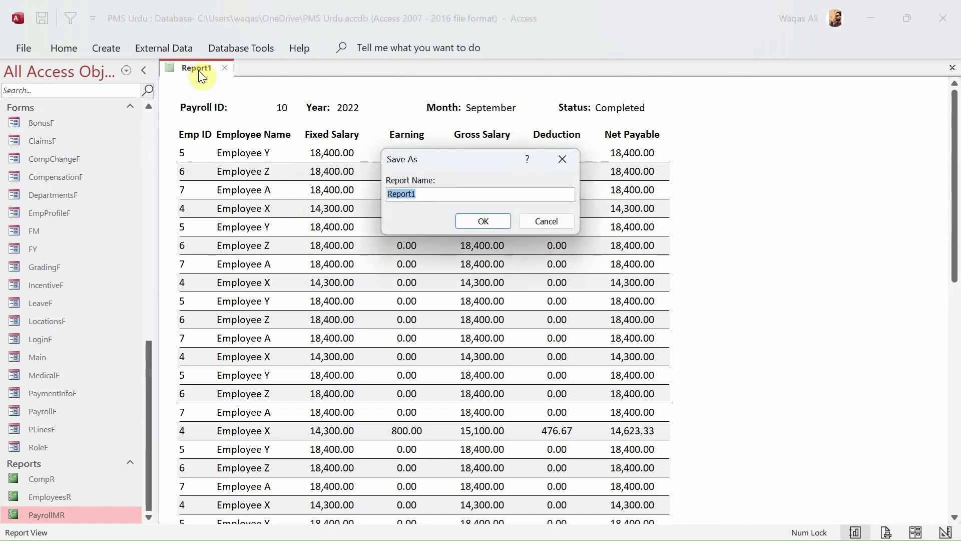
pyautogui.write('PayrollMDR')
pyautogui.press('Return')
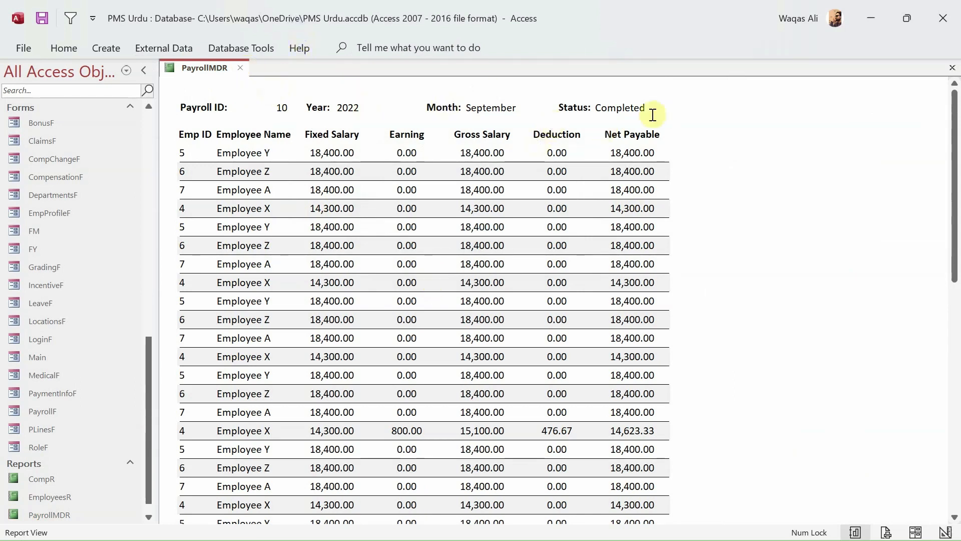
# - Add report header and footer sections to PayrollMDR in Design View, and make the report header slightly taller
pyautogui.rightClick(779, 145)
pyautogui.click(801, 201)
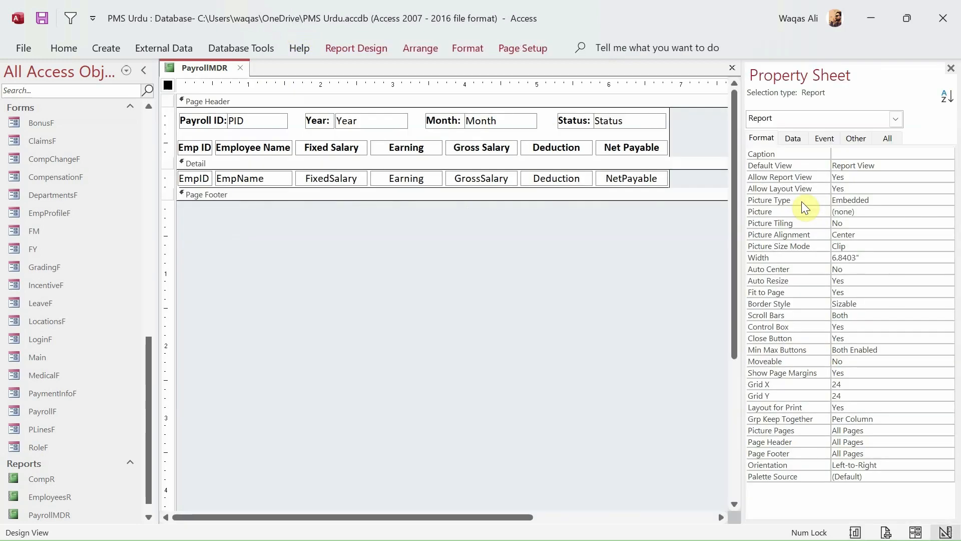
pyautogui.rightClick(665, 111)
pyautogui.click(543, 124)
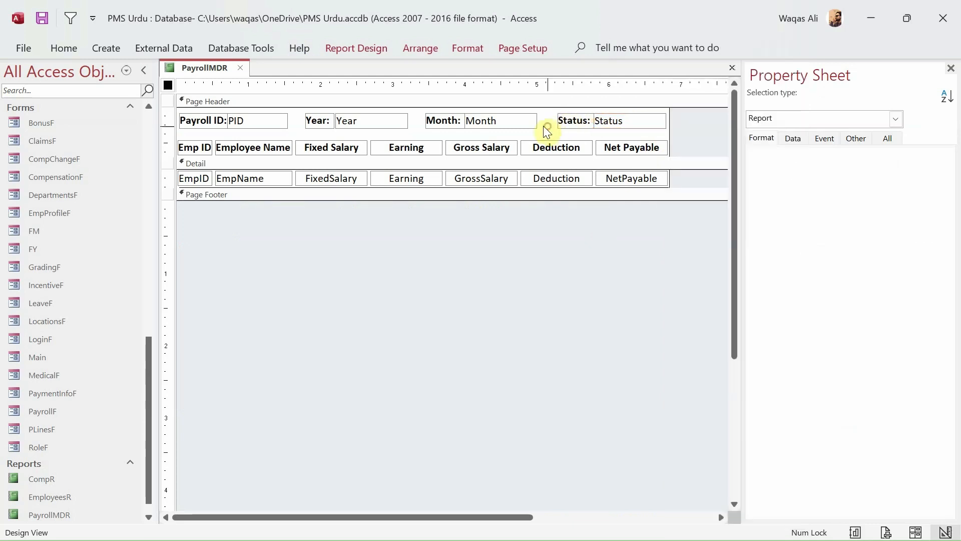
pyautogui.rightClick(542, 124)
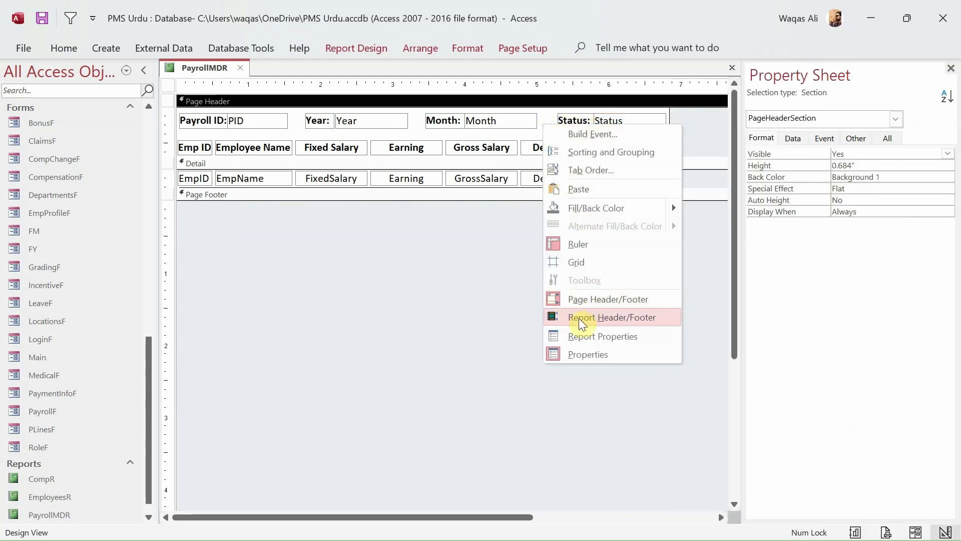
pyautogui.click(606, 318)
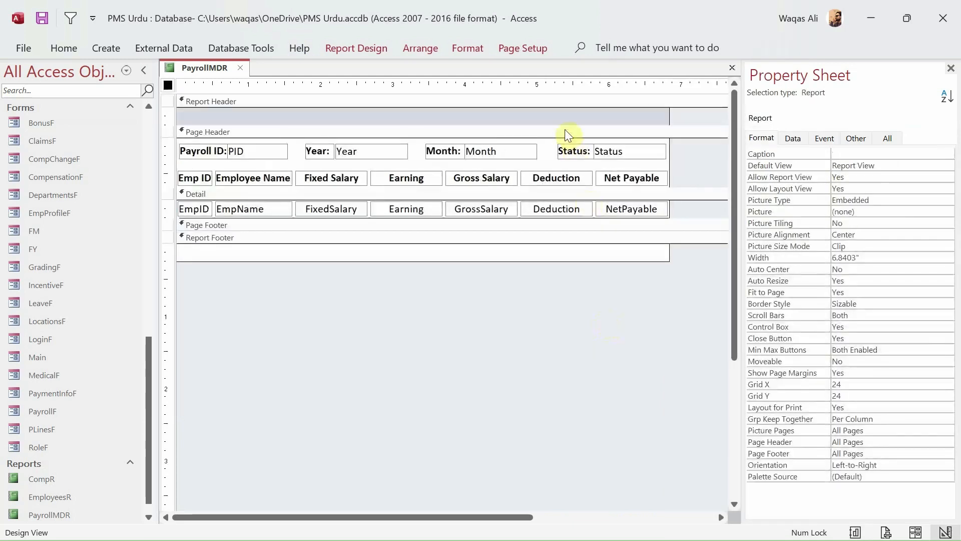
pyautogui.moveTo(563, 130); pyautogui.dragTo(562, 138)
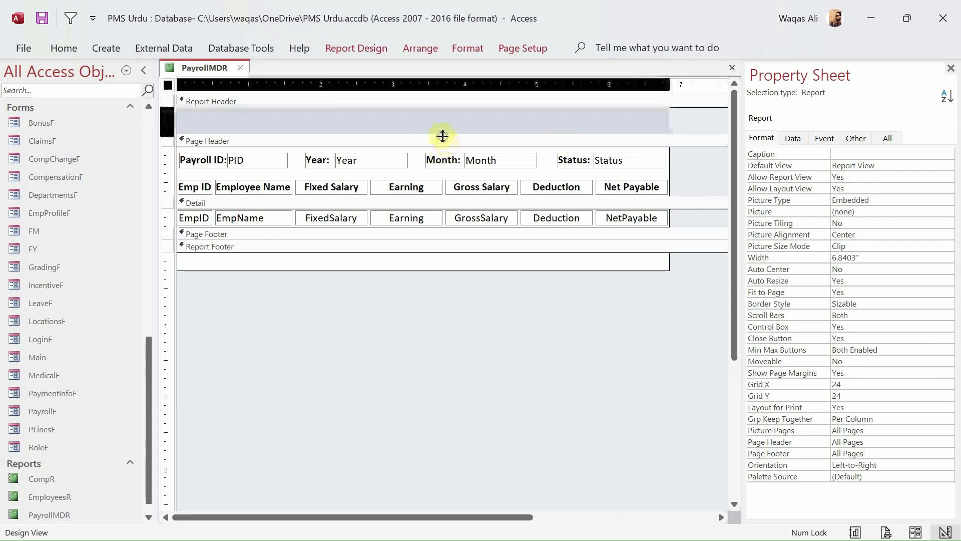
# - Open the existing PayrollMR report in Design View alongside PayrollMDR
pyautogui.scroll(-1, 114, 386)
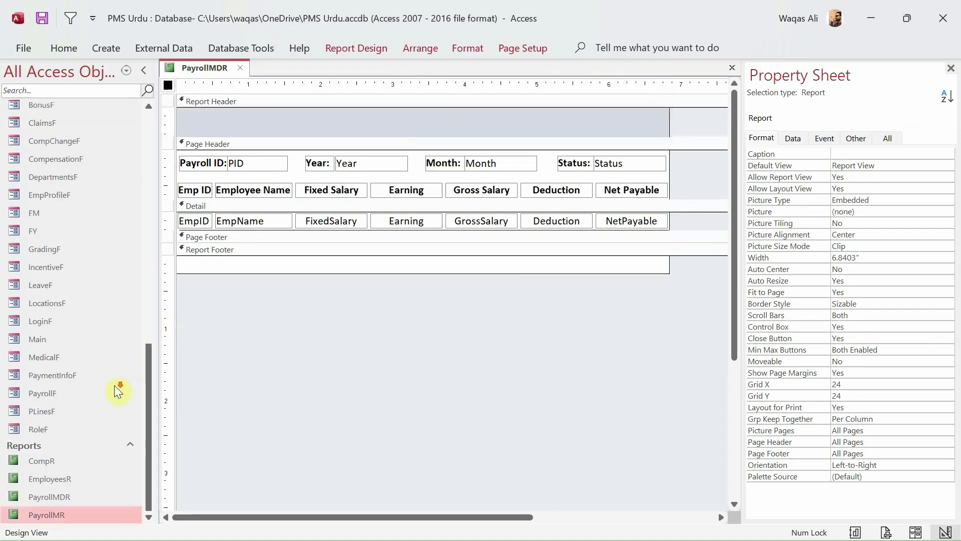
pyautogui.rightClick(85, 492)
pyautogui.click(133, 251)
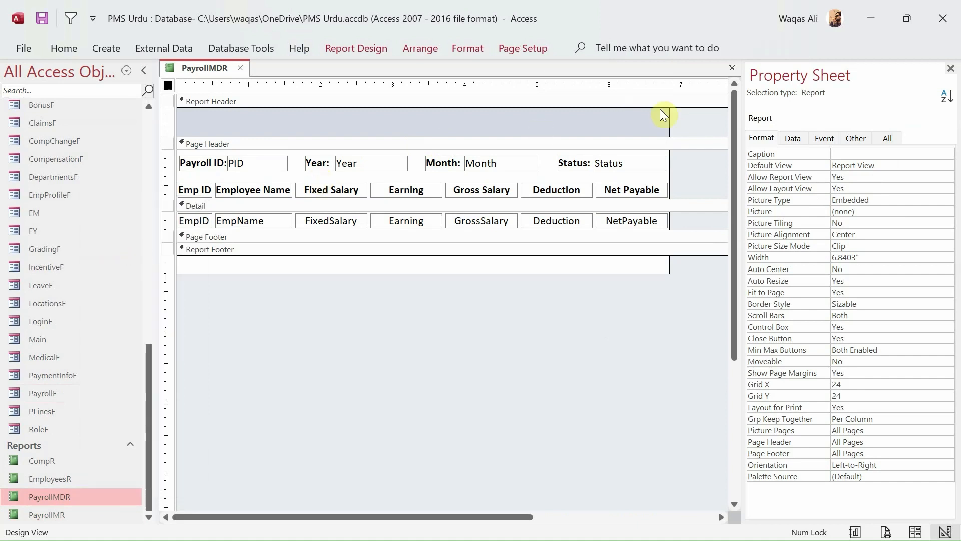
pyautogui.rightClick(59, 521)
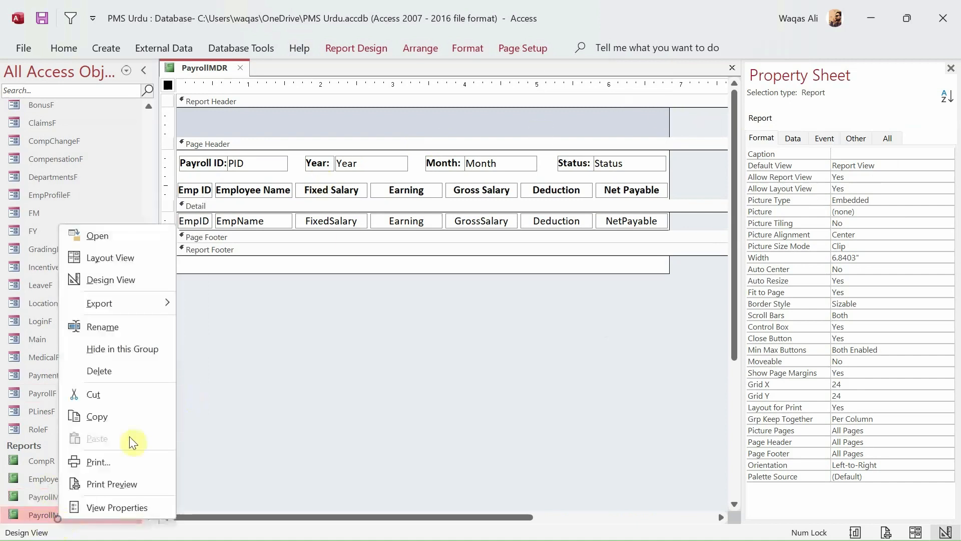
pyautogui.click(150, 281)
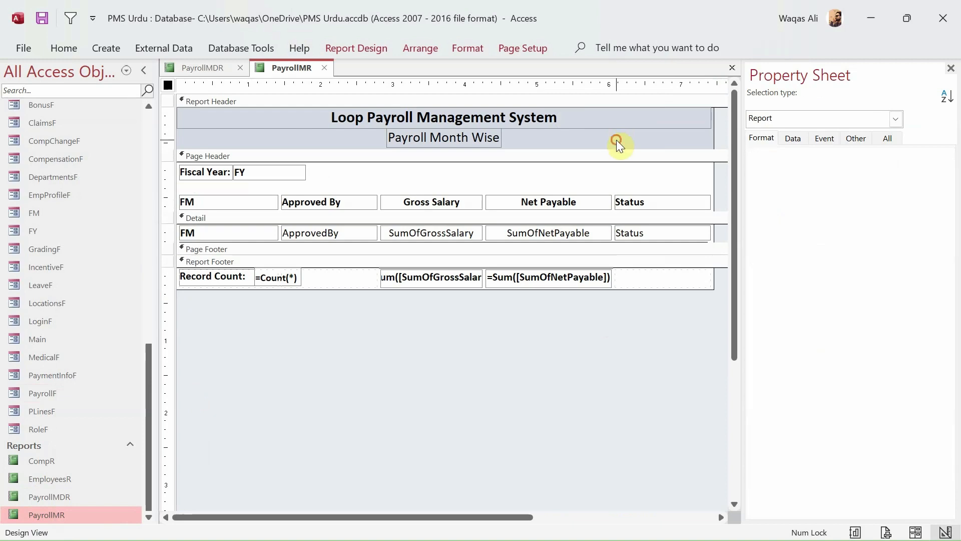
# - Copy the title and subtitle labels from PayrollMR's report header into PayrollMDR's report header
pyautogui.moveTo(617, 140); pyautogui.dragTo(437, 112)
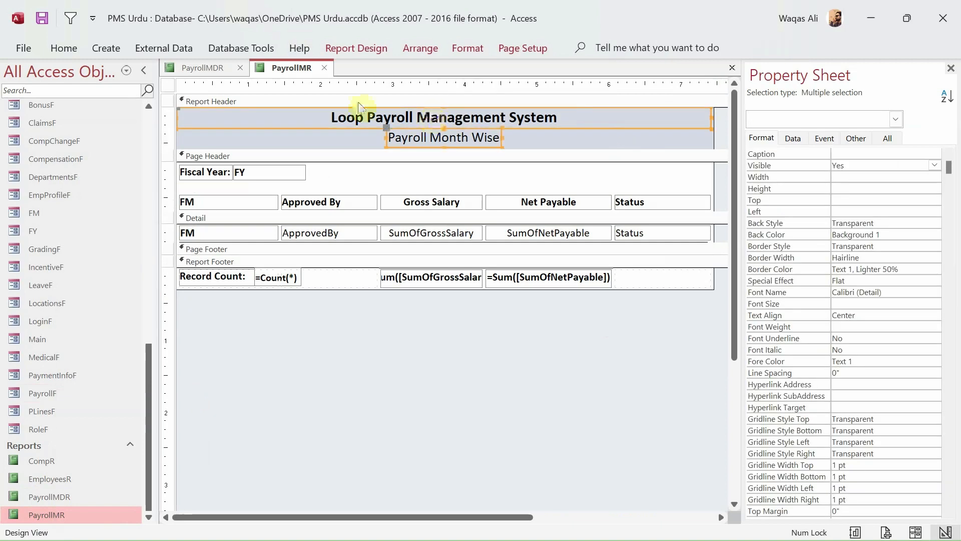
pyautogui.click(202, 67)
pyautogui.click(406, 116)
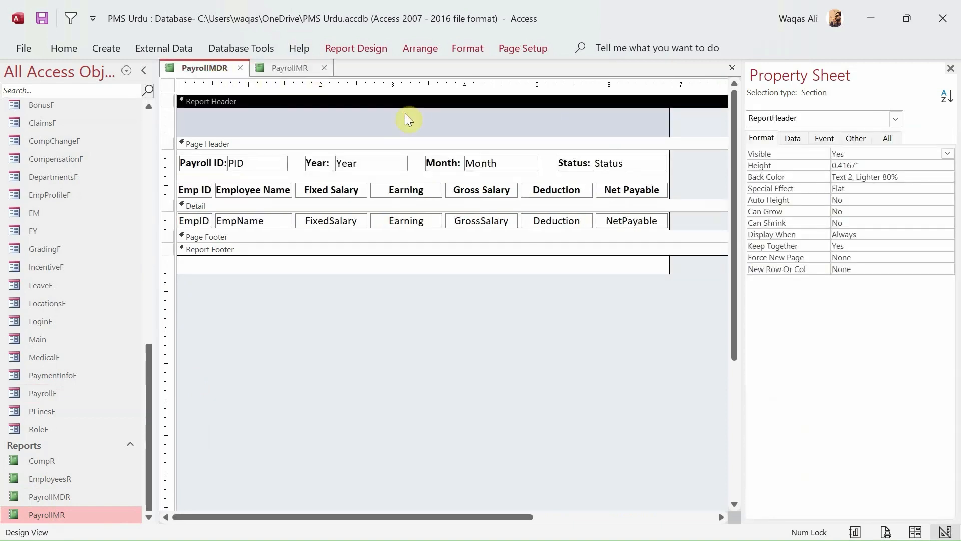
pyautogui.hotkey('ctrl', 'v')
pyautogui.click(690, 142)
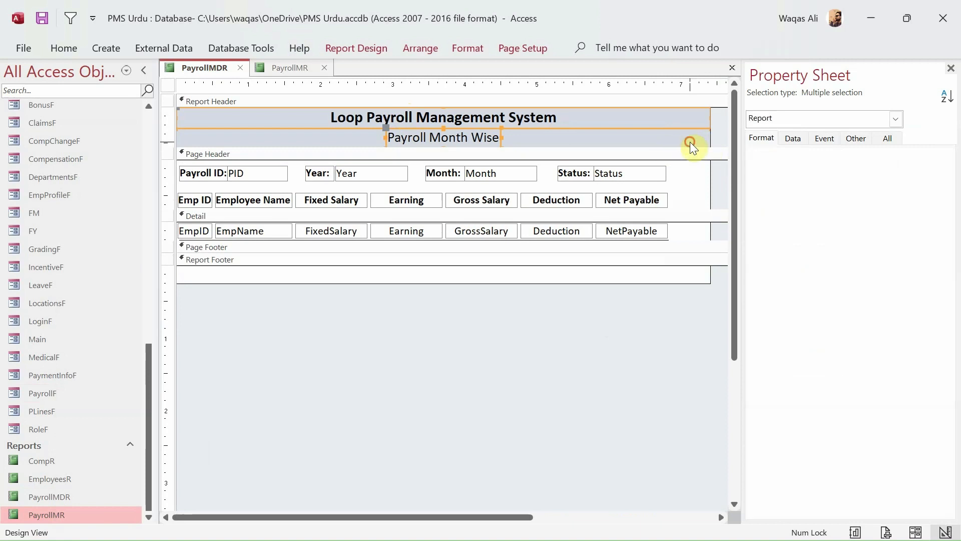
# - Narrow the title label and report to about 6.83" wide, and change the subtitle to "Payroll Details Month Wise"
pyautogui.click(703, 121)
pyautogui.moveTo(709, 117); pyautogui.dragTo(670, 124)
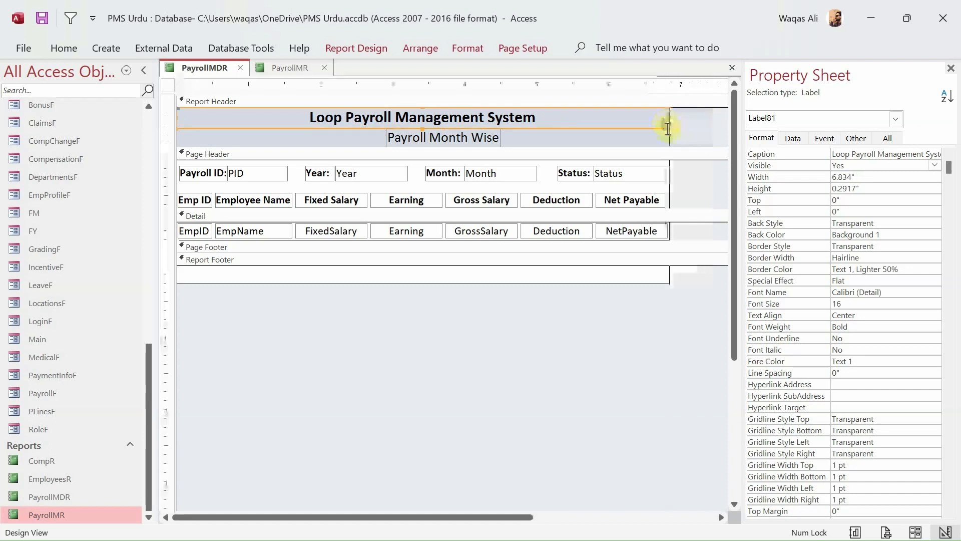
pyautogui.click(524, 145)
pyautogui.click(484, 140)
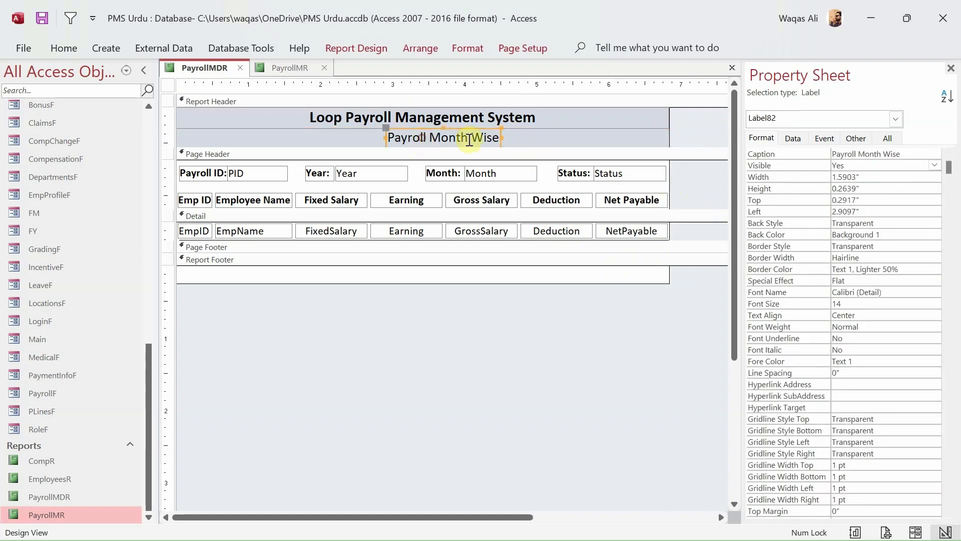
pyautogui.click(431, 137)
pyautogui.write('Details')
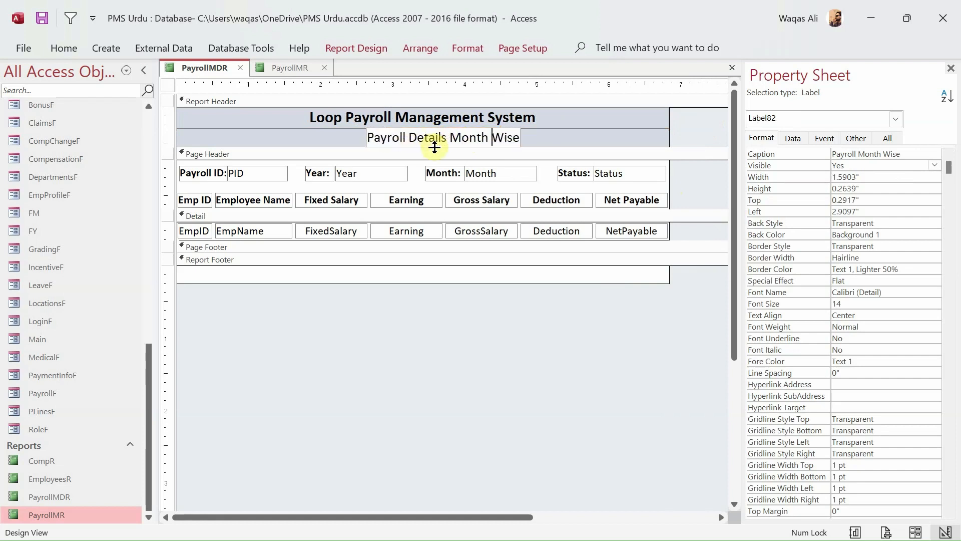
pyautogui.press('Return')
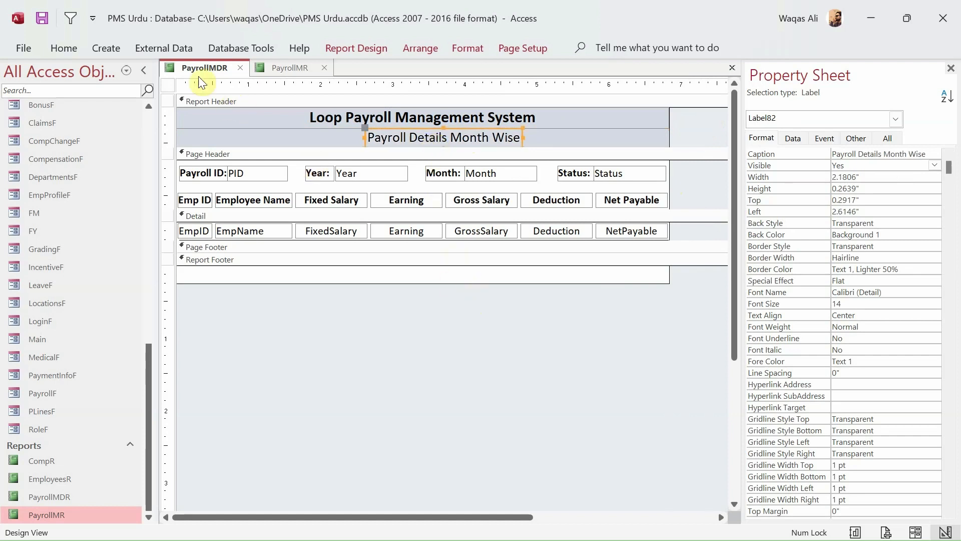
# - Examine PayrollMDR with its new header in Report View, and check the whole page in Print Preview
pyautogui.rightClick(212, 75)
pyautogui.click(214, 73)
pyautogui.rightClick(214, 73)
pyautogui.click(268, 152)
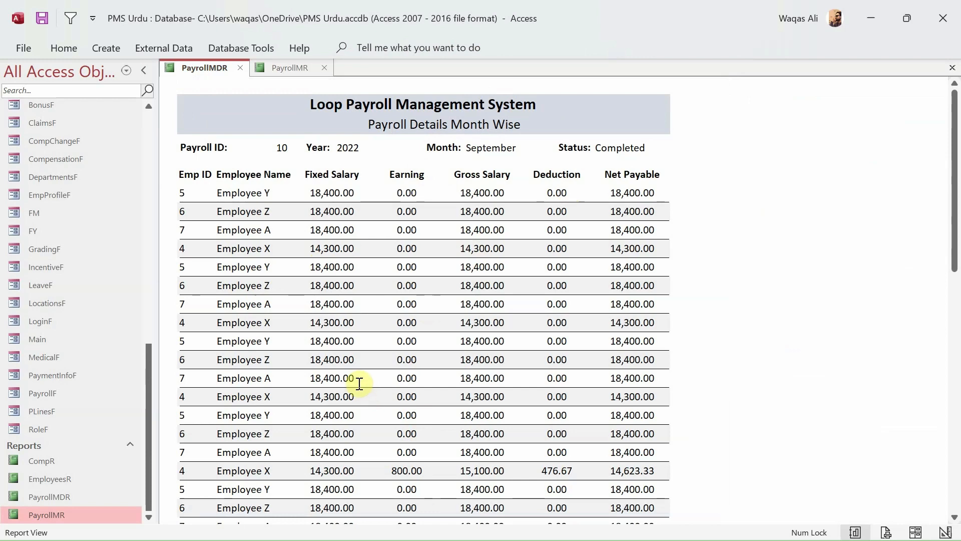
pyautogui.rightClick(498, 266)
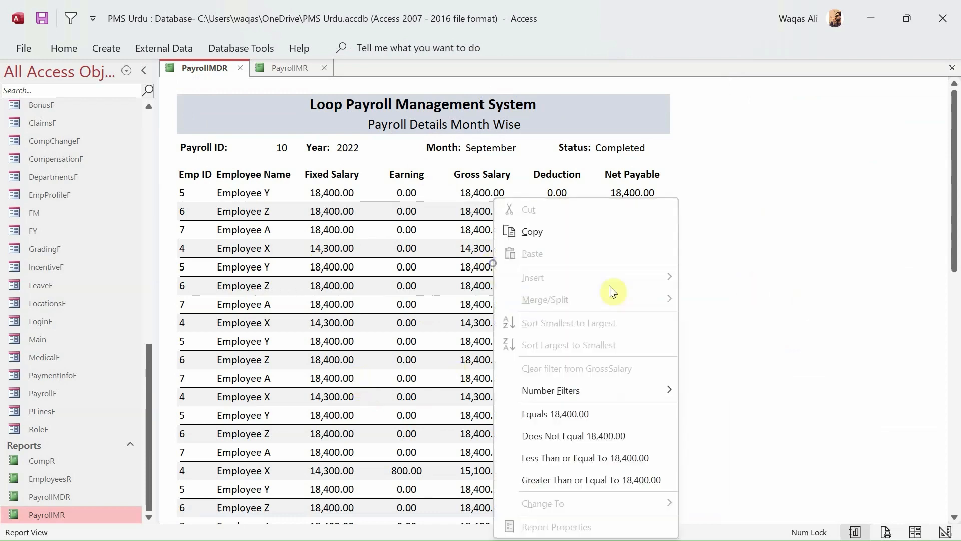
pyautogui.rightClick(821, 225)
pyautogui.click(850, 300)
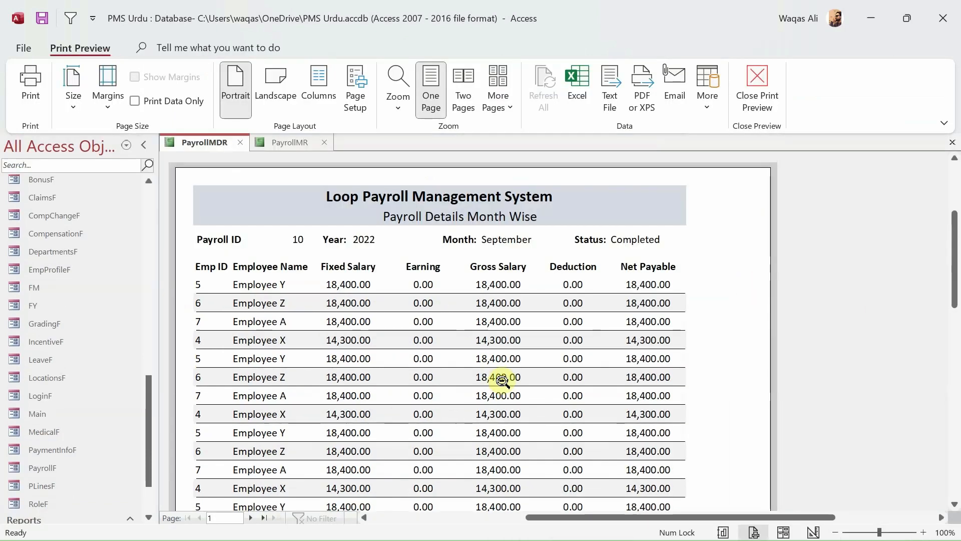
pyautogui.click(500, 381)
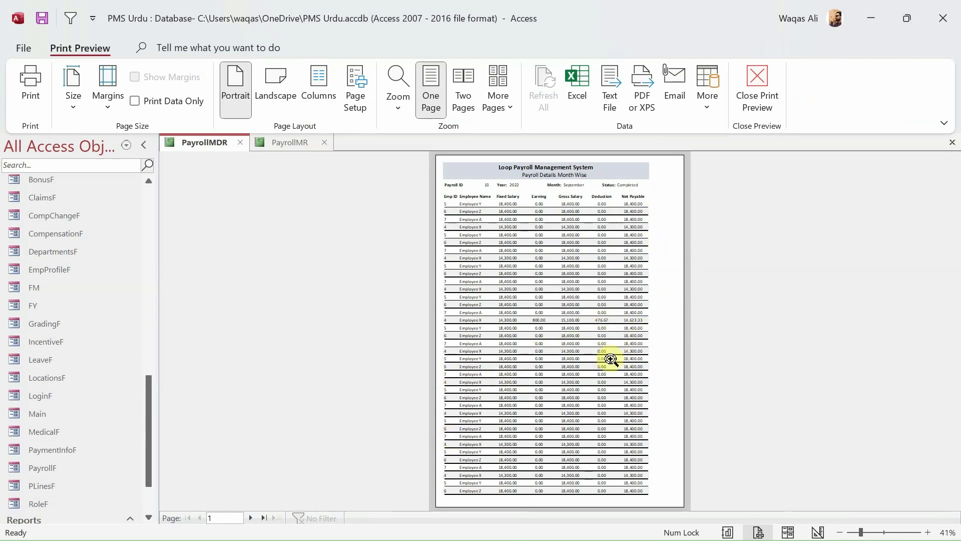
# - Return to Design View and set the width of the Fixed Salary through Net Payable headings and fields to 1.2"
pyautogui.rightClick(576, 265)
pyautogui.click(601, 311)
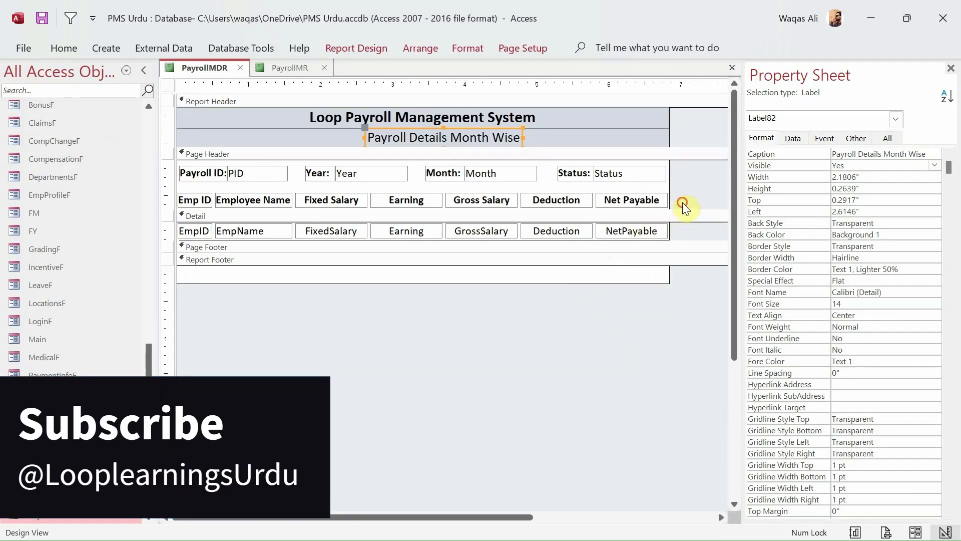
pyautogui.moveTo(683, 202); pyautogui.dragTo(338, 228)
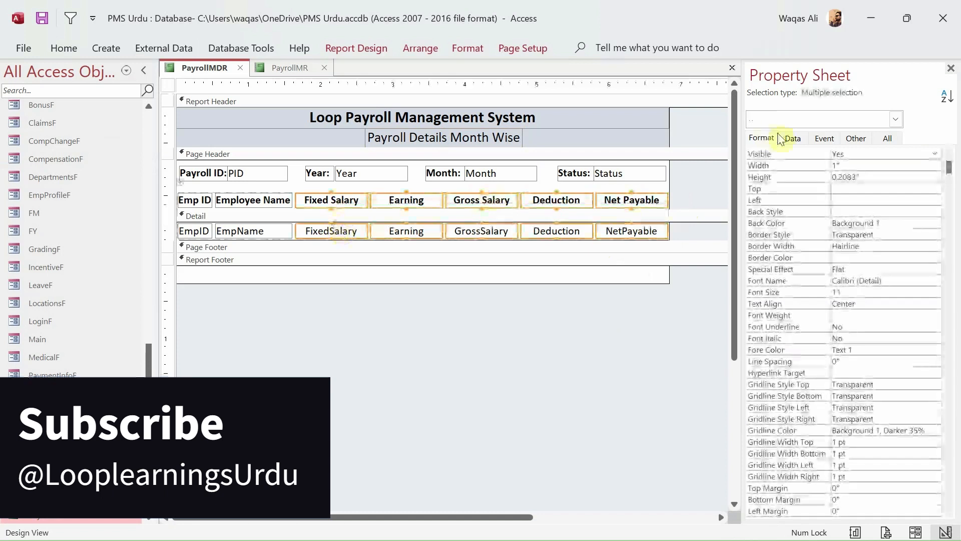
pyautogui.click(836, 166)
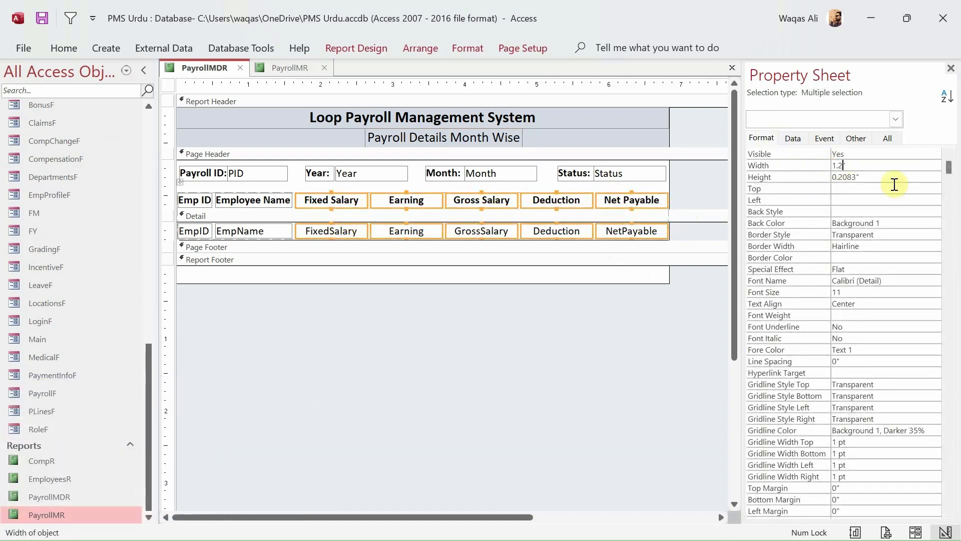
pyautogui.press('Return')
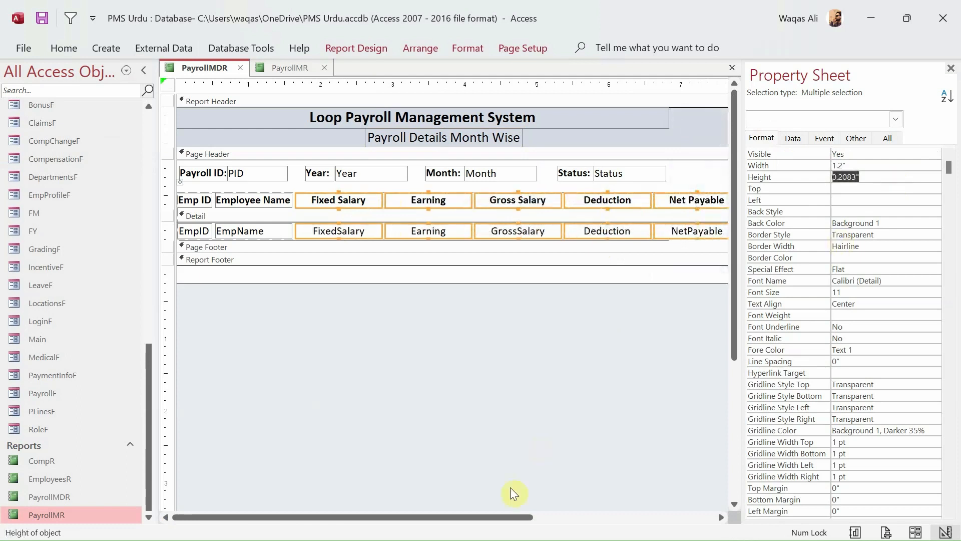
pyautogui.moveTo(510, 518); pyautogui.dragTo(368, 497)
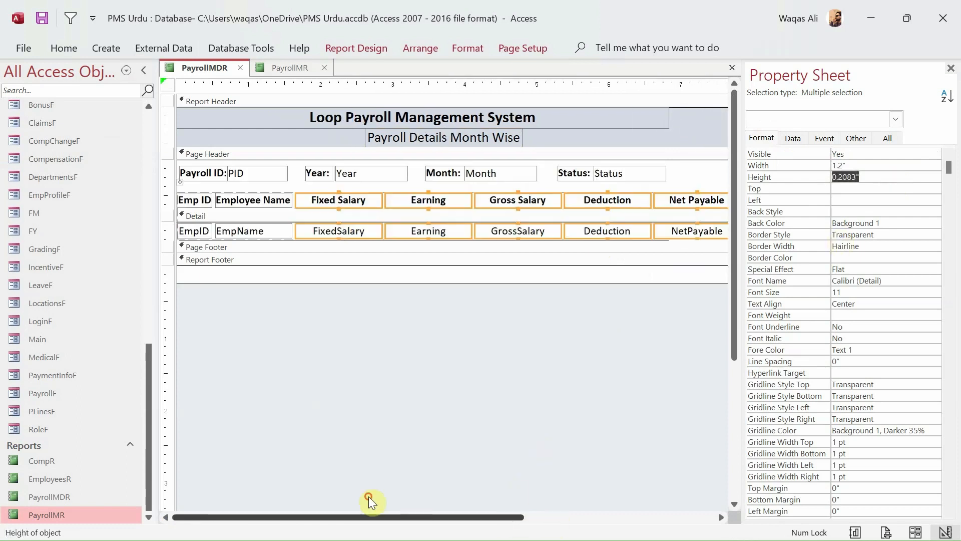
pyautogui.rightClick(194, 66)
pyautogui.click(420, 380)
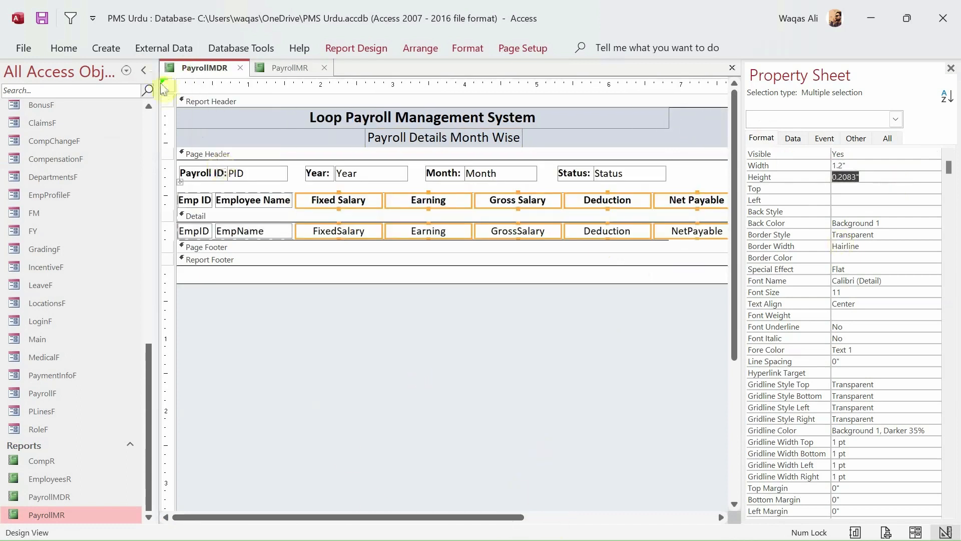
# - Reduce the selected salary headings and fields to a width of 1.05", and readjust them to 1.1"
pyautogui.click(842, 165)
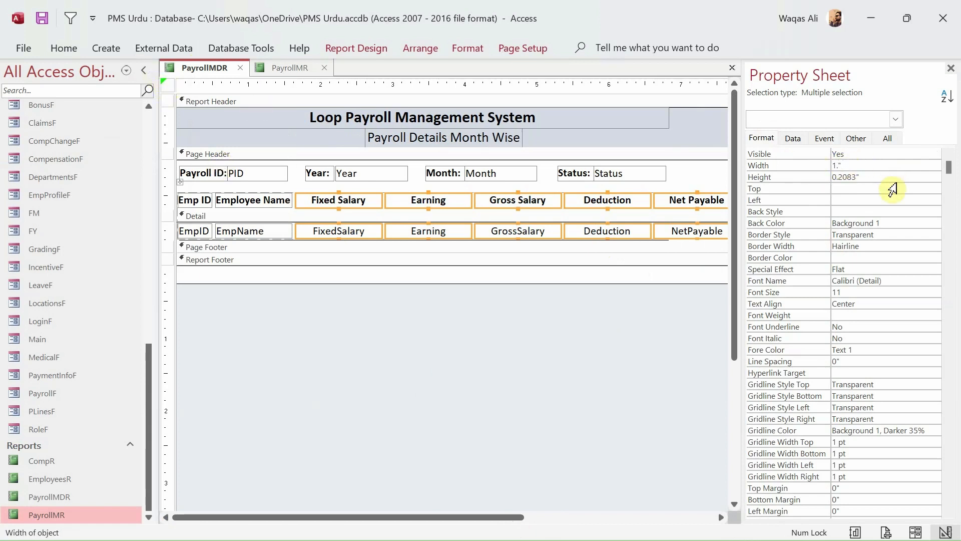
pyautogui.press('Return')
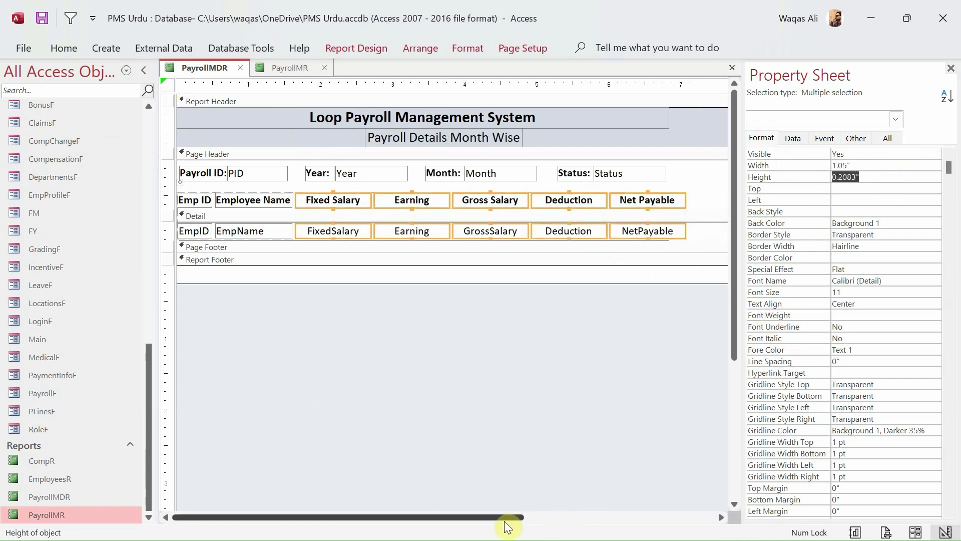
pyautogui.moveTo(503, 521); pyautogui.dragTo(585, 517)
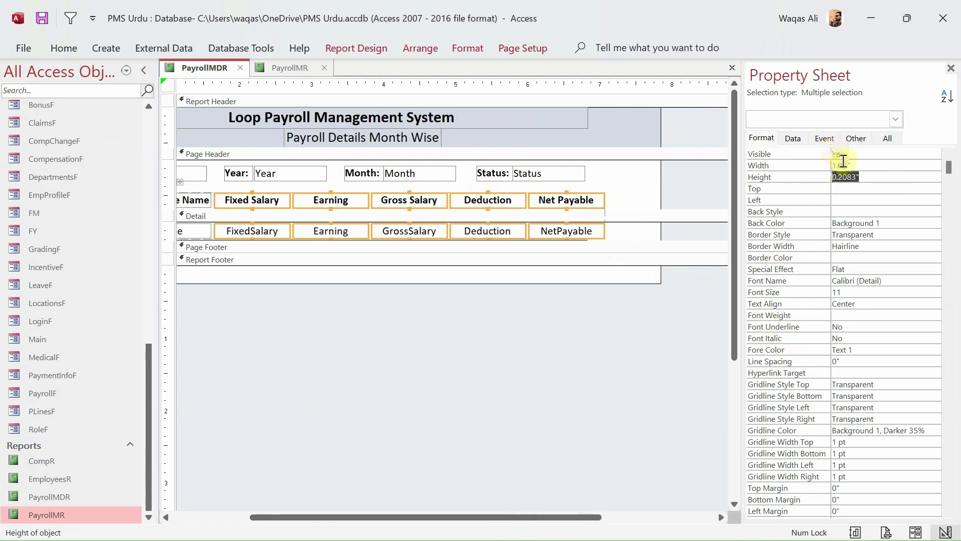
pyautogui.click(851, 165)
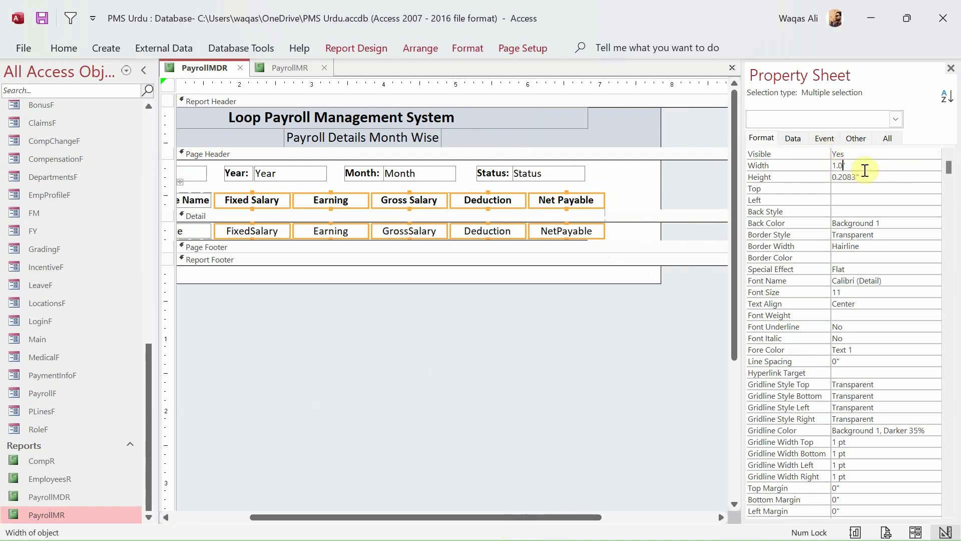
pyautogui.press('Return')
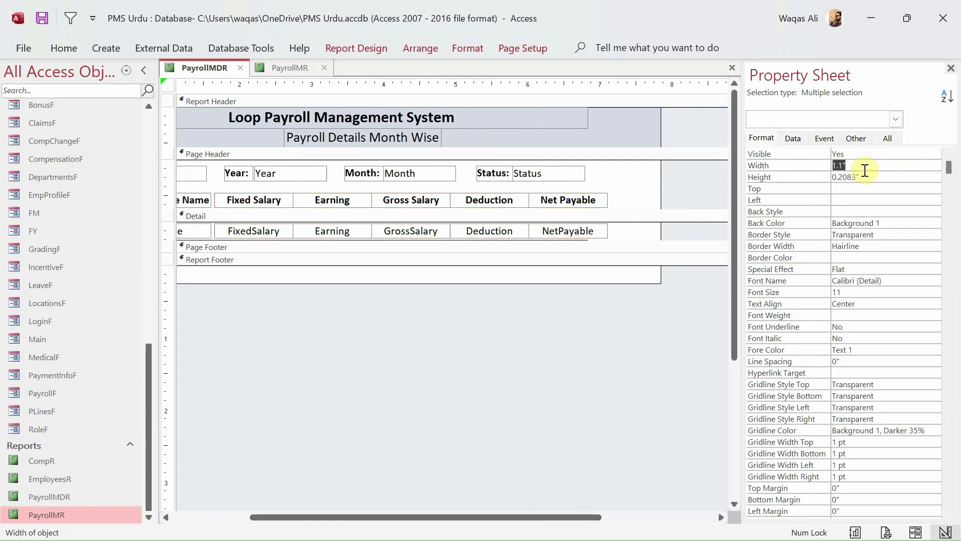
pyautogui.click(689, 201)
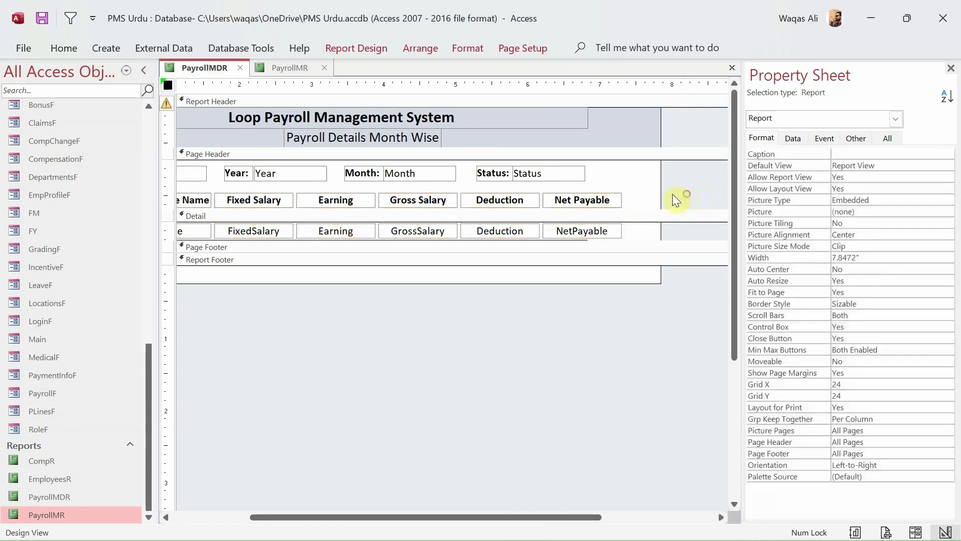
# - Narrow the report to about 7.33" and extend the Detail line to the outer edge of Net Payable, keeping the section fitted to it
pyautogui.moveTo(665, 199); pyautogui.dragTo(593, 225)
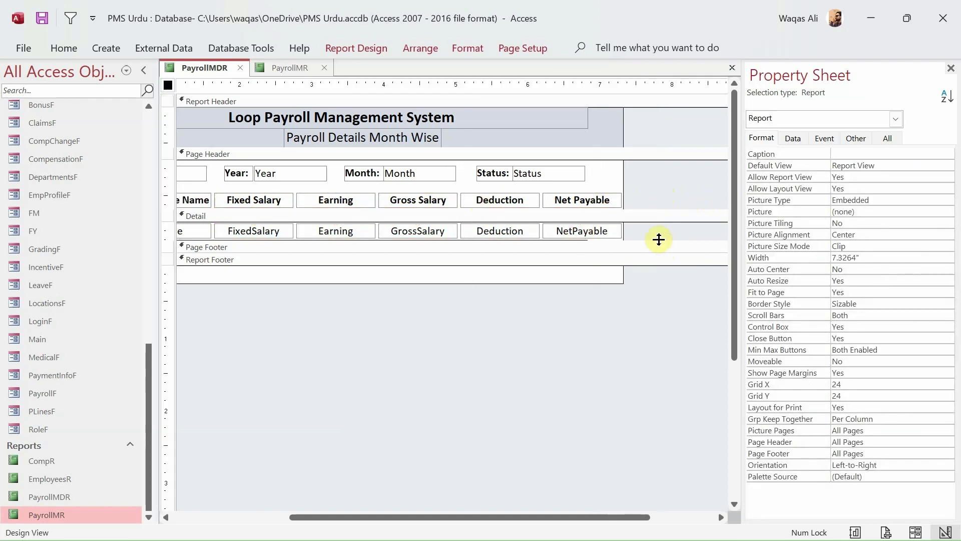
pyautogui.moveTo(659, 239); pyautogui.dragTo(645, 252)
pyautogui.click(582, 240)
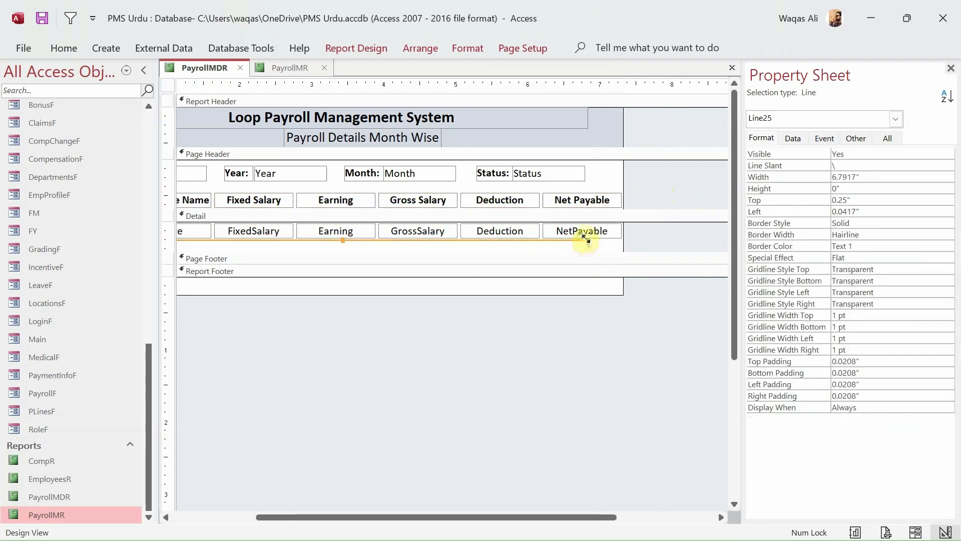
pyautogui.moveTo(584, 239); pyautogui.dragTo(657, 240)
pyautogui.click(662, 239)
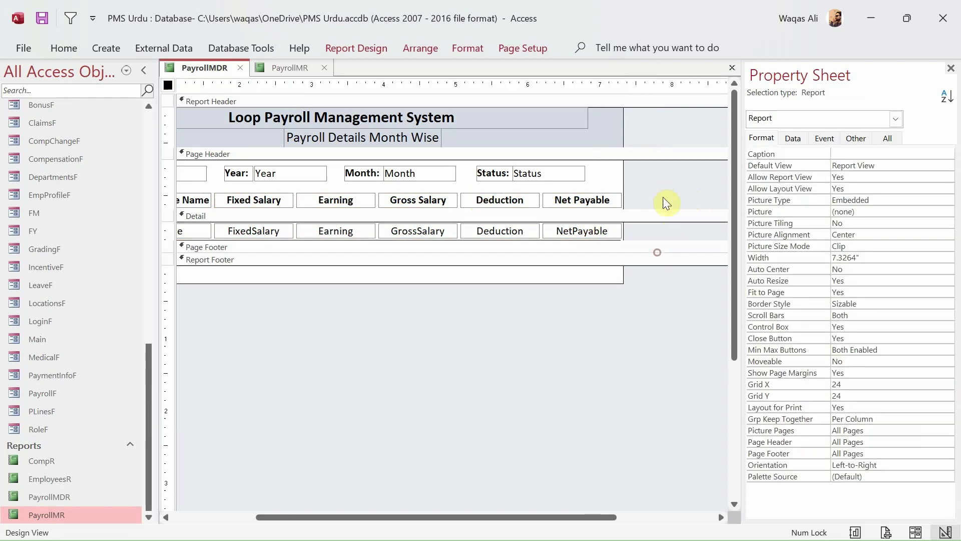
# - Widen the title label to about 7.33" and stretch the subtitle label across the full width of the report header
pyautogui.click(580, 125)
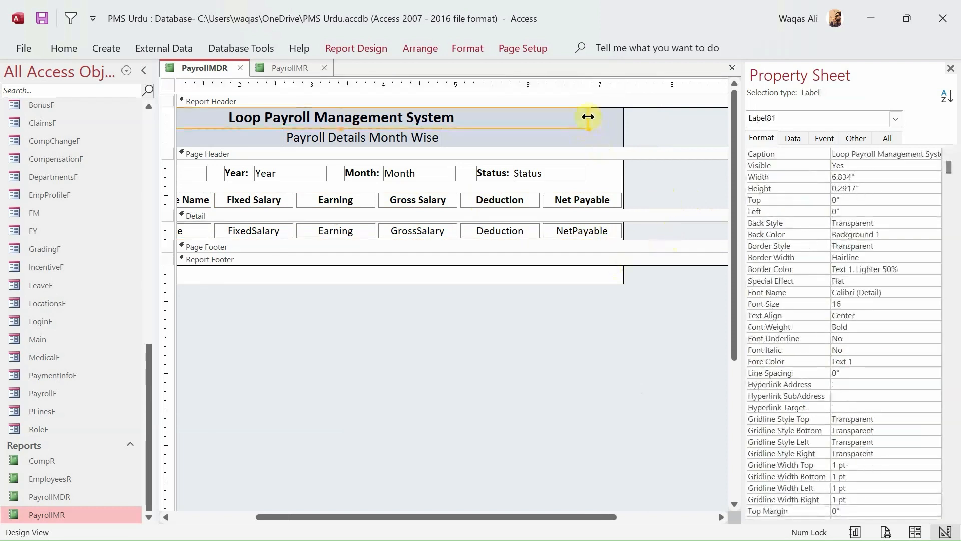
pyautogui.moveTo(596, 116); pyautogui.dragTo(624, 117)
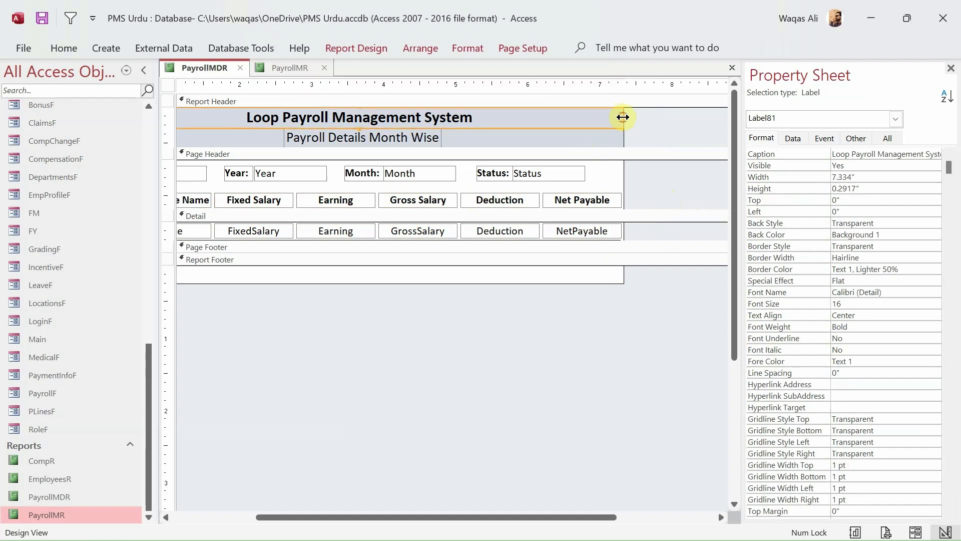
pyautogui.click(440, 136)
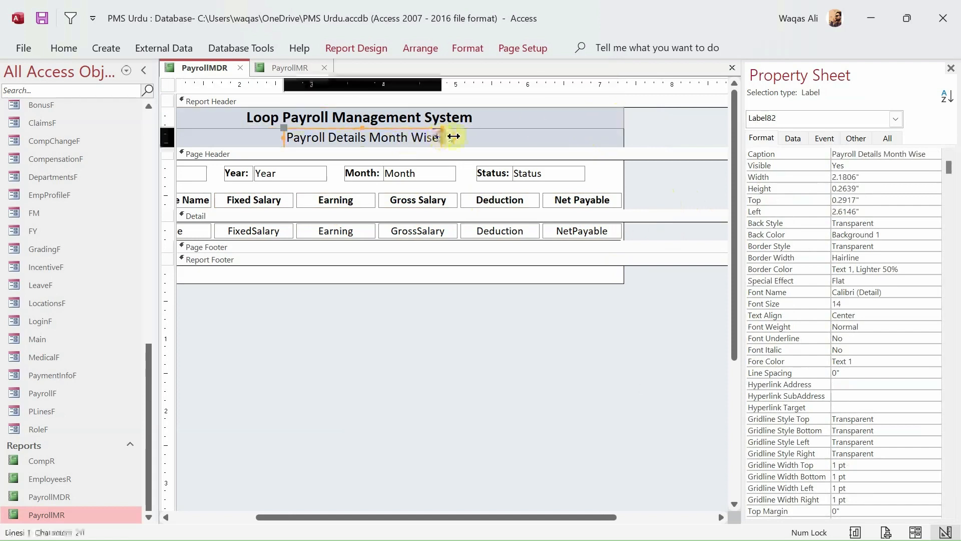
pyautogui.moveTo(443, 136); pyautogui.dragTo(623, 136)
pyautogui.moveTo(554, 518); pyautogui.dragTo(269, 504)
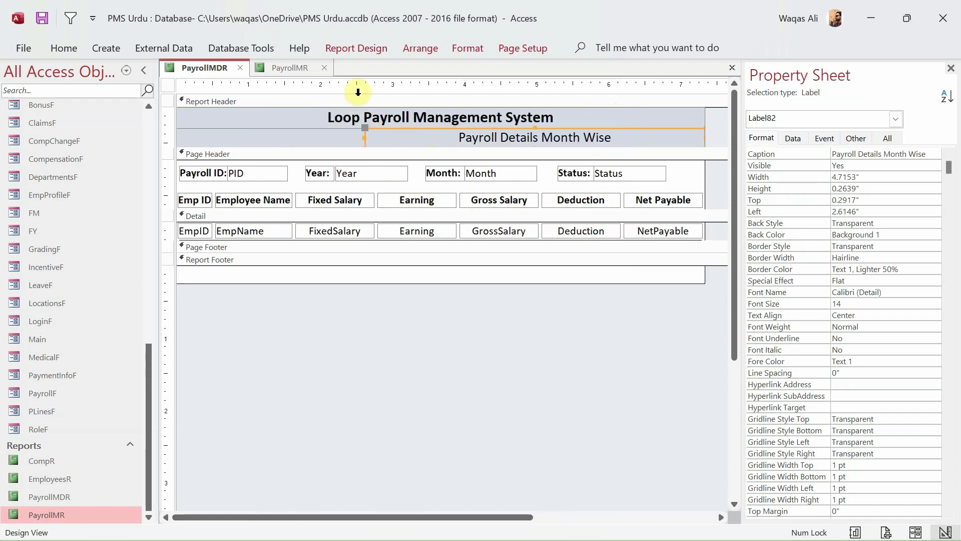
pyautogui.moveTo(365, 137); pyautogui.dragTo(163, 136)
pyautogui.click(452, 332)
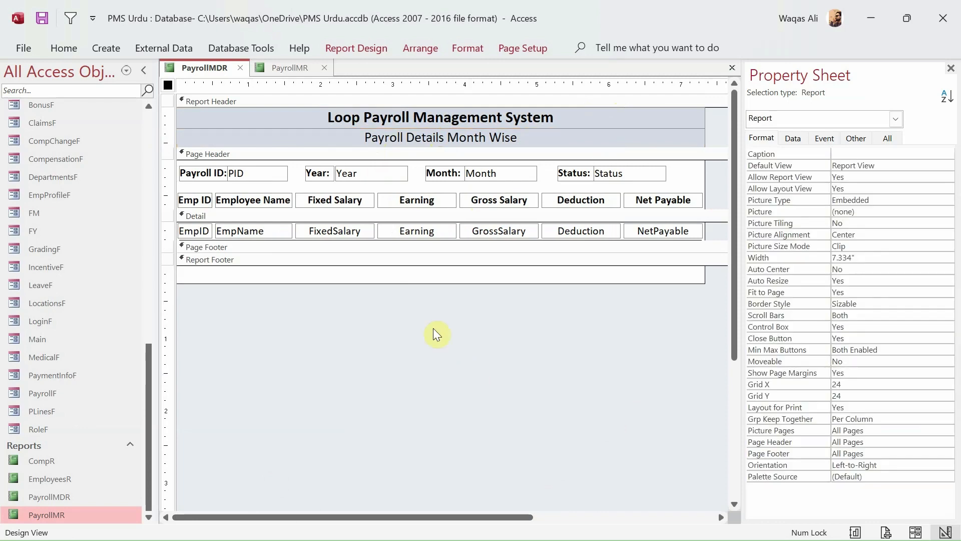
# - Review the PayrollMDR rows and column layout in Report View, and return to Design View
pyautogui.rightClick(202, 73)
pyautogui.click(257, 153)
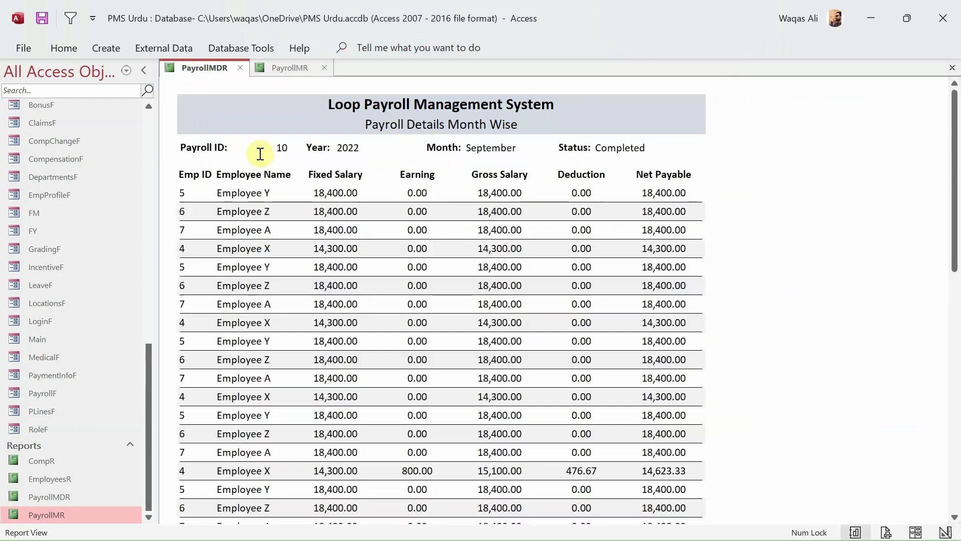
pyautogui.scroll(-10, 561, 332)
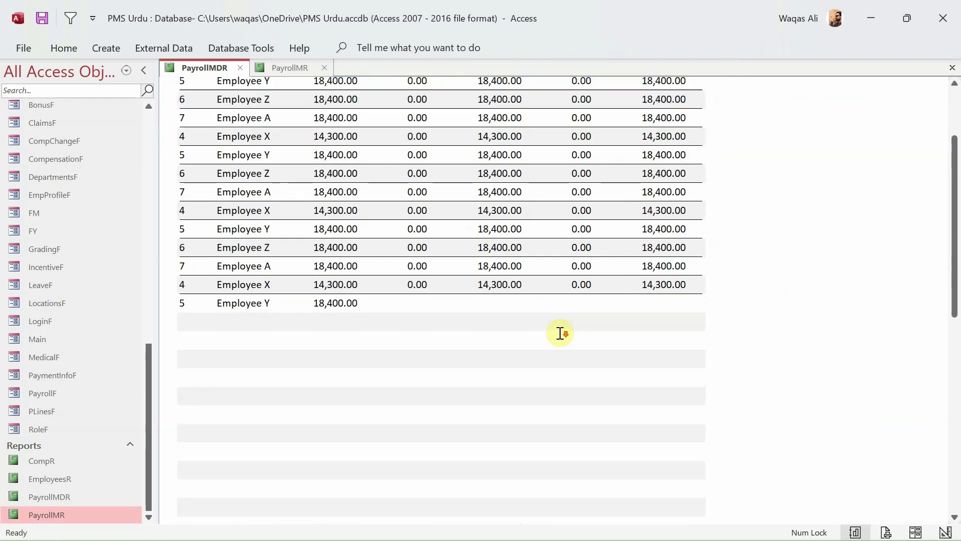
pyautogui.scroll(10, 560, 333)
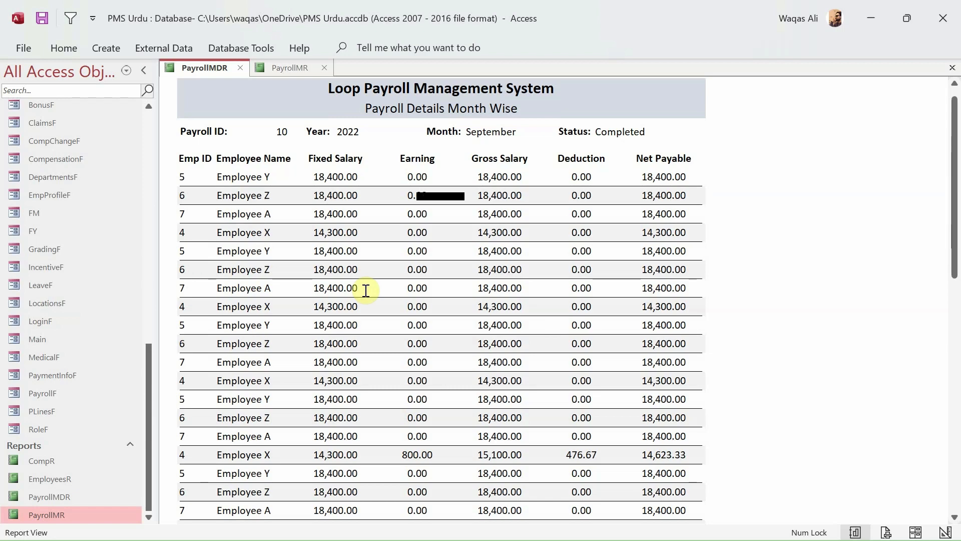
pyautogui.rightClick(767, 270)
pyautogui.click(785, 318)
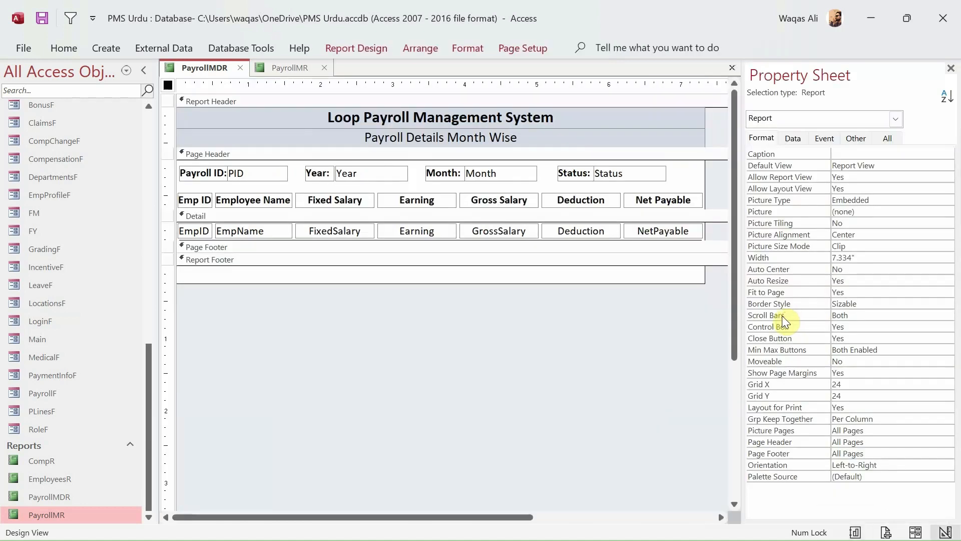
# - Close the PayrollMR report and open the PayrollMDQ query in Design View with its property sheet closed
pyautogui.click(330, 69)
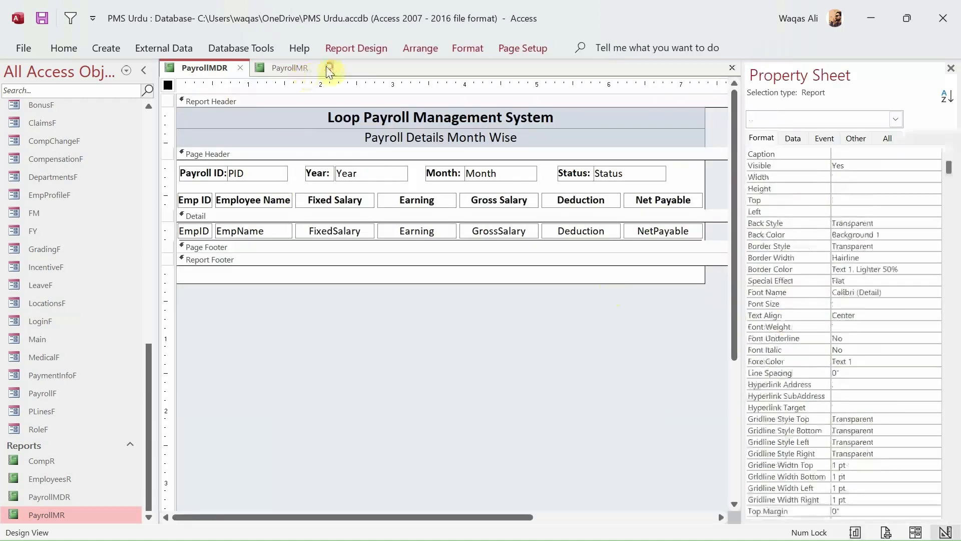
pyautogui.scroll(7, 103, 305)
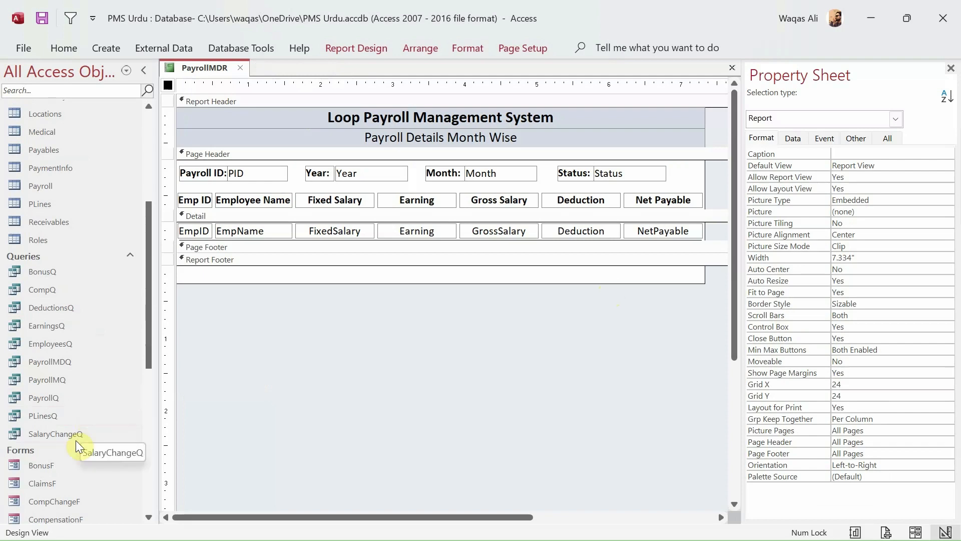
pyautogui.doubleClick(71, 365)
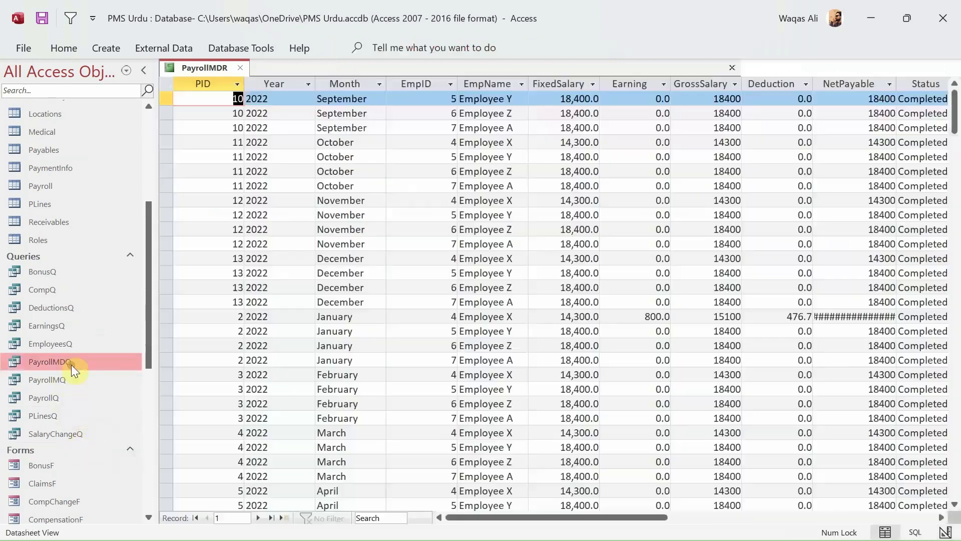
pyautogui.rightClick(298, 70)
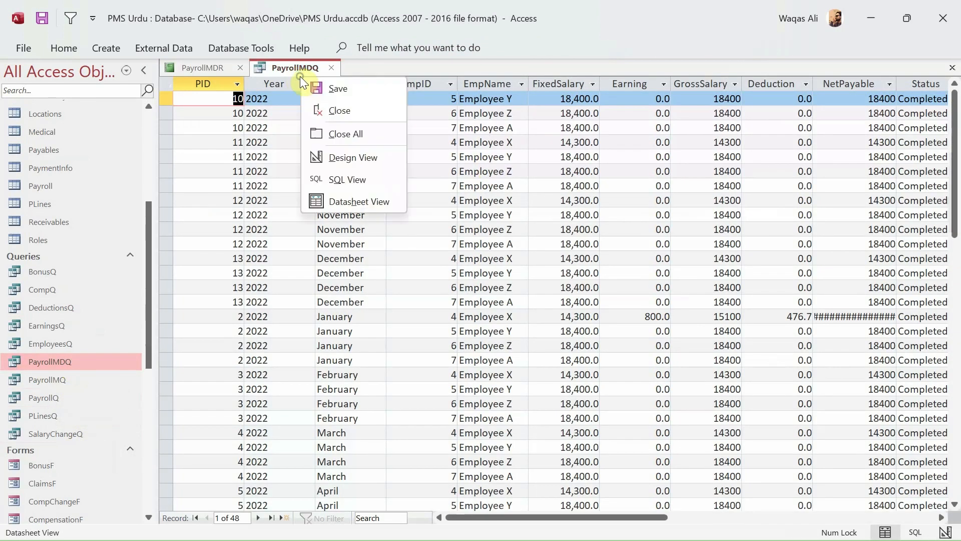
pyautogui.click(338, 158)
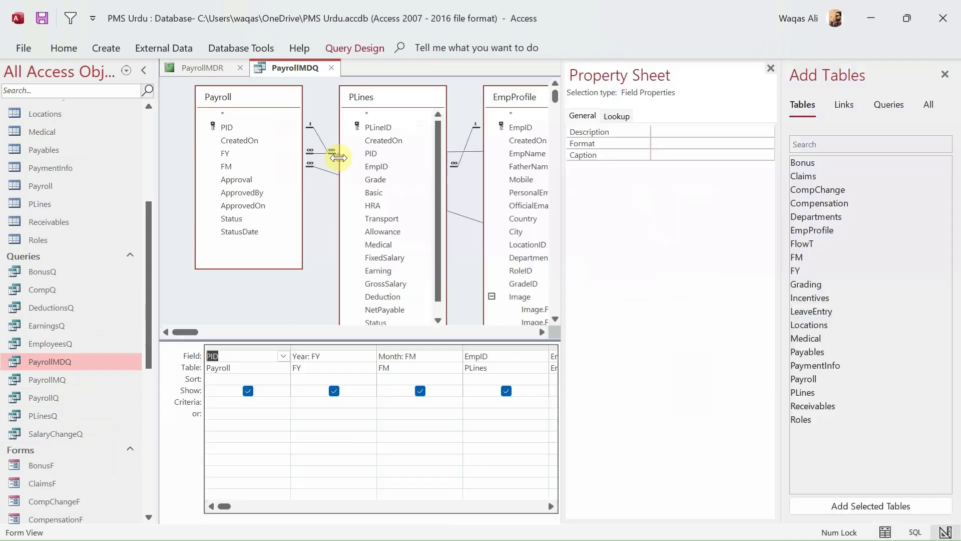
pyautogui.click(772, 69)
# - Set the criteria of the Payroll table's FM column to the parameter [?], and save and close the PayrollMDQ query
pyautogui.click(772, 506)
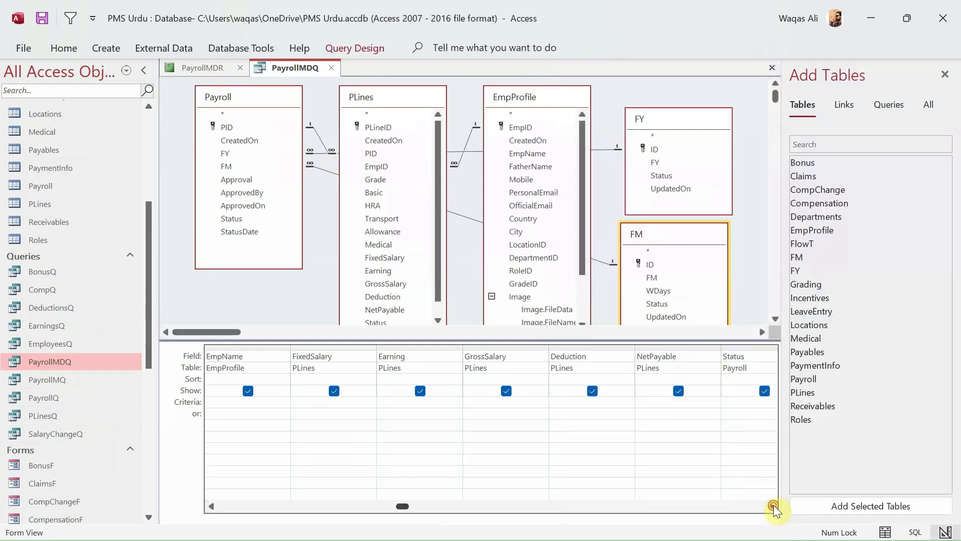
pyautogui.click(774, 505)
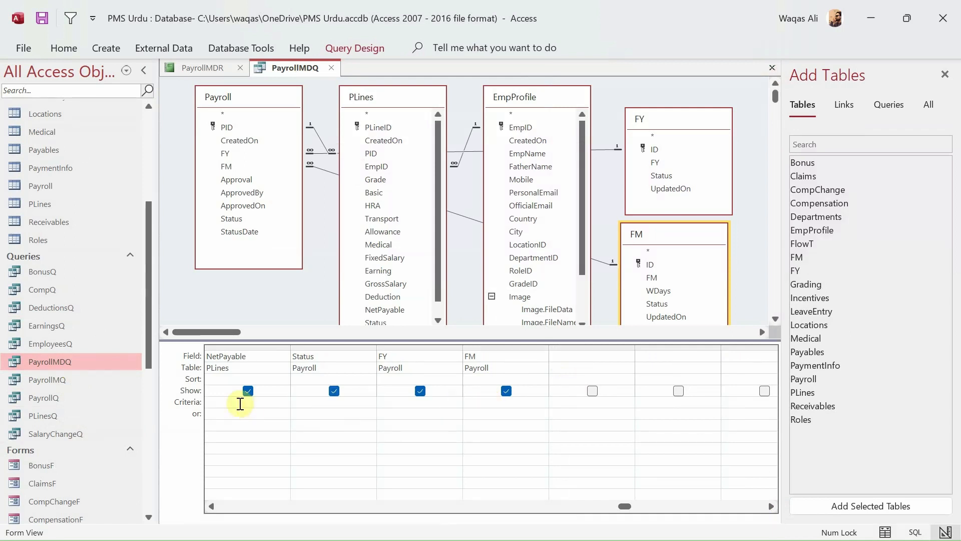
pyautogui.click(486, 406)
pyautogui.write('[?]')
pyautogui.press('Tab')
pyautogui.click(486, 405)
pyautogui.rightClick(284, 68)
pyautogui.click(300, 74)
pyautogui.click(332, 69)
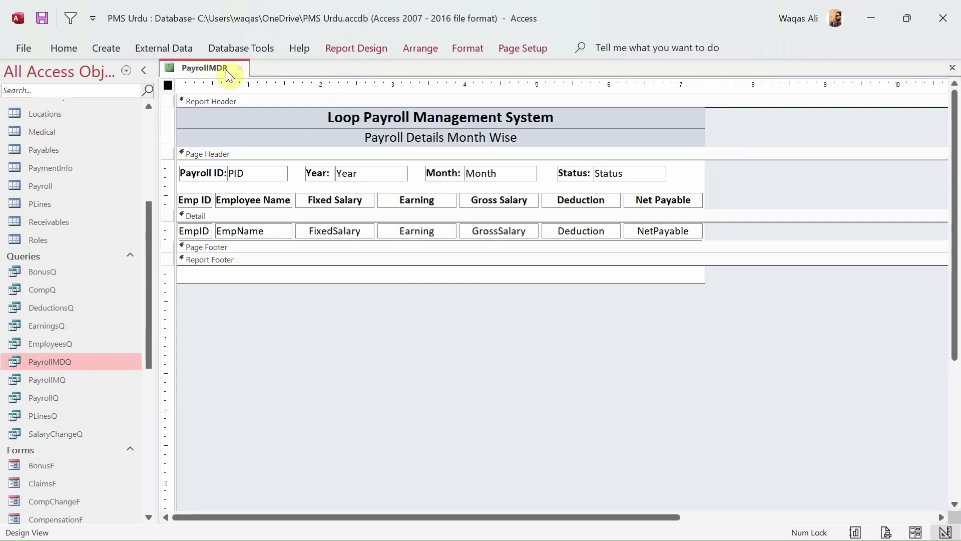
# - Run PayrollMDR in Report View with the parameter value 7 and check the month and salary rows
pyautogui.rightClick(185, 70)
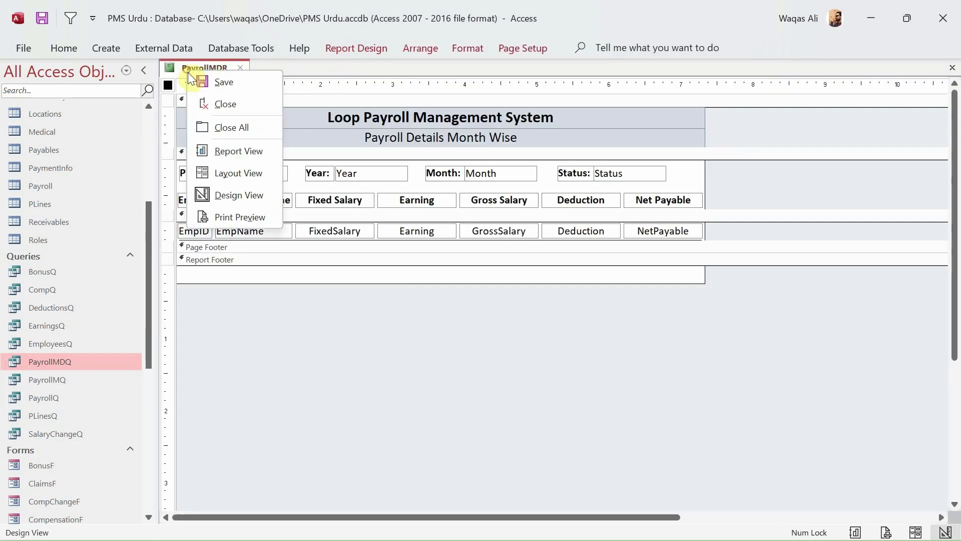
pyautogui.click(230, 150)
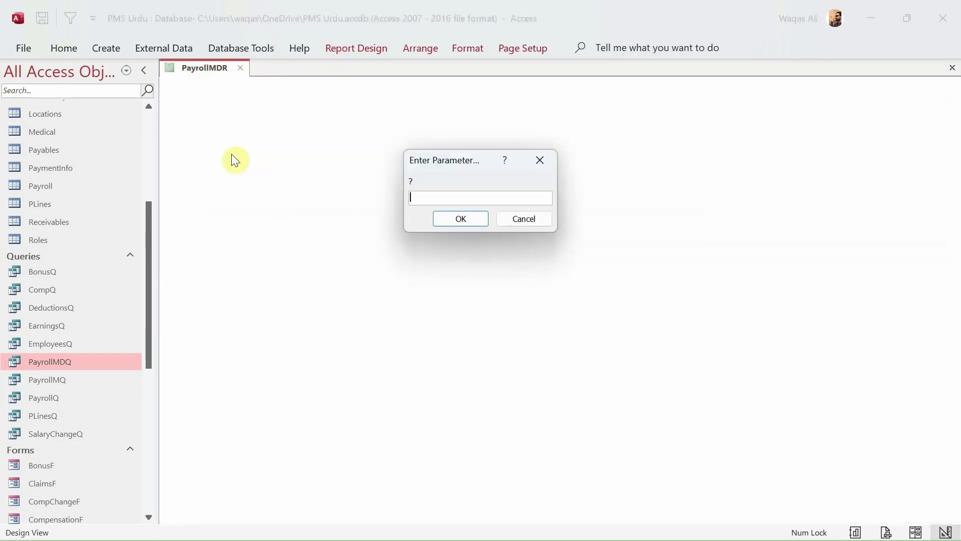
pyautogui.moveTo(475, 159); pyautogui.dragTo(513, 240)
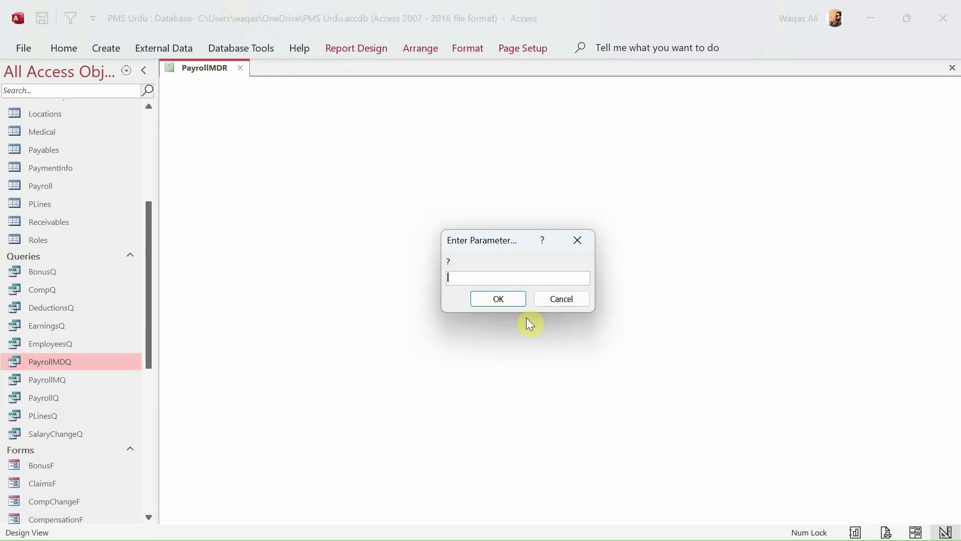
pyautogui.write('7')
pyautogui.press('Return')
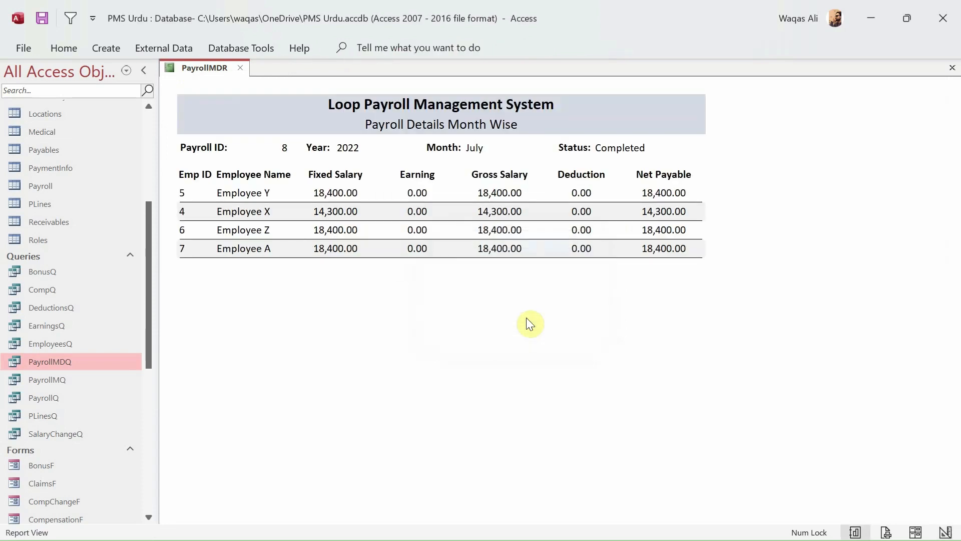
pyautogui.moveTo(466, 148); pyautogui.dragTo(479, 148)
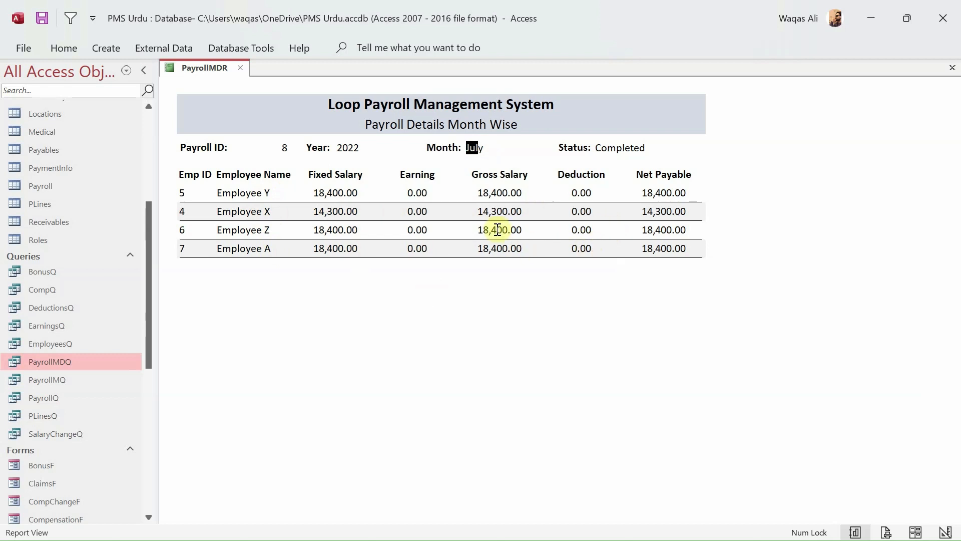
pyautogui.doubleClick(663, 220)
pyautogui.click(664, 223)
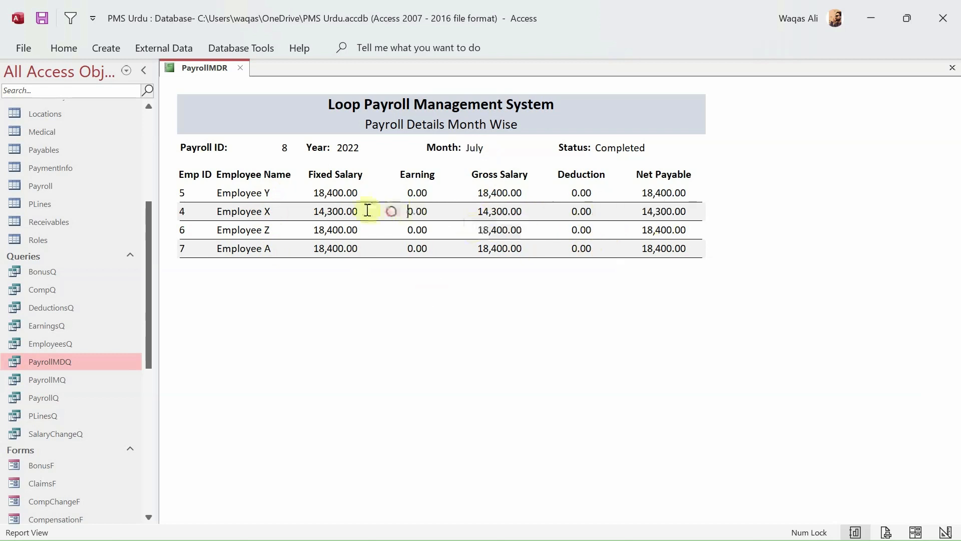
pyautogui.click(320, 193)
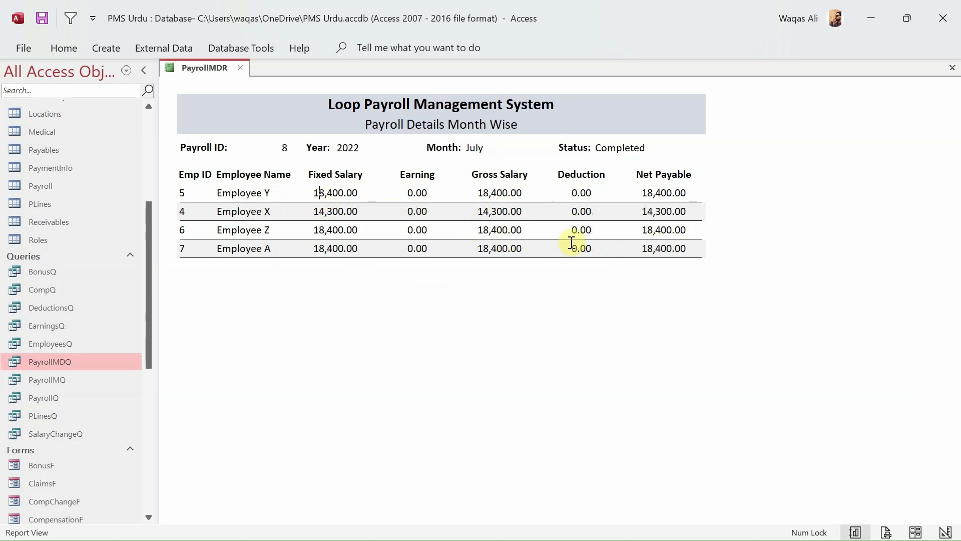
# - Rerun PayrollMDR in Report View for the month of March, and return to Design View
pyautogui.rightClick(729, 169)
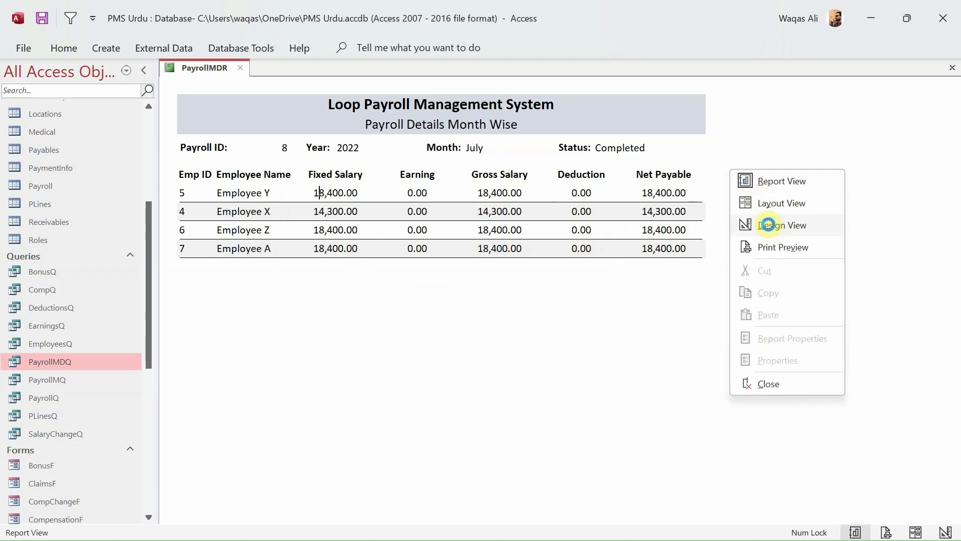
pyautogui.click(766, 223)
pyautogui.rightClick(207, 75)
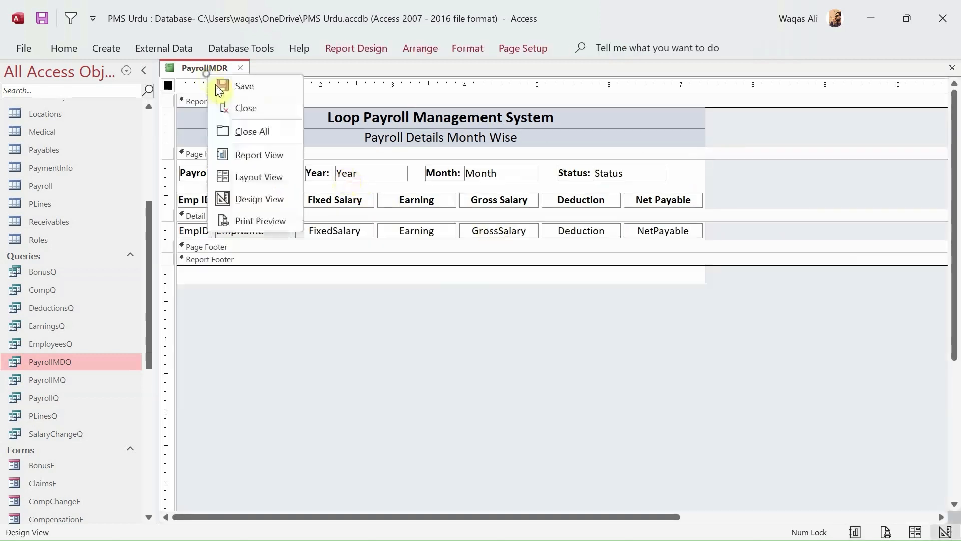
pyautogui.click(258, 155)
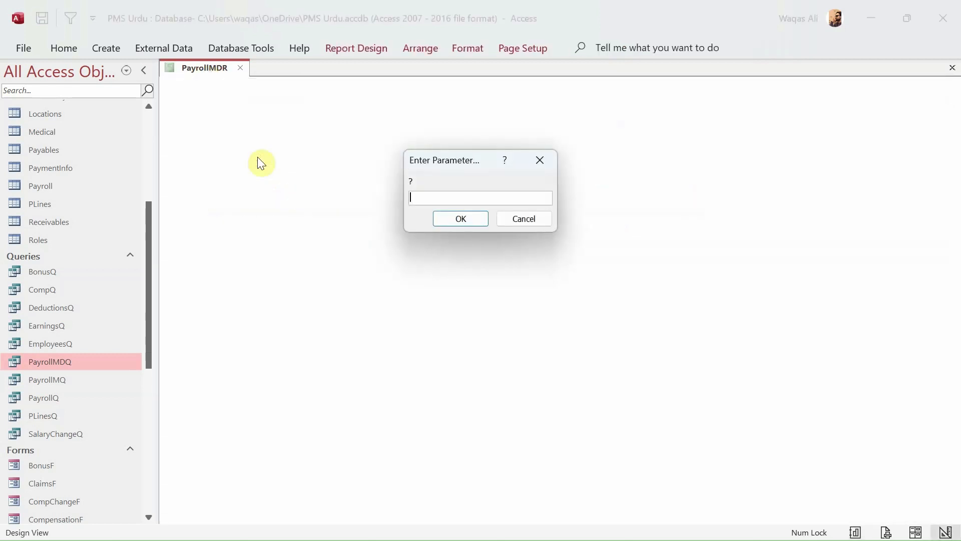
pyautogui.press('Return')
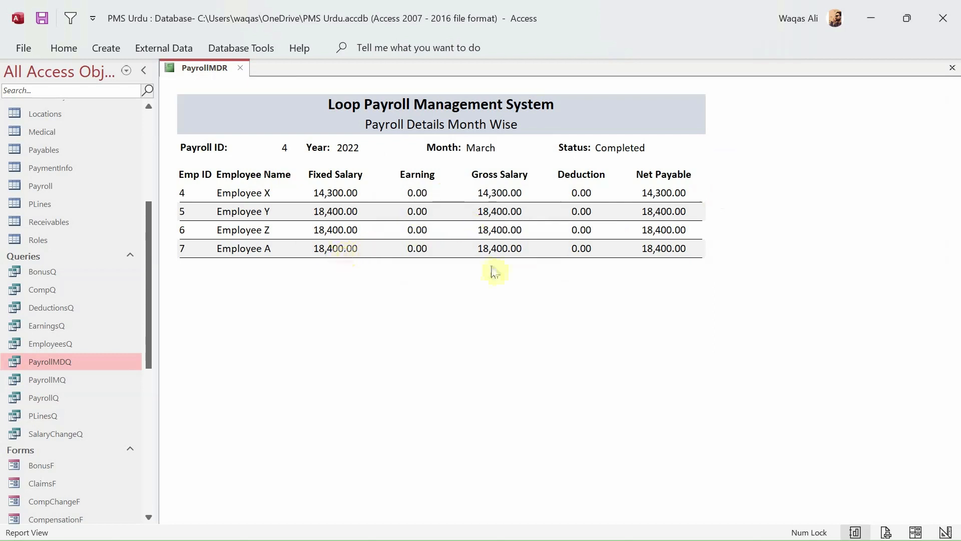
pyautogui.rightClick(737, 199)
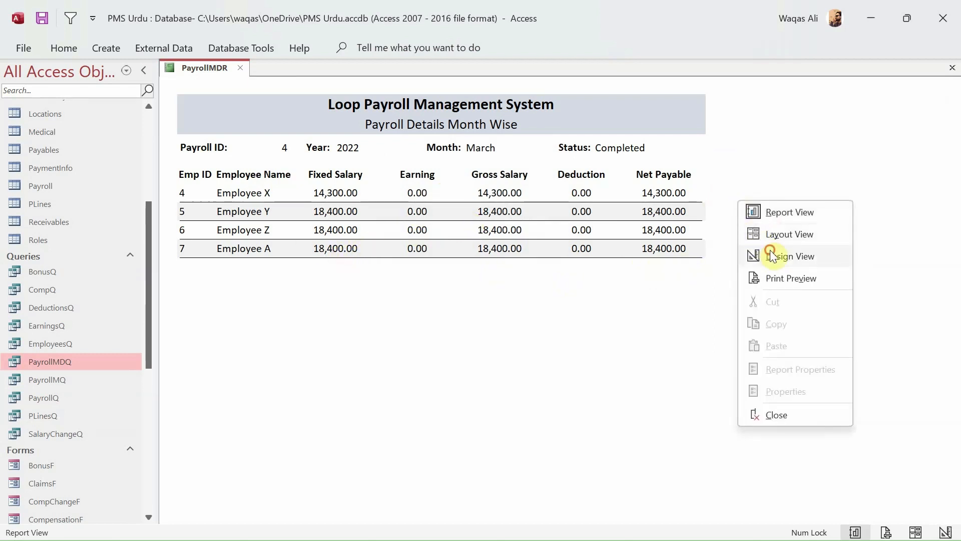
pyautogui.click(770, 252)
# - Add a Sum total of the FixedSalary field to the report footer
pyautogui.click(366, 233)
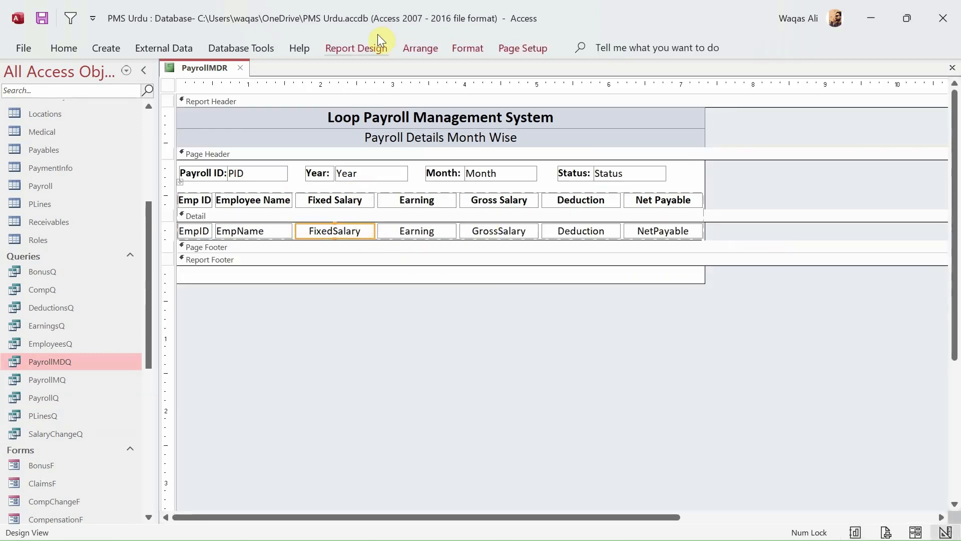
pyautogui.click(362, 50)
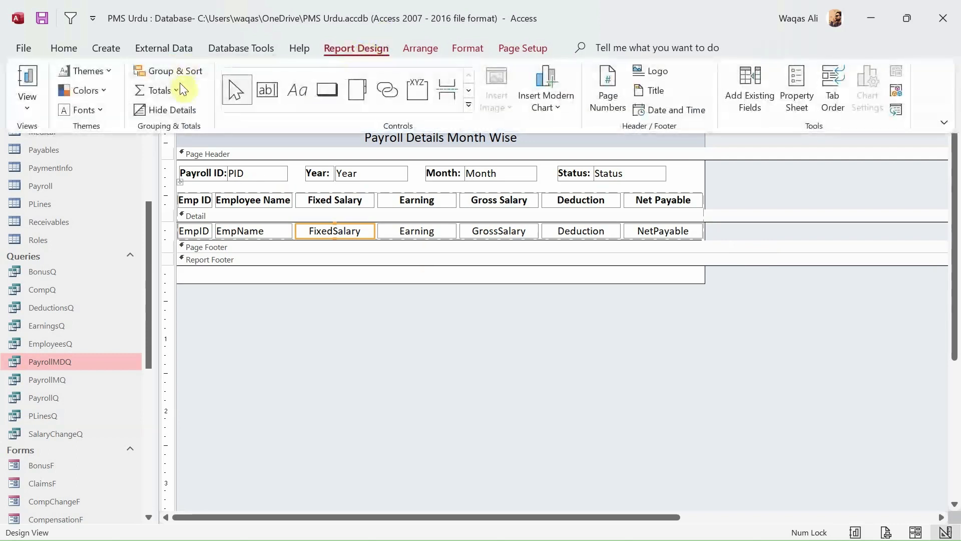
pyautogui.click(169, 90)
pyautogui.click(168, 111)
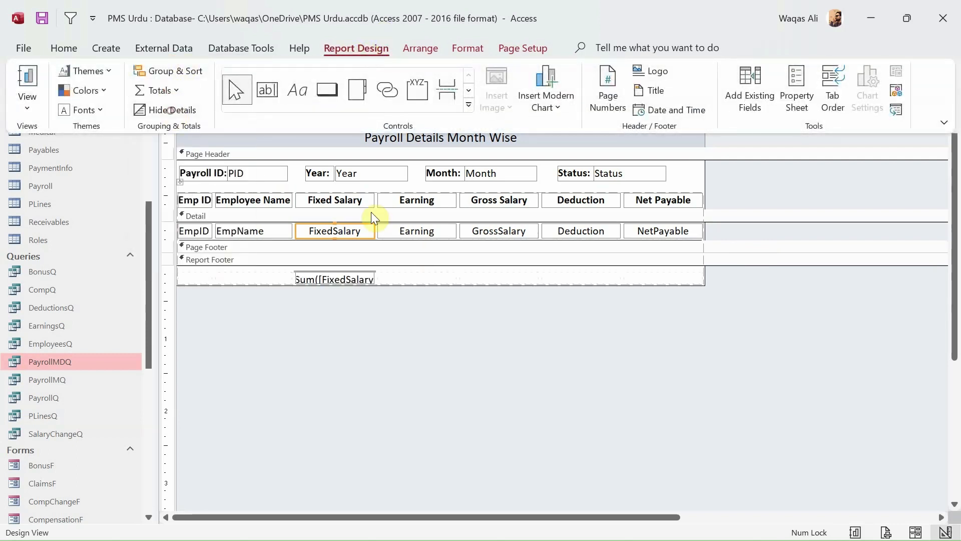
pyautogui.click(405, 230)
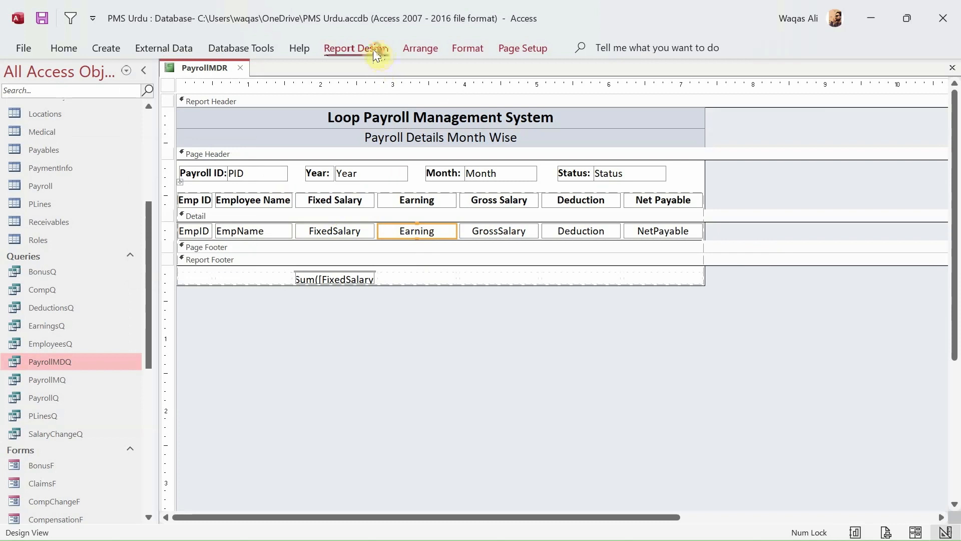
pyautogui.click(373, 48)
pyautogui.click(166, 90)
pyautogui.click(175, 131)
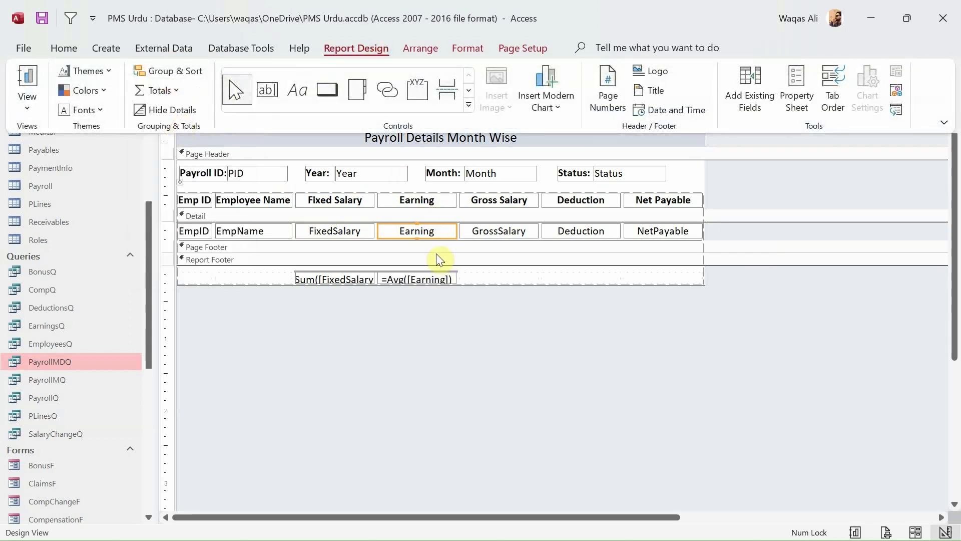
pyautogui.hotkey('ctrl', 'z')
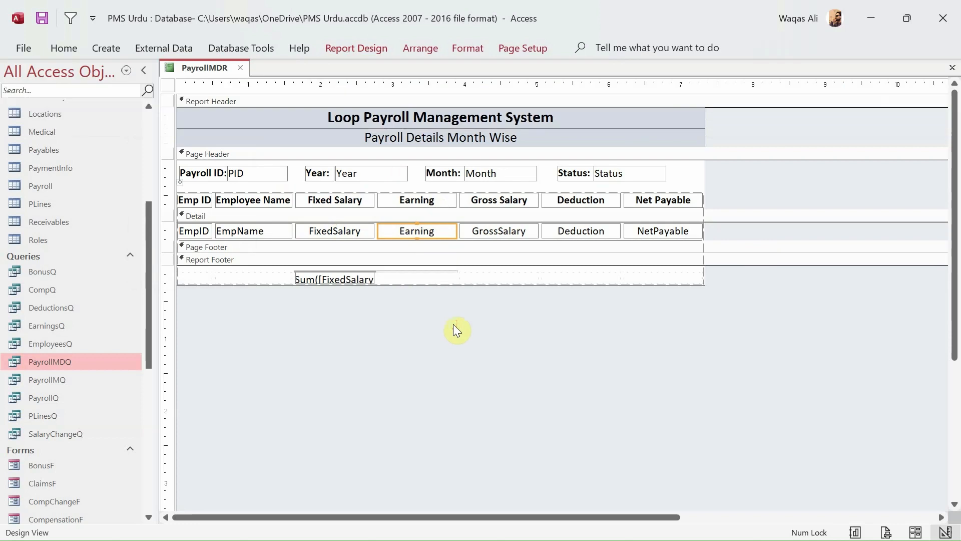
# - Add Sum totals of the Earning and GrossSalary fields to the report footer
pyautogui.click(374, 46)
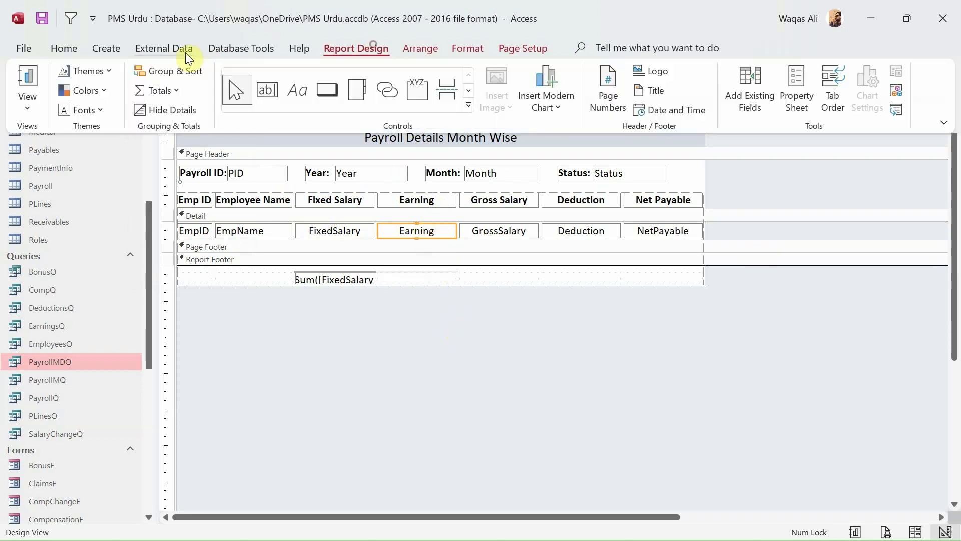
pyautogui.click(168, 91)
pyautogui.click(172, 116)
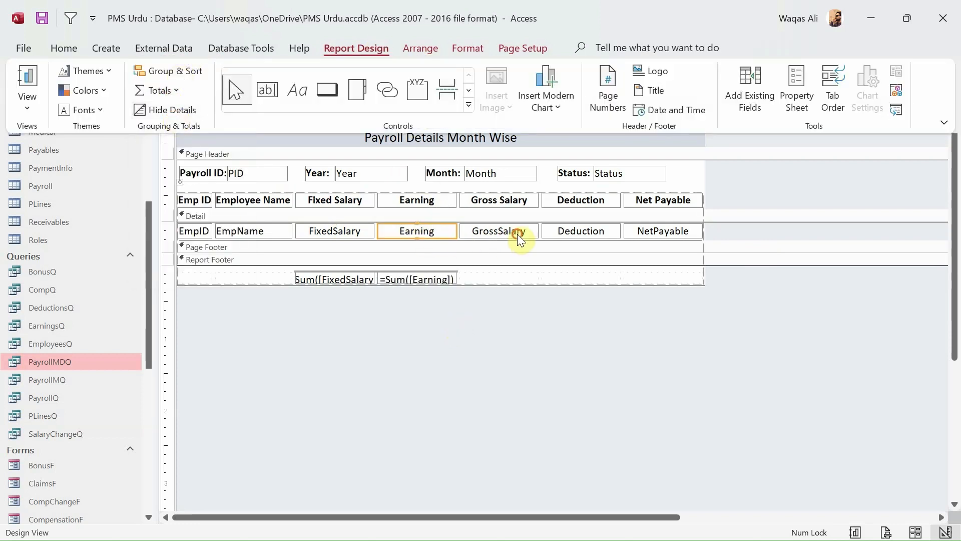
pyautogui.click(495, 228)
pyautogui.click(357, 49)
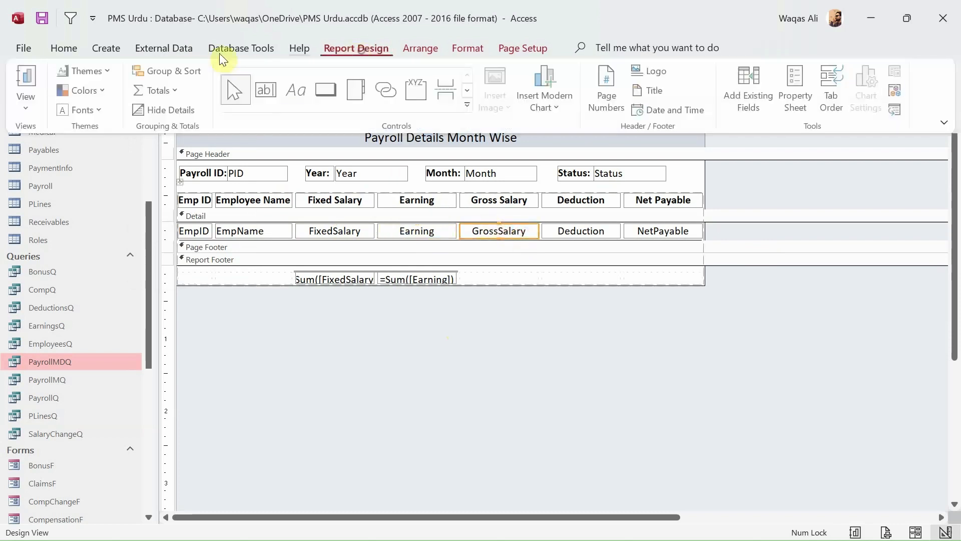
pyautogui.click(159, 90)
pyautogui.click(167, 107)
# - Add Sum totals of the Deduction and NetPayable fields to the report footer
pyautogui.click(592, 231)
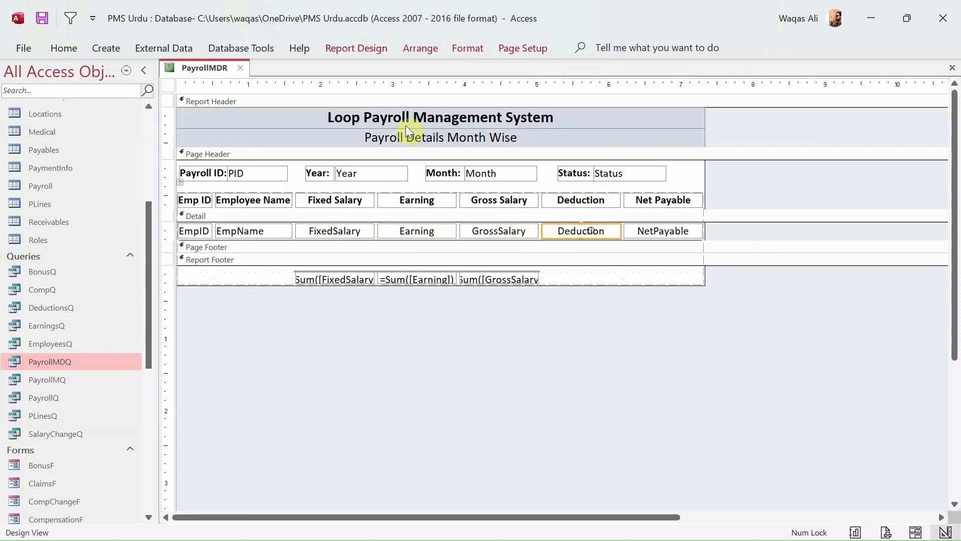
pyautogui.click(357, 48)
pyautogui.click(159, 91)
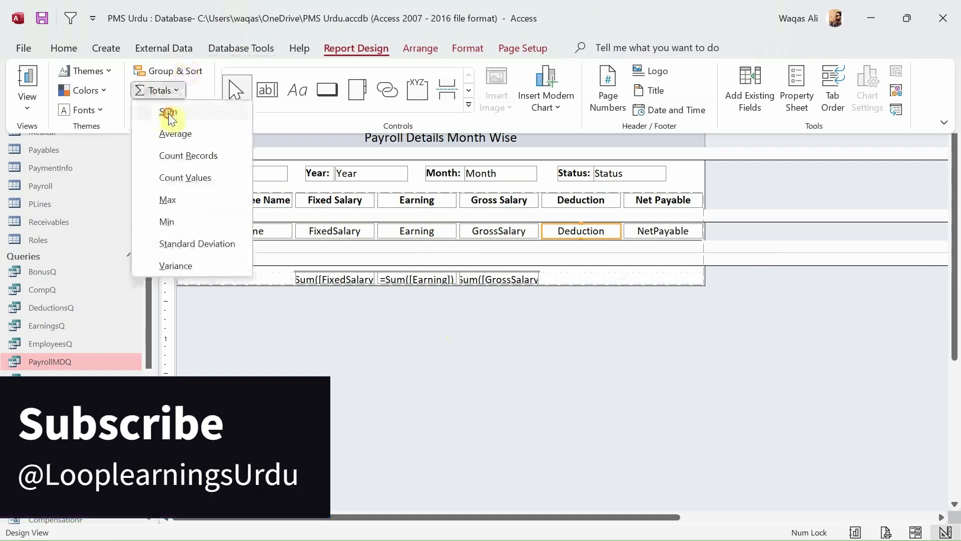
pyautogui.click(167, 107)
pyautogui.click(660, 233)
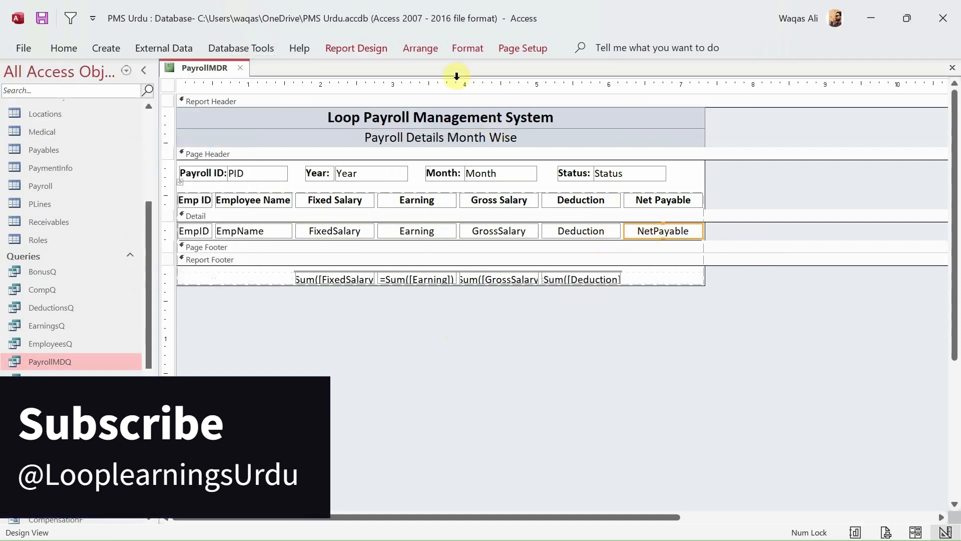
pyautogui.click(370, 48)
pyautogui.click(167, 88)
pyautogui.click(176, 107)
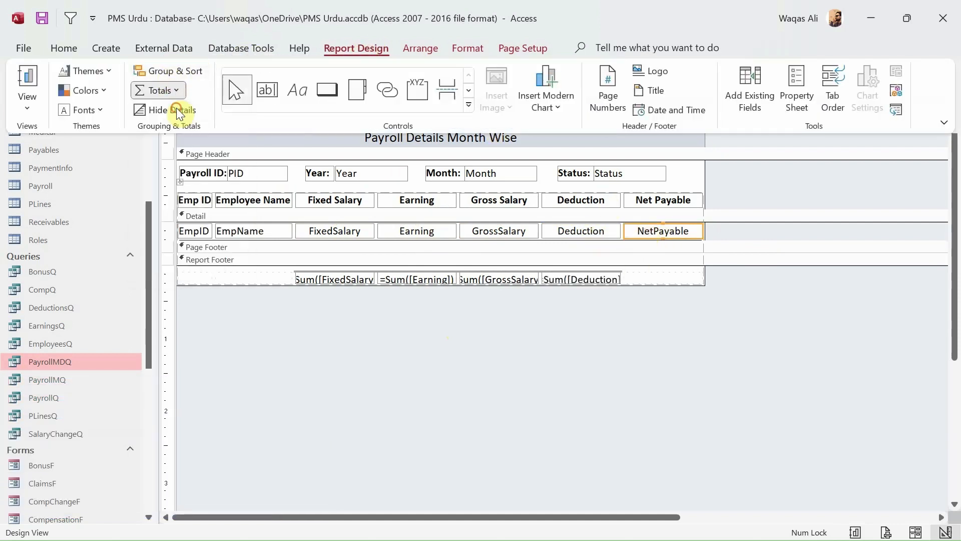
# - Extend all five Sum boxes in the report footer upward to make them taller, and make their text bold
pyautogui.moveTo(701, 305); pyautogui.dragTo(295, 268)
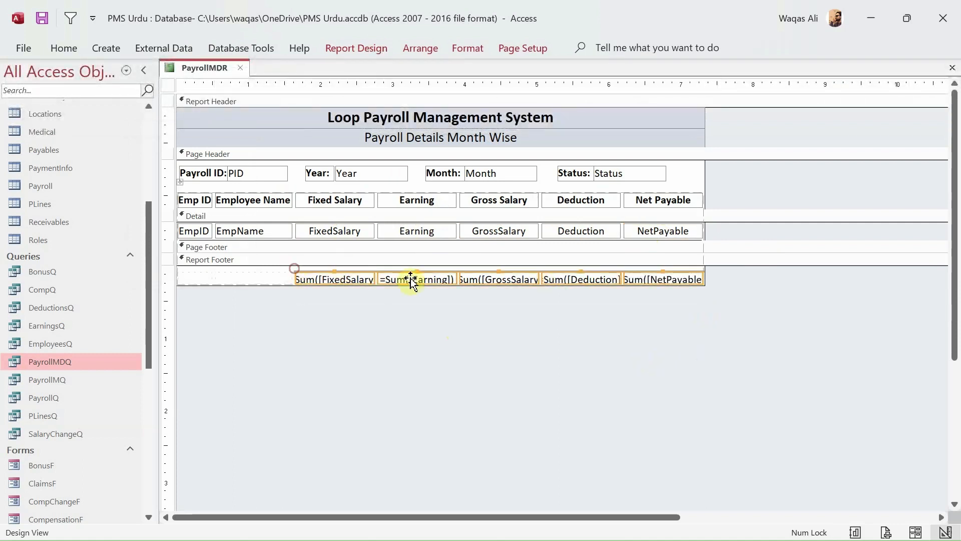
pyautogui.moveTo(414, 268); pyautogui.dragTo(417, 264)
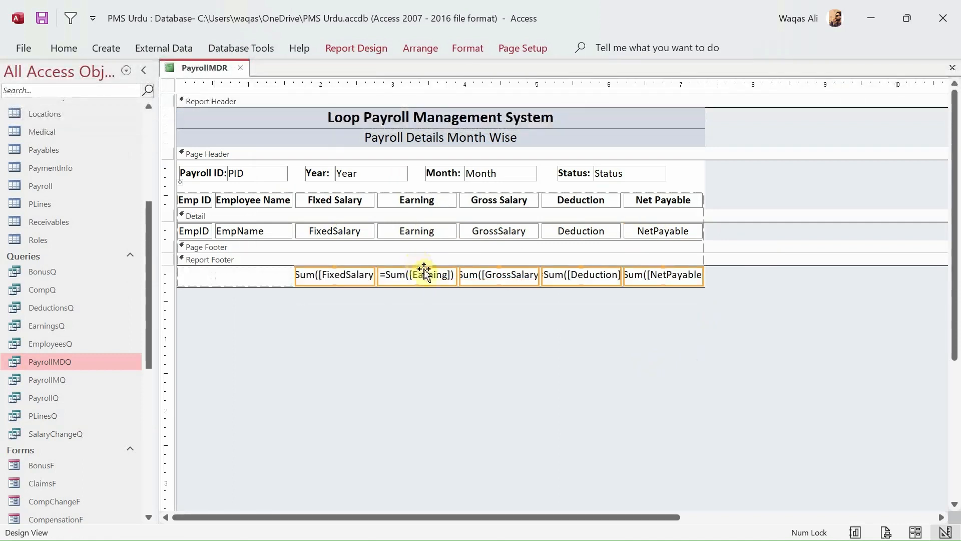
pyautogui.hotkey('ctrl', 'b')
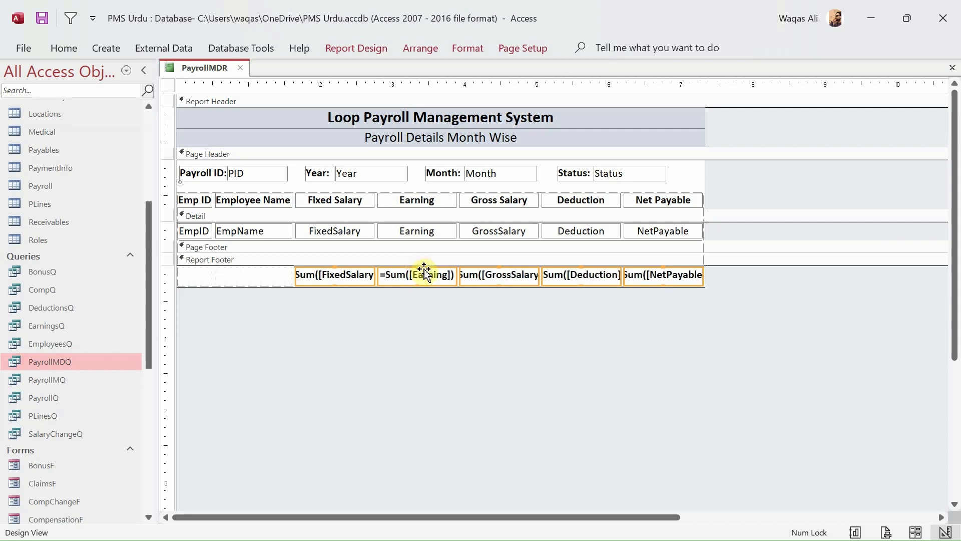
# - Run PayrollMDR in Report View with the parameter value 9 to check the column totals
pyautogui.rightClick(185, 64)
pyautogui.click(188, 68)
pyautogui.rightClick(188, 68)
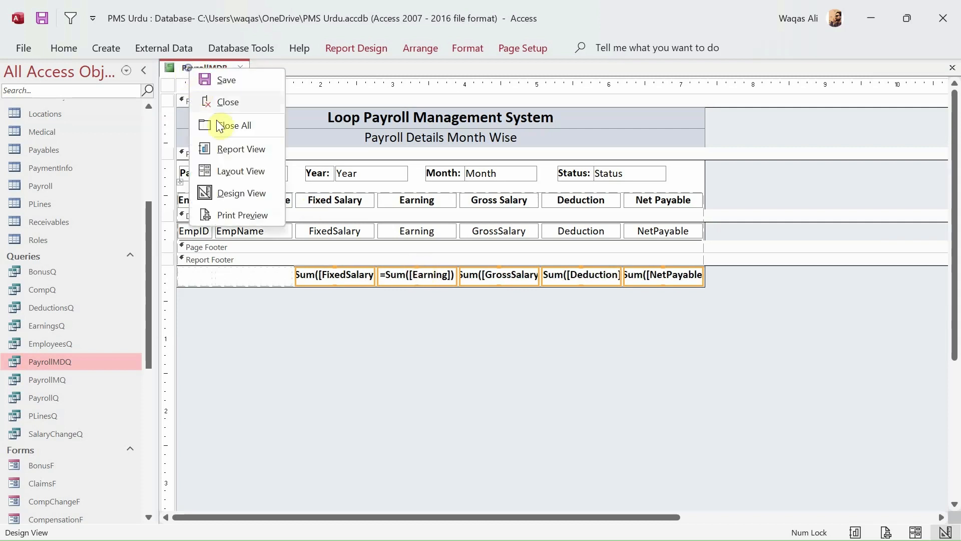
pyautogui.click(224, 149)
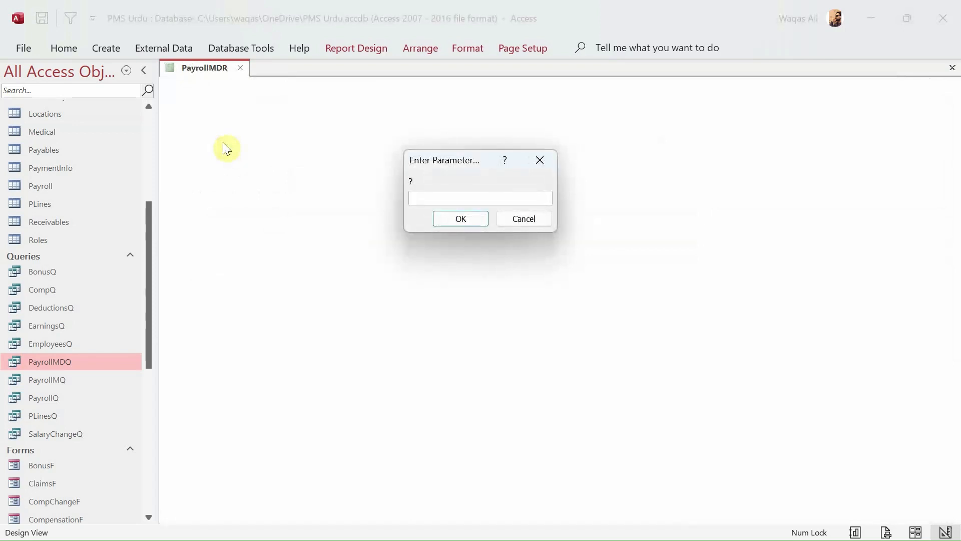
pyautogui.write('9')
pyautogui.press('Return')
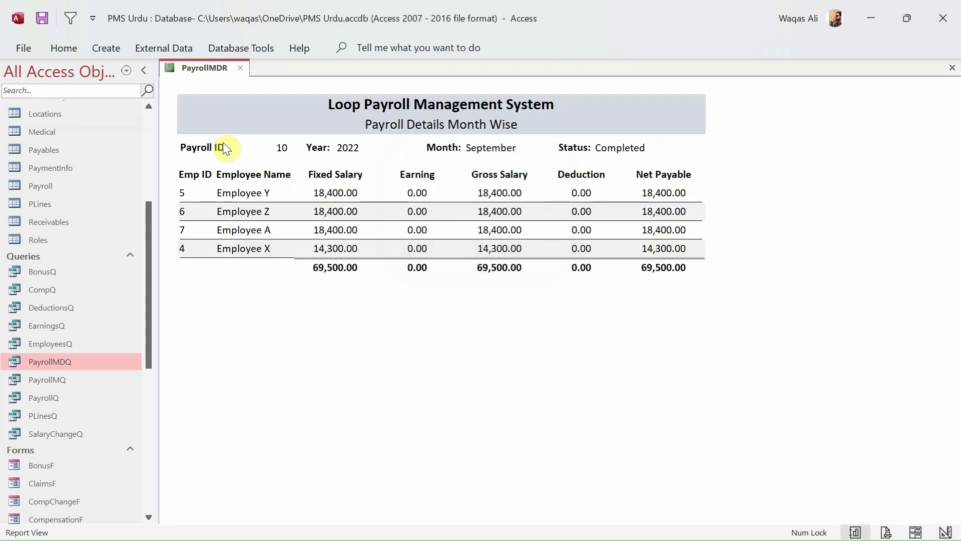